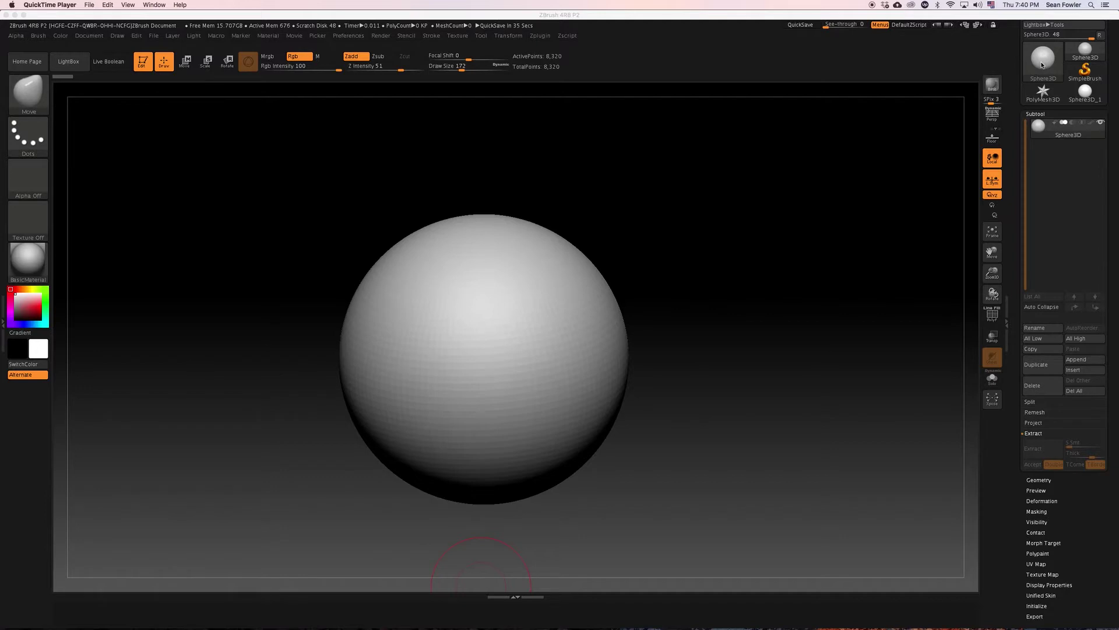
# - Load Sphere3D, copy it as Sphere3D_2, and convert it to PolyMesh3D PM3D_Sphere3D_2
pyautogui.click(1043, 65)
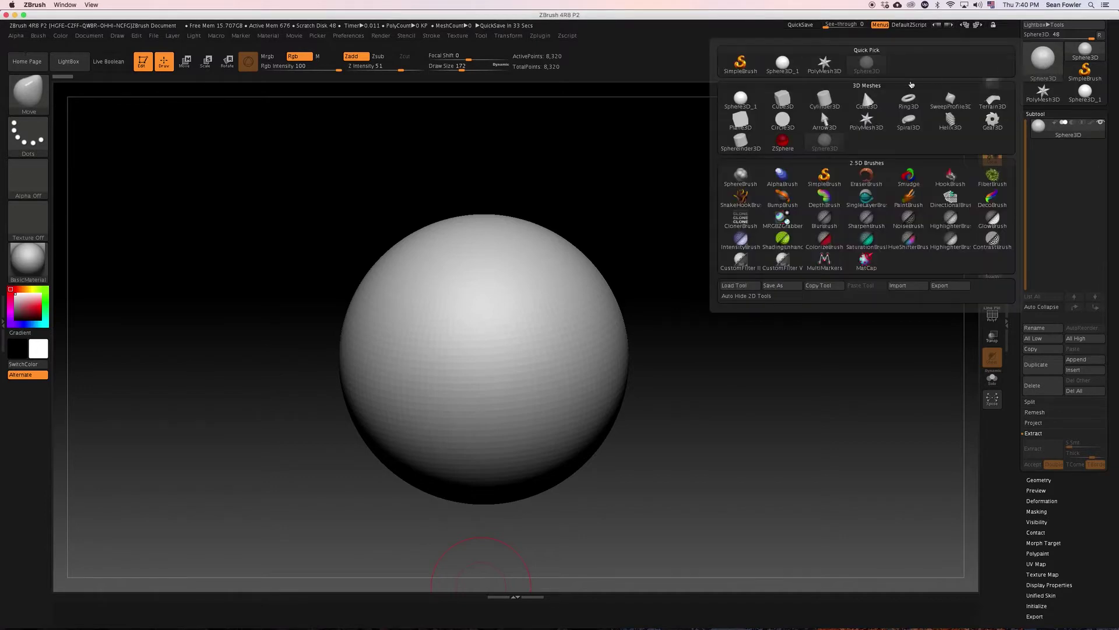
pyautogui.click(879, 71)
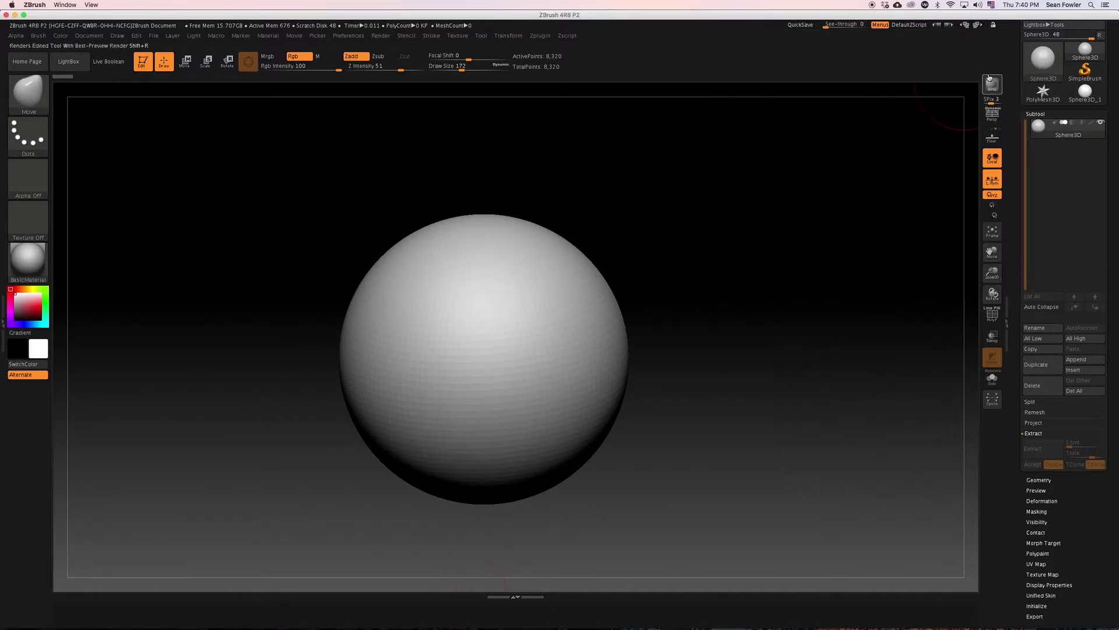
pyautogui.moveTo(1014, 100); pyautogui.dragTo(1009, 226)
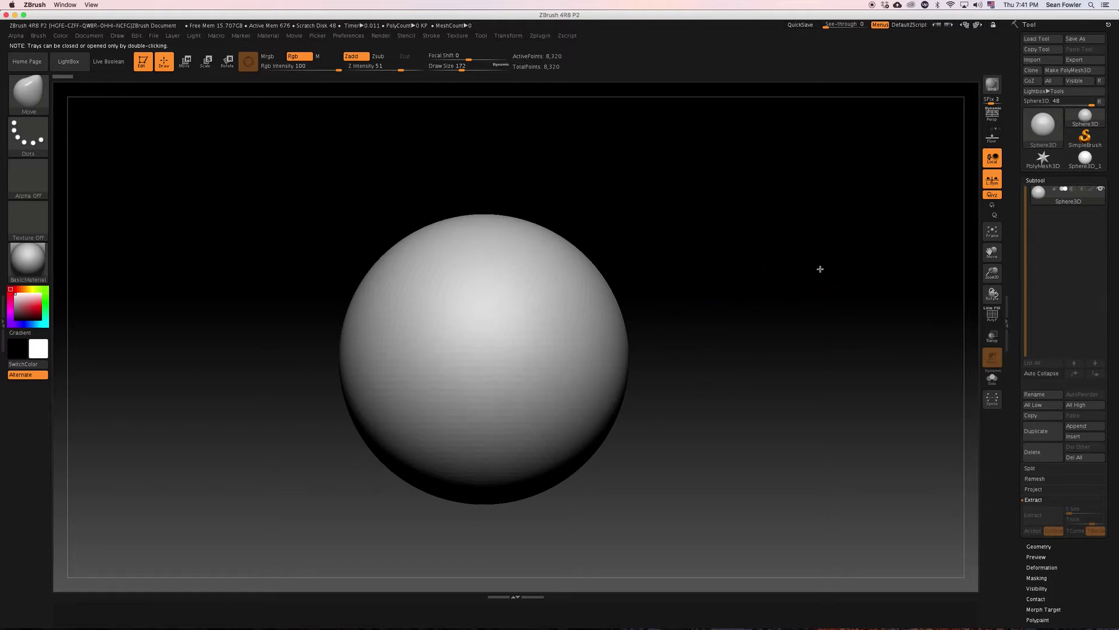
pyautogui.click(547, 354)
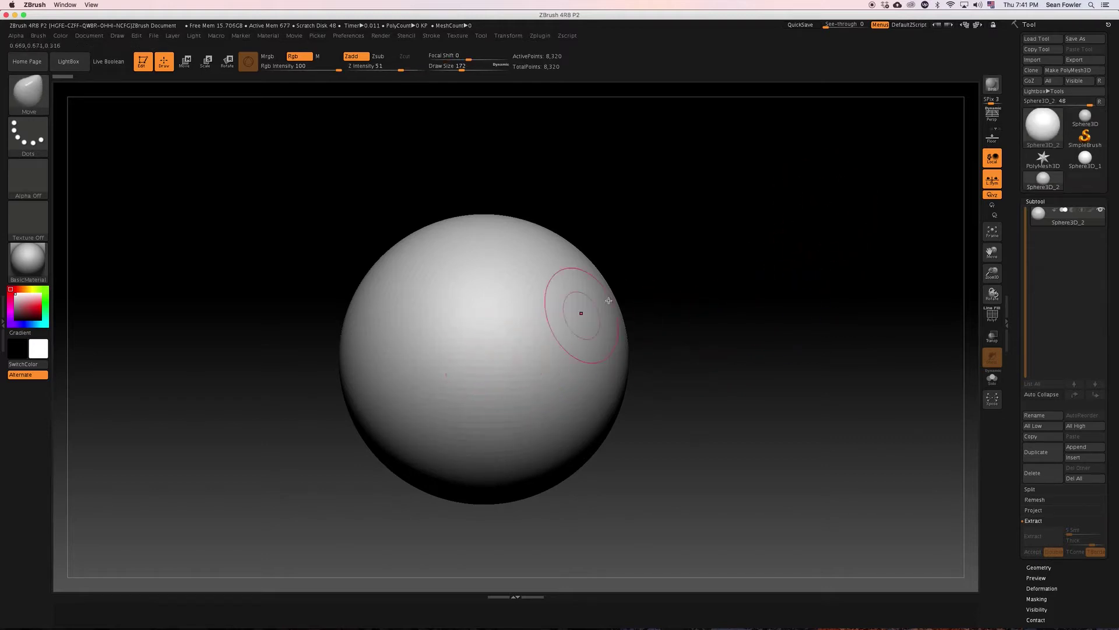
pyautogui.click(582, 313)
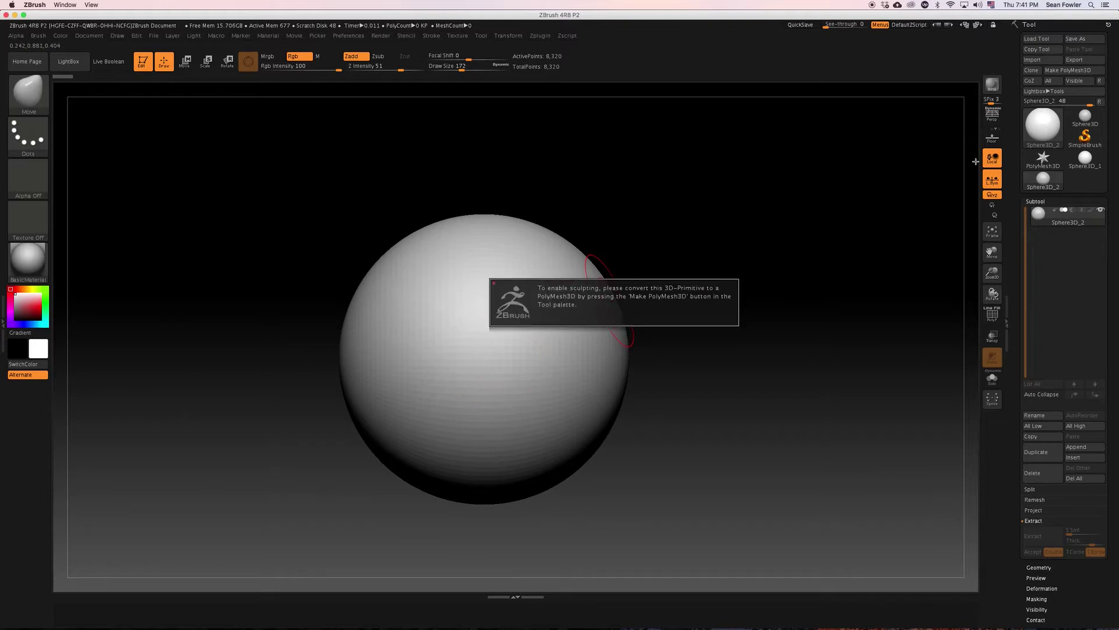
pyautogui.click(1067, 70)
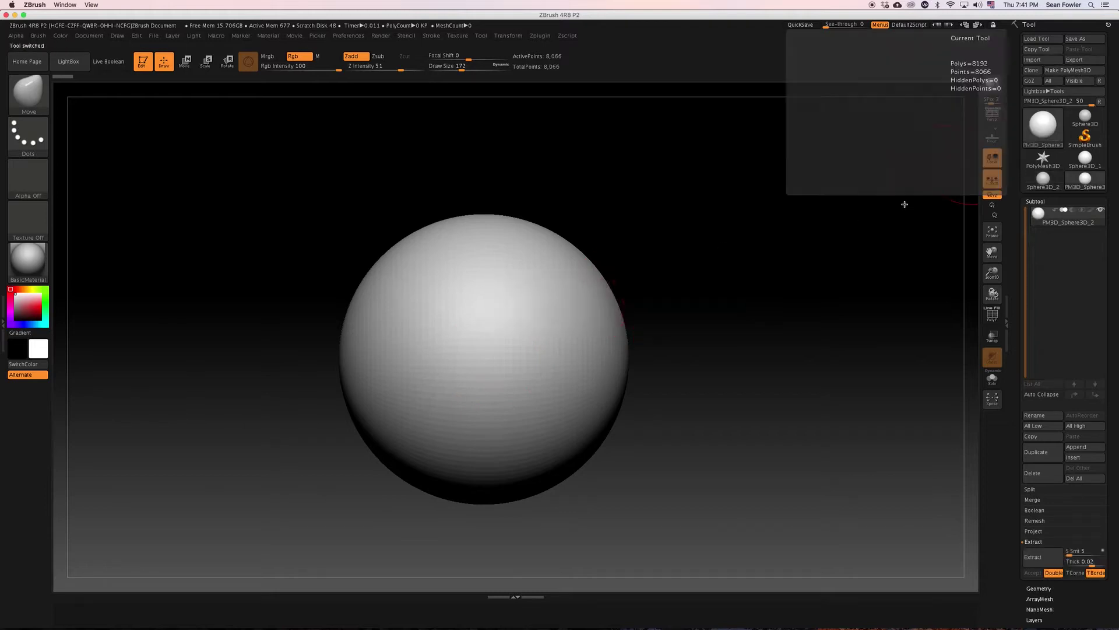
# - Frame the sphere with F and pick the Move brush from the Brush palette (B, M, V)
pyautogui.click(554, 340)
pyautogui.moveTo(738, 279); pyautogui.dragTo(740, 376)
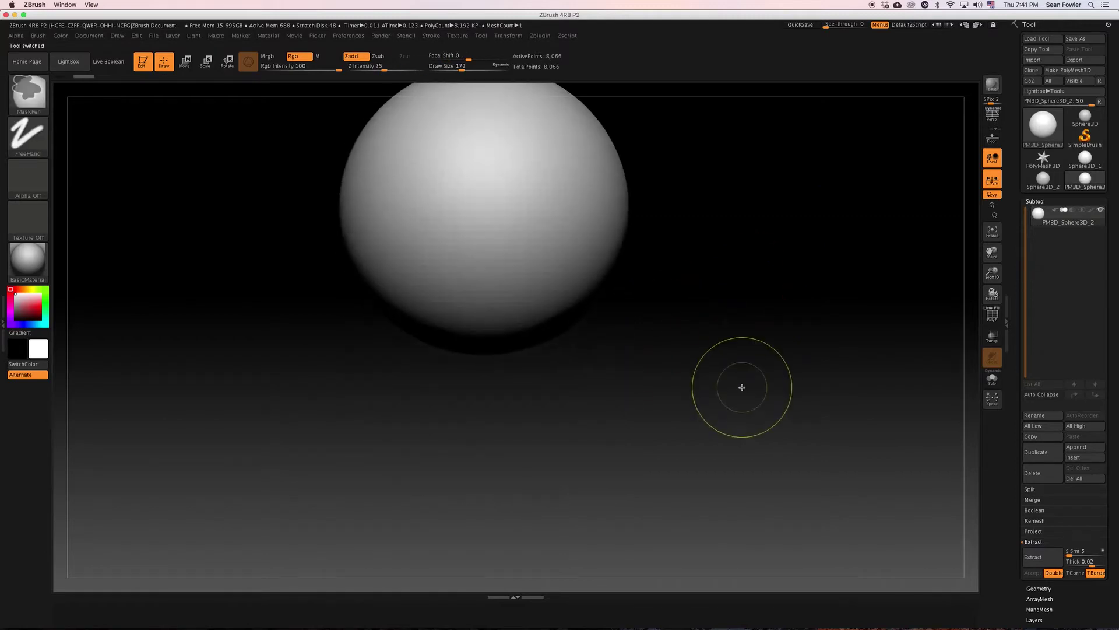
pyautogui.press('f')
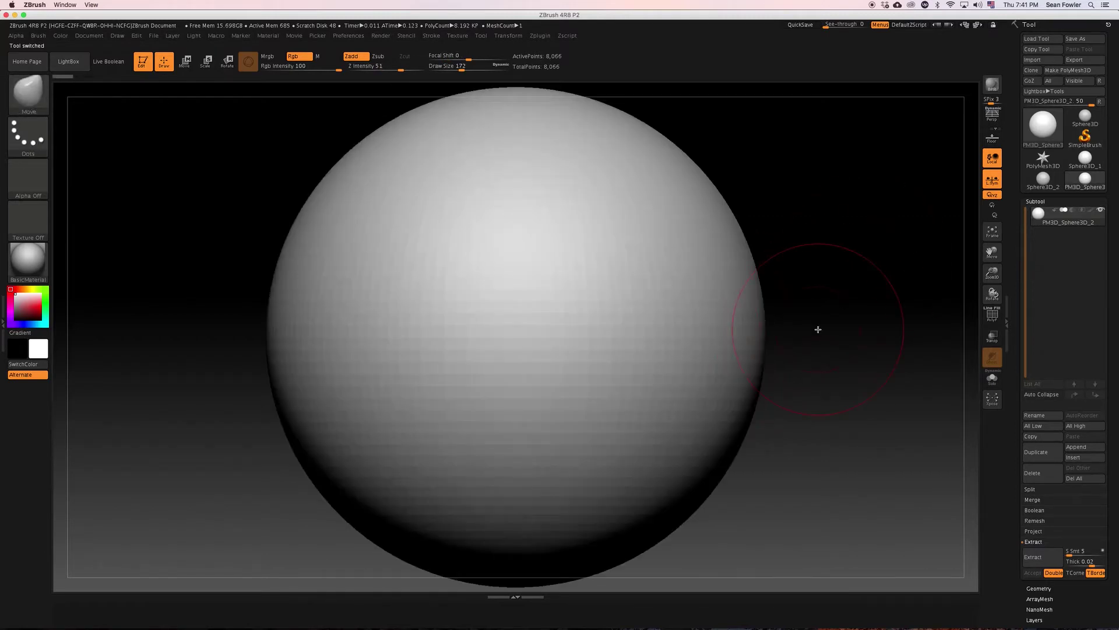
pyautogui.press('b')
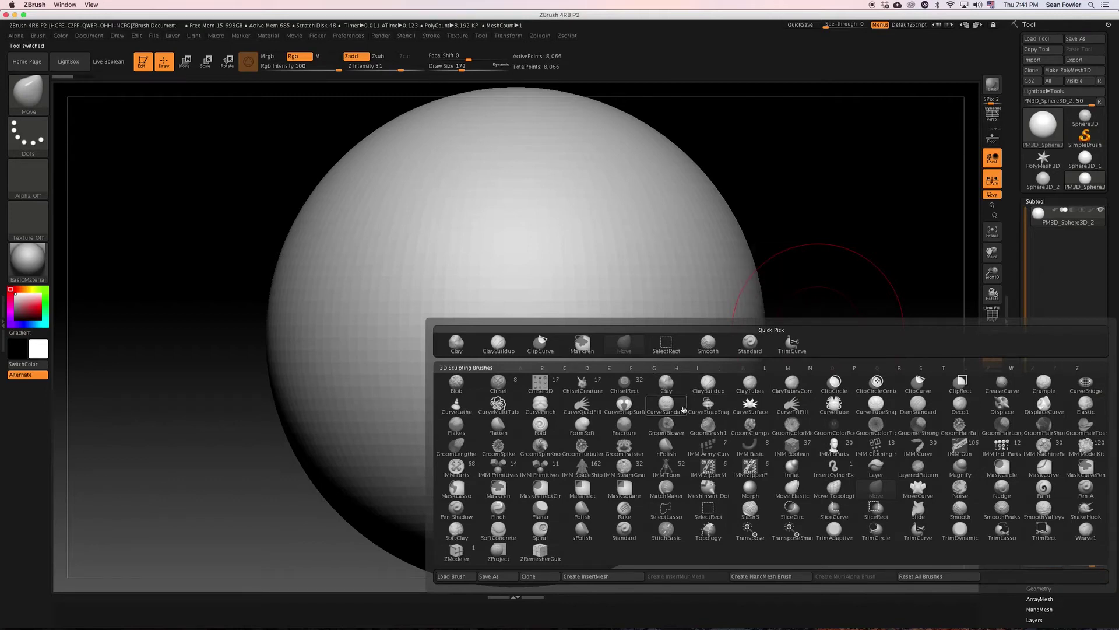
pyautogui.click(884, 497)
pyautogui.press('b')
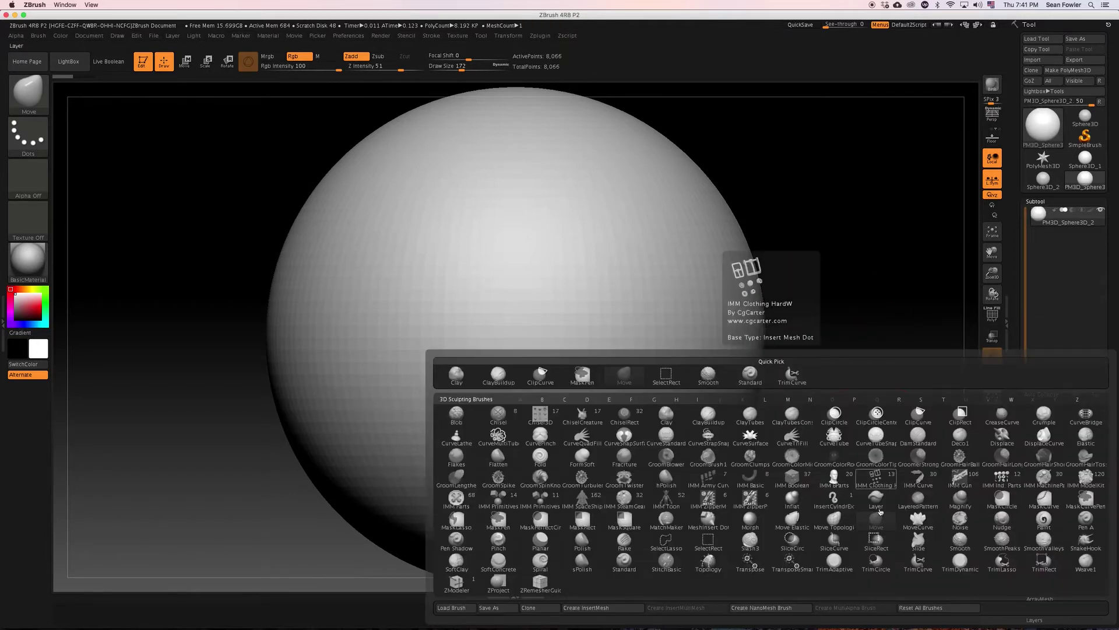
pyautogui.press('m')
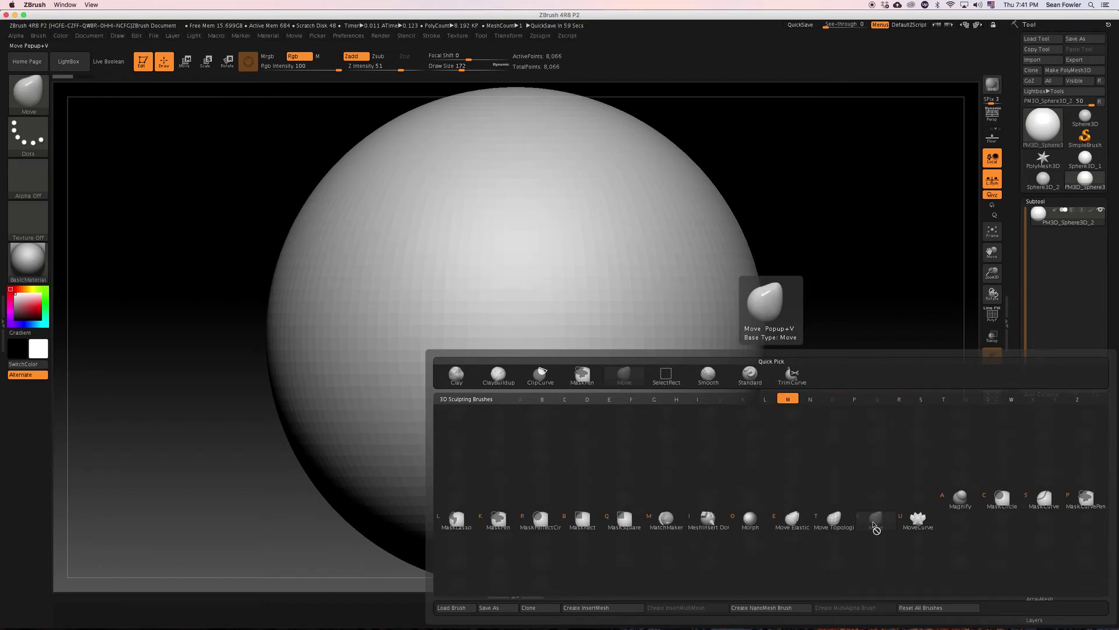
pyautogui.press('v')
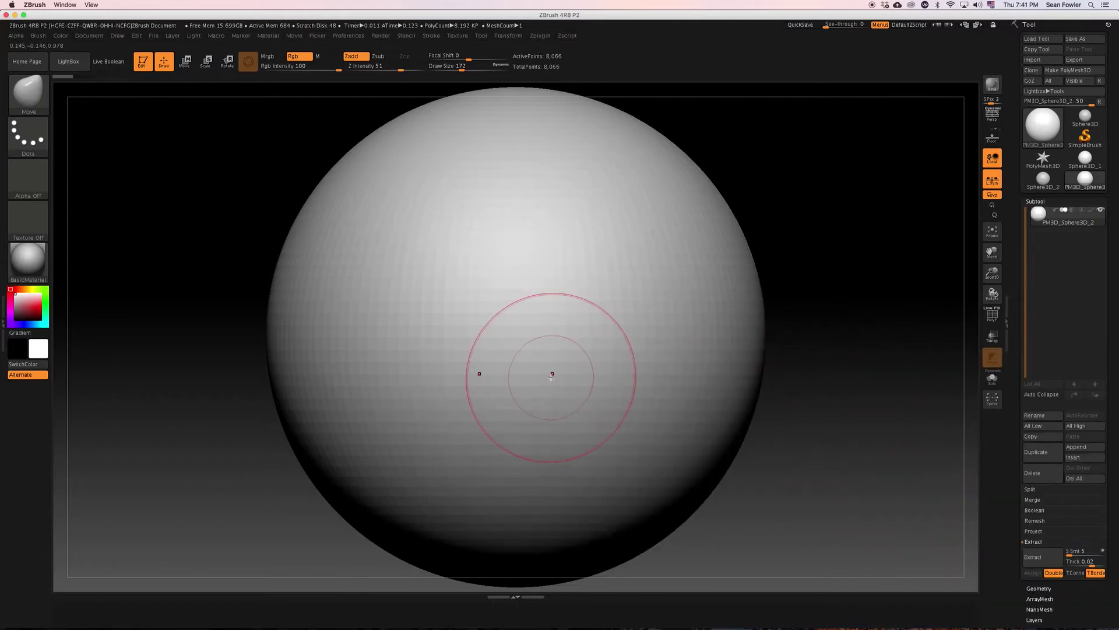
pyautogui.press('shift')
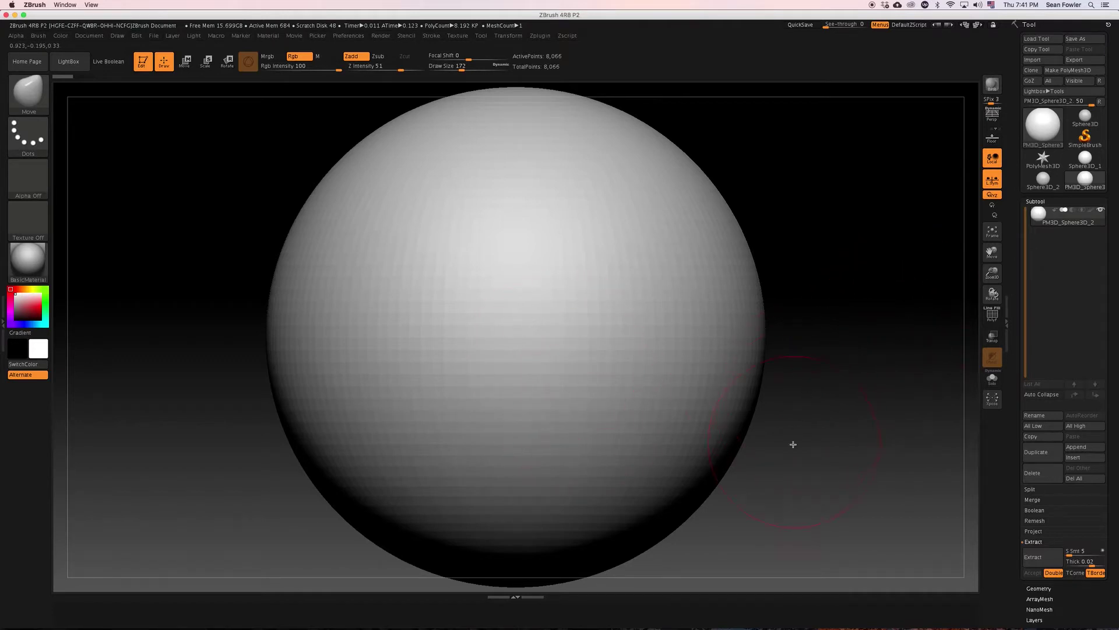
# - Try a few Move-brush bulges, undo them, and raise Draw Size to 784
pyautogui.moveTo(797, 438)
pyautogui.keyDown('alt'); pyautogui.mouseDown()
pyautogui.moveTo(797, 380)
pyautogui.moveTo(807, 433)
pyautogui.moveTo(774, 345)
pyautogui.mouseUp(); pyautogui.keyUp('alt')
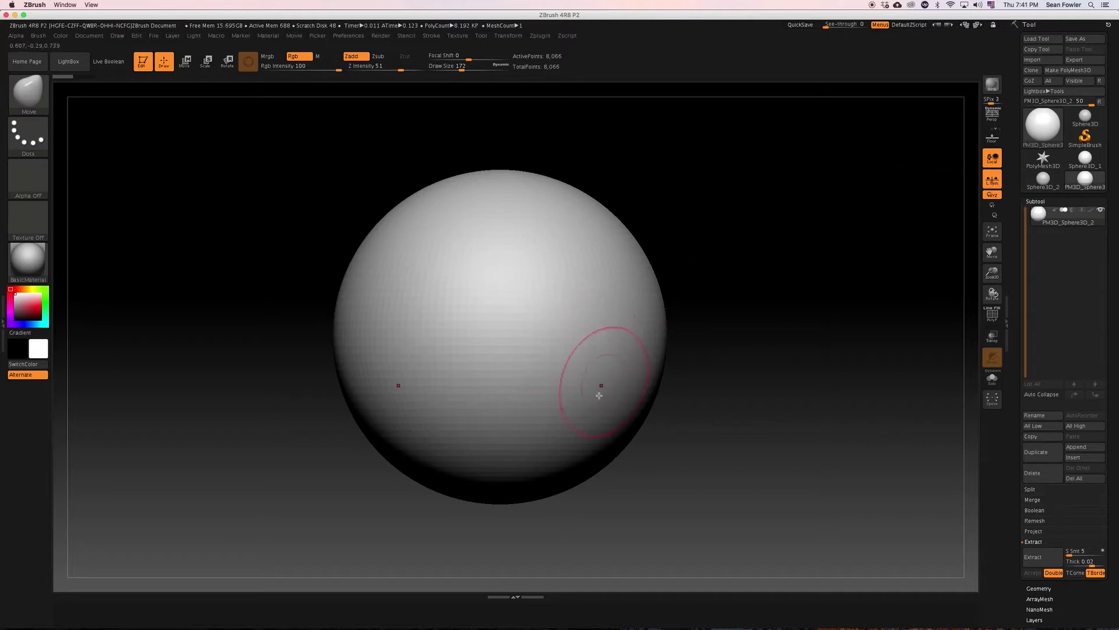
pyautogui.moveTo(715, 436); pyautogui.dragTo(691, 417)
pyautogui.moveTo(595, 422); pyautogui.dragTo(594, 435)
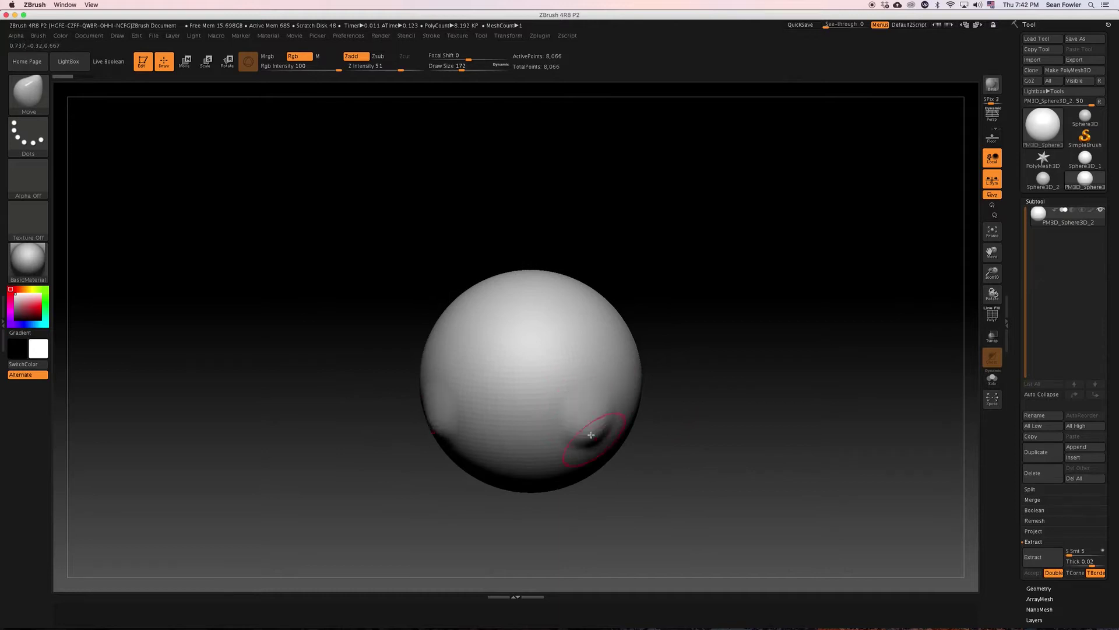
pyautogui.moveTo(586, 343)
pyautogui.mouseDown()
pyautogui.moveTo(613, 366)
pyautogui.moveTo(558, 391)
pyautogui.mouseUp()
pyautogui.moveTo(707, 408)
pyautogui.mouseDown()
pyautogui.moveTo(700, 431)
pyautogui.moveTo(669, 429)
pyautogui.mouseUp()
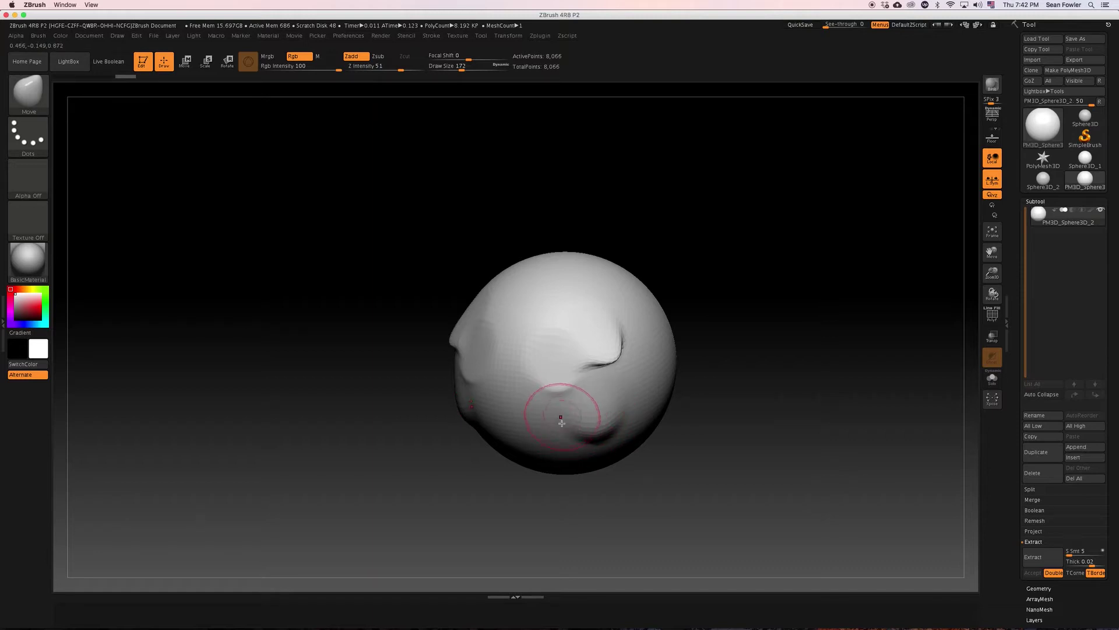
pyautogui.hotkey('ctrl', 'z')
pyautogui.hotkey('ctrl', 'z')
pyautogui.hotkey('ctrl', 'z')
pyautogui.hotkey('ctrl', 'z')
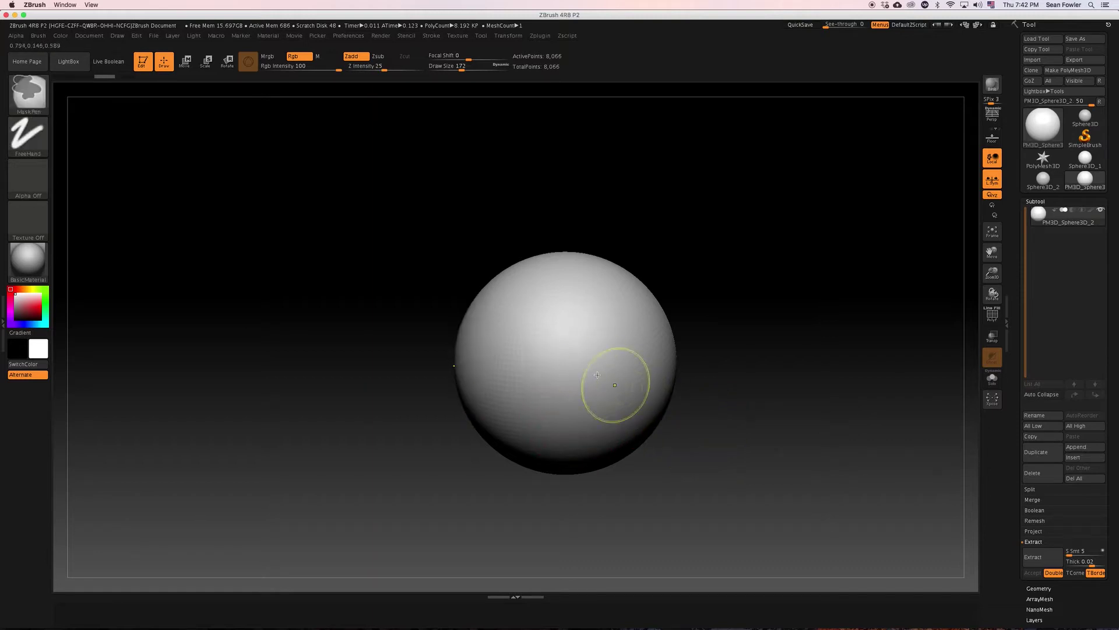
pyautogui.press('space')
pyautogui.moveTo(607, 371); pyautogui.dragTo(622, 383)
# - Stretch the sphere's bottom downward and push its lower-left and lower-right sides inward
pyautogui.moveTo(697, 442)
pyautogui.mouseDown()
pyautogui.moveTo(713, 439)
pyautogui.moveTo(695, 431)
pyautogui.mouseUp()
pyautogui.moveTo(573, 431); pyautogui.dragTo(601, 429)
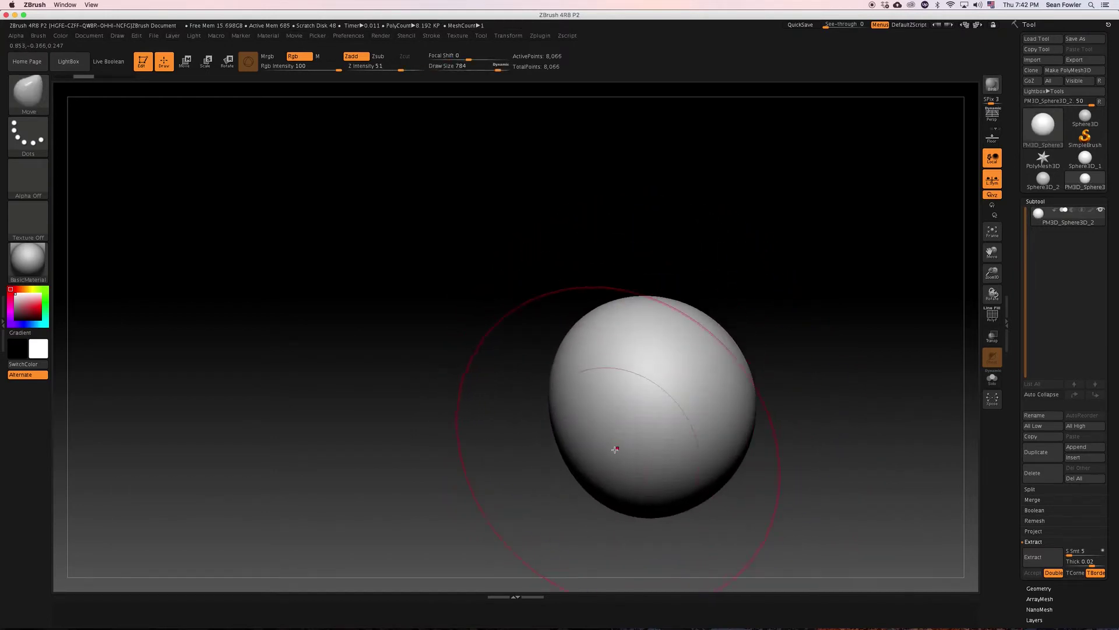
pyautogui.hotkey('ctrl', 'z')
pyautogui.moveTo(635, 490); pyautogui.dragTo(634, 510)
pyautogui.moveTo(576, 435); pyautogui.dragTo(596, 417)
pyautogui.moveTo(710, 475); pyautogui.dragTo(698, 485)
pyautogui.moveTo(626, 502); pyautogui.dragTo(595, 512)
pyautogui.moveTo(567, 435); pyautogui.dragTo(582, 443)
# - Bulge out the left and right sides and tuck in the lower-left for a lopsided egg form
pyautogui.moveTo(494, 446)
pyautogui.mouseDown()
pyautogui.moveTo(490, 482)
pyautogui.moveTo(502, 504)
pyautogui.mouseUp()
pyautogui.moveTo(615, 426); pyautogui.dragTo(608, 423)
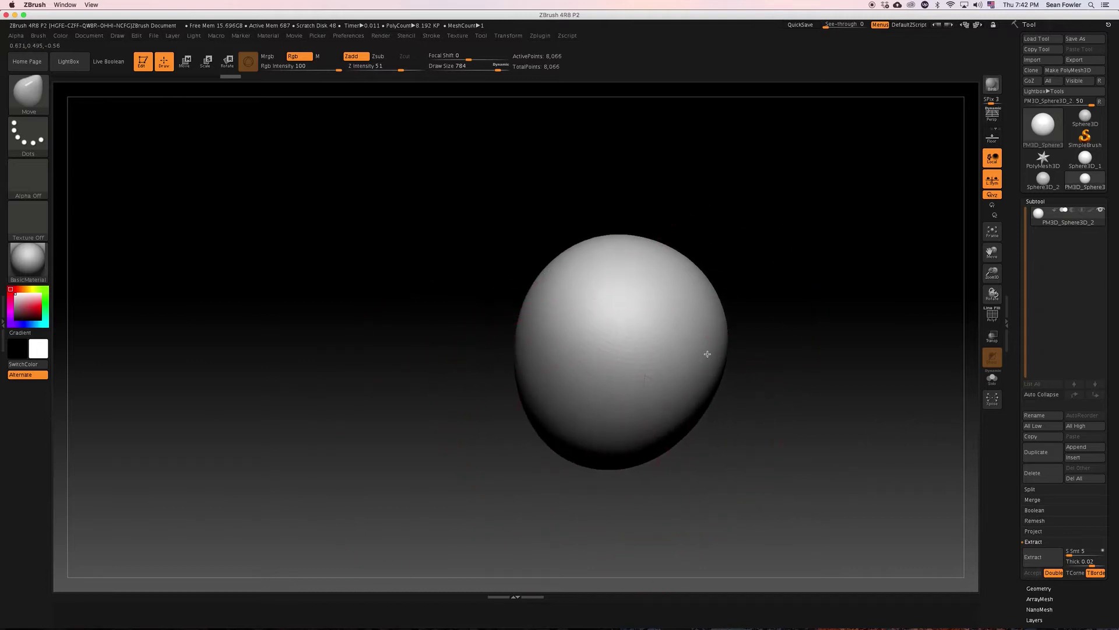
pyautogui.moveTo(707, 354)
pyautogui.mouseDown()
pyautogui.moveTo(724, 378)
pyautogui.moveTo(698, 377)
pyautogui.mouseUp()
pyautogui.moveTo(562, 438); pyautogui.dragTo(576, 433)
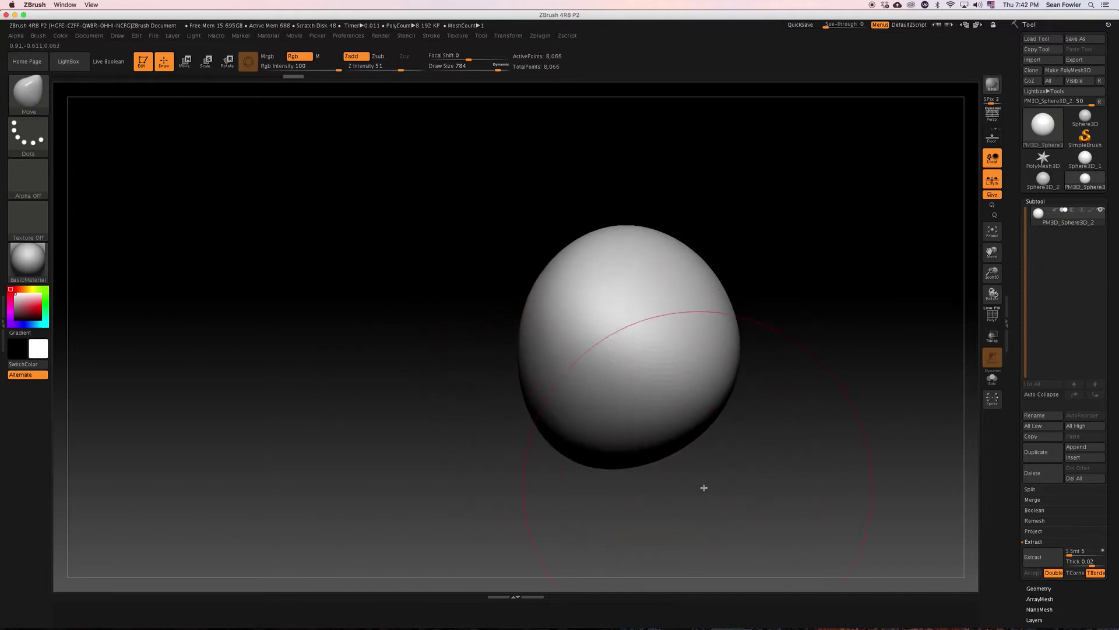
pyautogui.moveTo(704, 488); pyautogui.dragTo(712, 427)
pyautogui.keyDown('alt'); pyautogui.moveTo(825, 439); pyautogui.dragTo(774, 372); pyautogui.keyUp('alt')
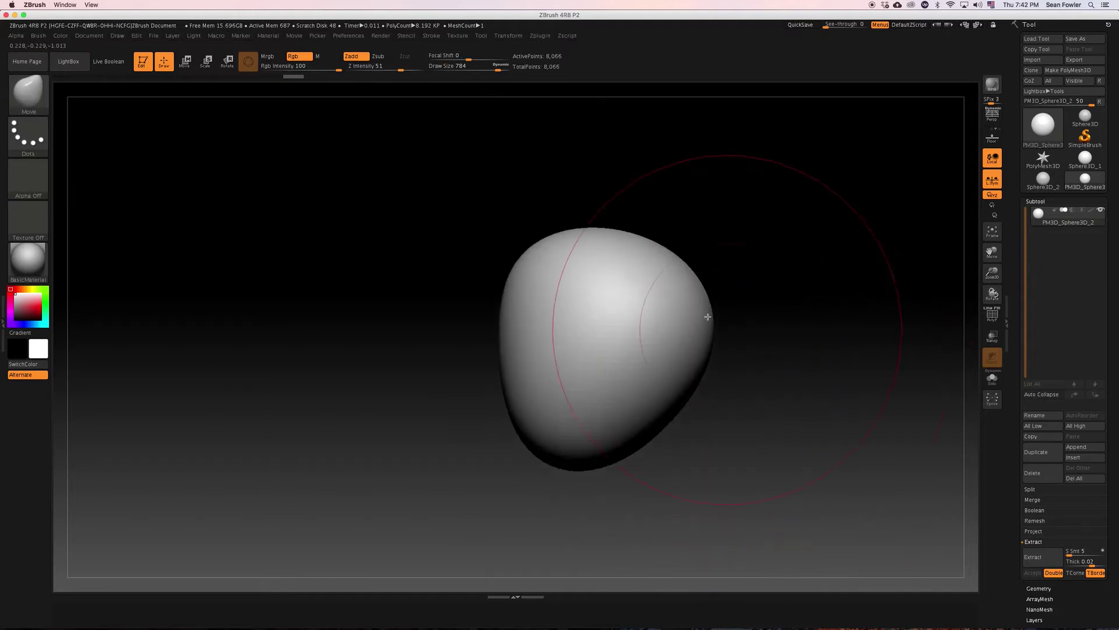
# - Flatten the head's top slightly and narrow its left side, chin and right edge
pyautogui.hotkey('shift', 'f')
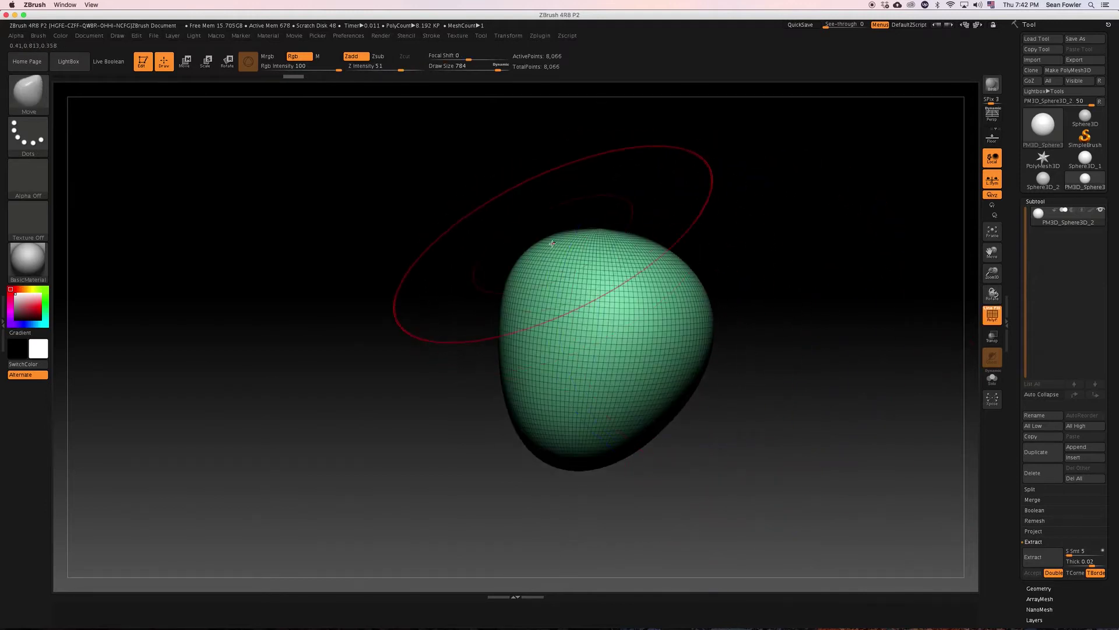
pyautogui.moveTo(535, 244); pyautogui.dragTo(539, 255)
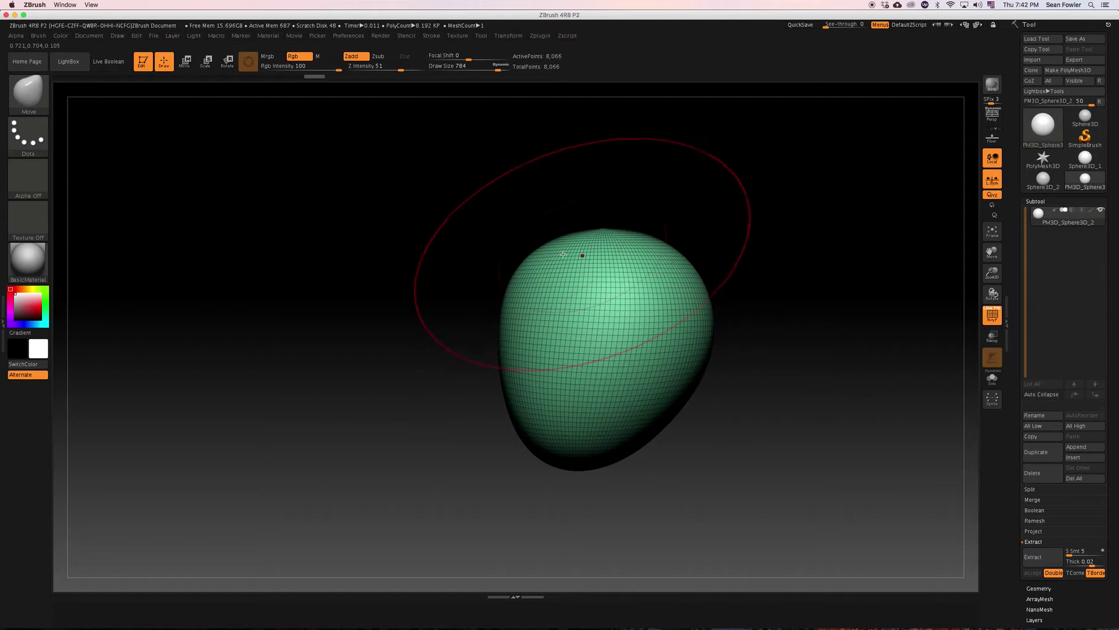
pyautogui.hotkey('shift', 'f')
pyautogui.moveTo(449, 323)
pyautogui.keyDown('shift'); pyautogui.mouseDown()
pyautogui.moveTo(430, 360)
pyautogui.moveTo(577, 350)
pyautogui.moveTo(581, 316)
pyautogui.mouseUp(); pyautogui.keyUp('shift')
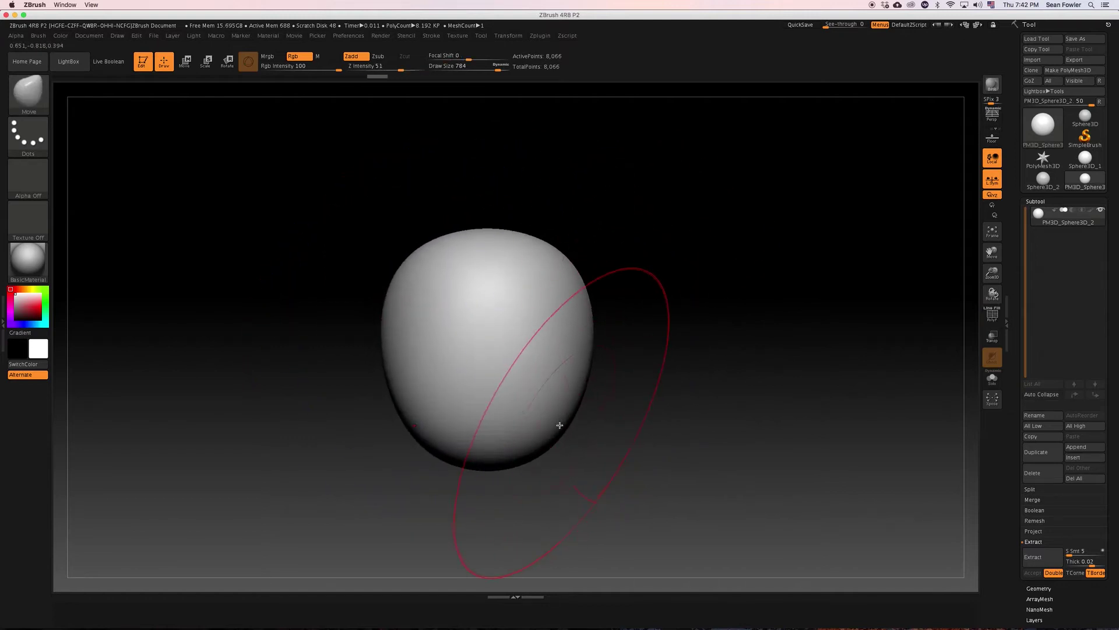
pyautogui.moveTo(560, 425); pyautogui.dragTo(537, 435)
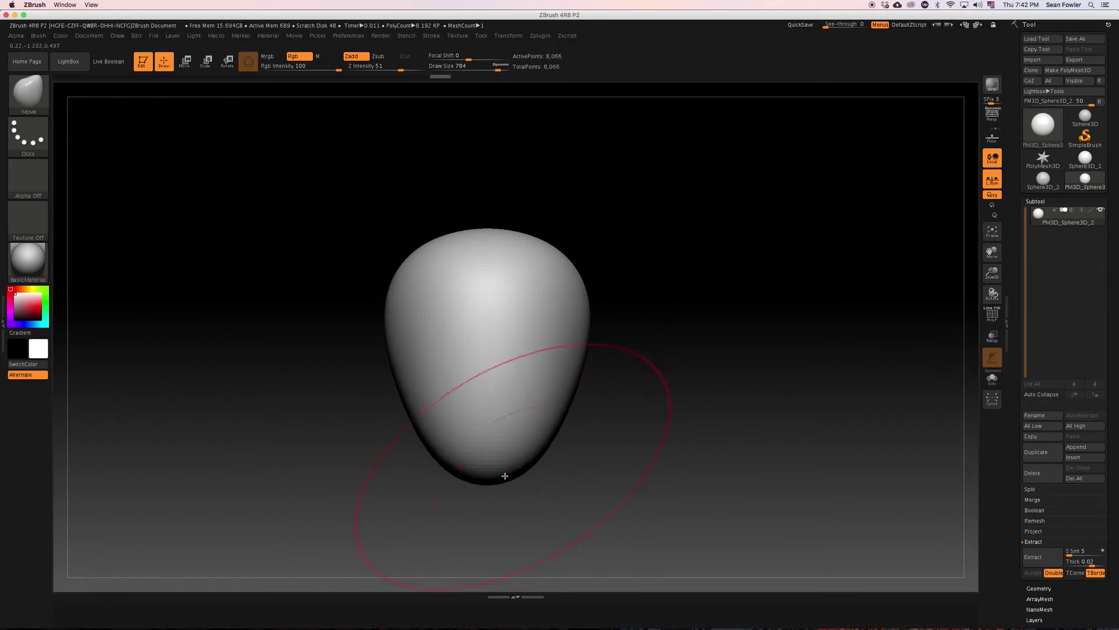
pyautogui.moveTo(541, 476)
pyautogui.keyDown('shift'); pyautogui.mouseDown()
pyautogui.moveTo(603, 468)
pyautogui.moveTo(533, 459)
pyautogui.mouseUp(); pyautogui.keyUp('shift')
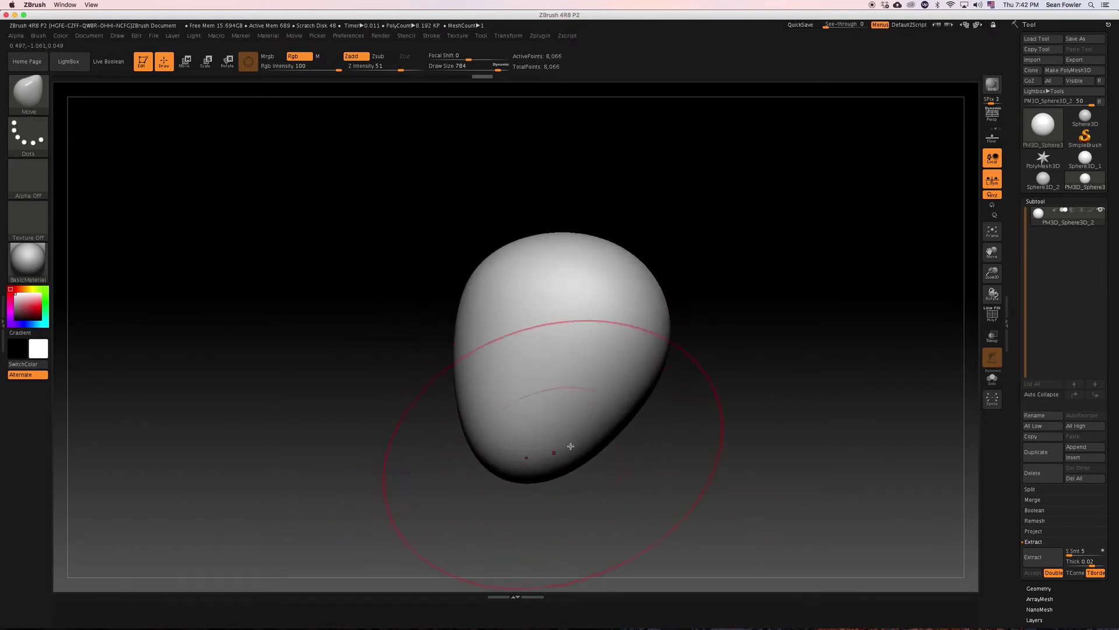
pyautogui.moveTo(619, 434); pyautogui.dragTo(605, 416)
pyautogui.moveTo(659, 328); pyautogui.dragTo(667, 327)
pyautogui.moveTo(652, 379); pyautogui.dragTo(646, 372)
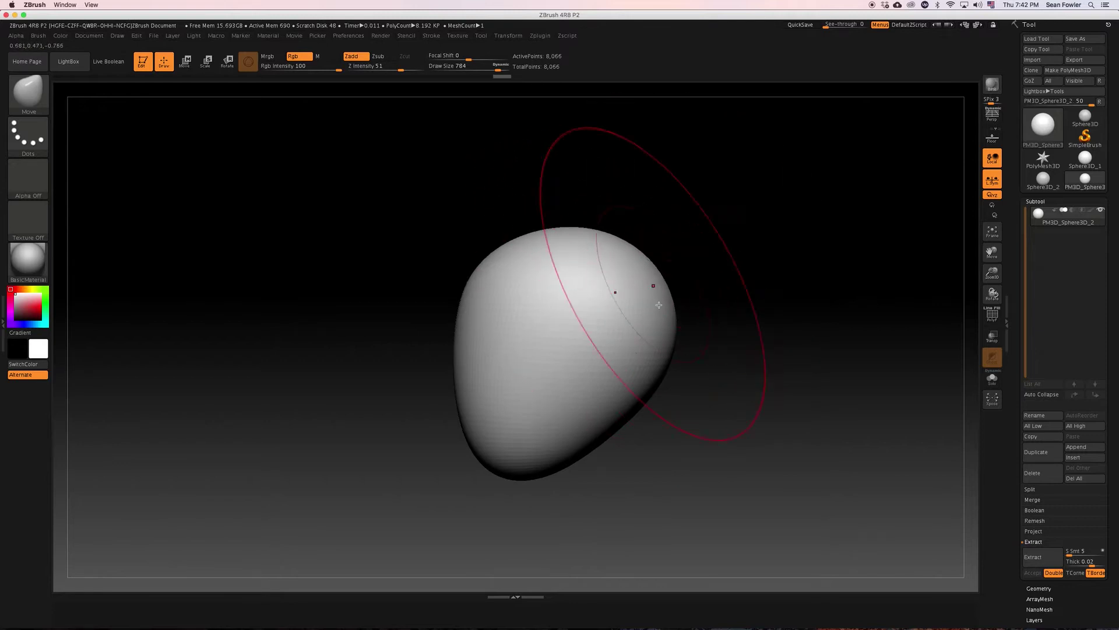
# - Push the upper-left edge outward and check the head from several angles, ending in front view
pyautogui.moveTo(707, 243)
pyautogui.mouseDown()
pyautogui.moveTo(729, 307)
pyautogui.moveTo(469, 347)
pyautogui.moveTo(467, 368)
pyautogui.mouseUp()
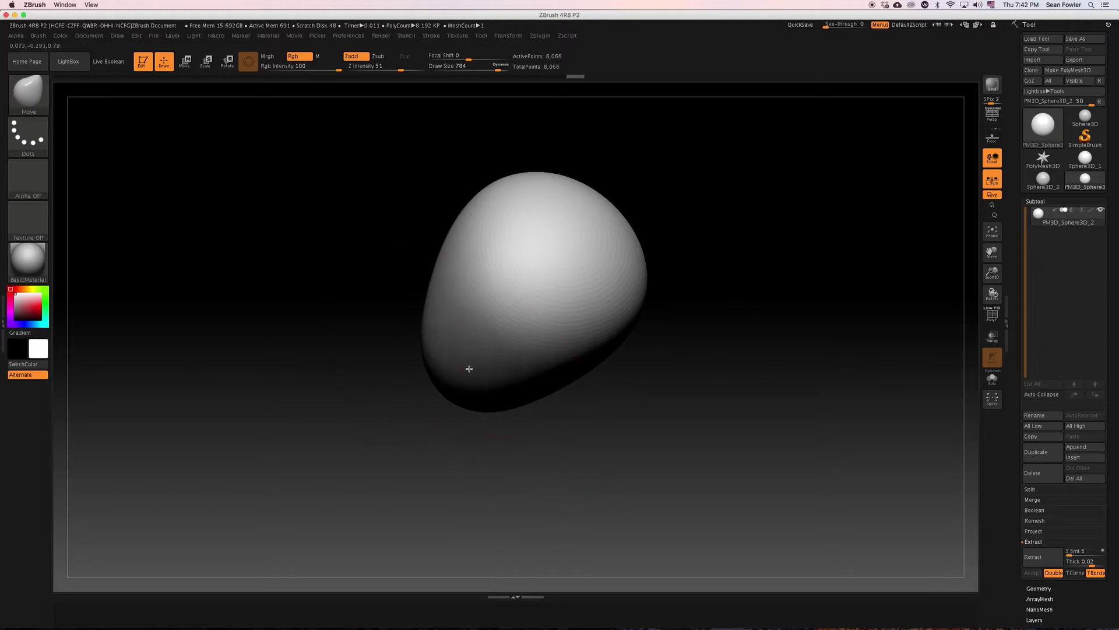
pyautogui.moveTo(497, 463)
pyautogui.keyDown('shift'); pyautogui.mouseDown()
pyautogui.moveTo(508, 467)
pyautogui.moveTo(495, 462)
pyautogui.mouseUp(); pyautogui.keyUp('shift')
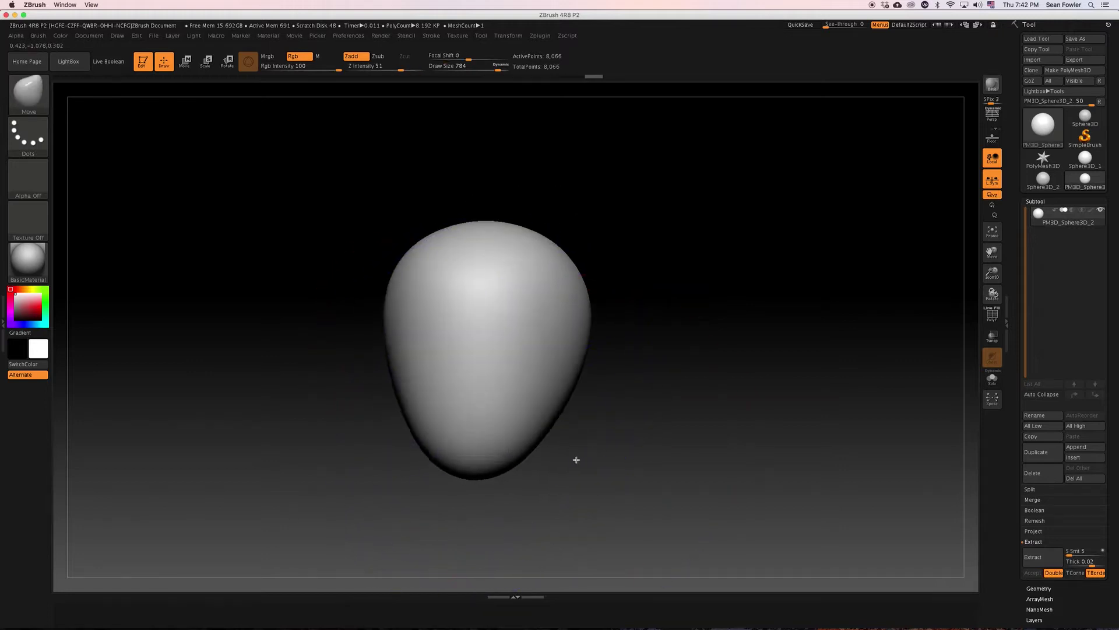
pyautogui.moveTo(576, 459); pyautogui.dragTo(519, 470)
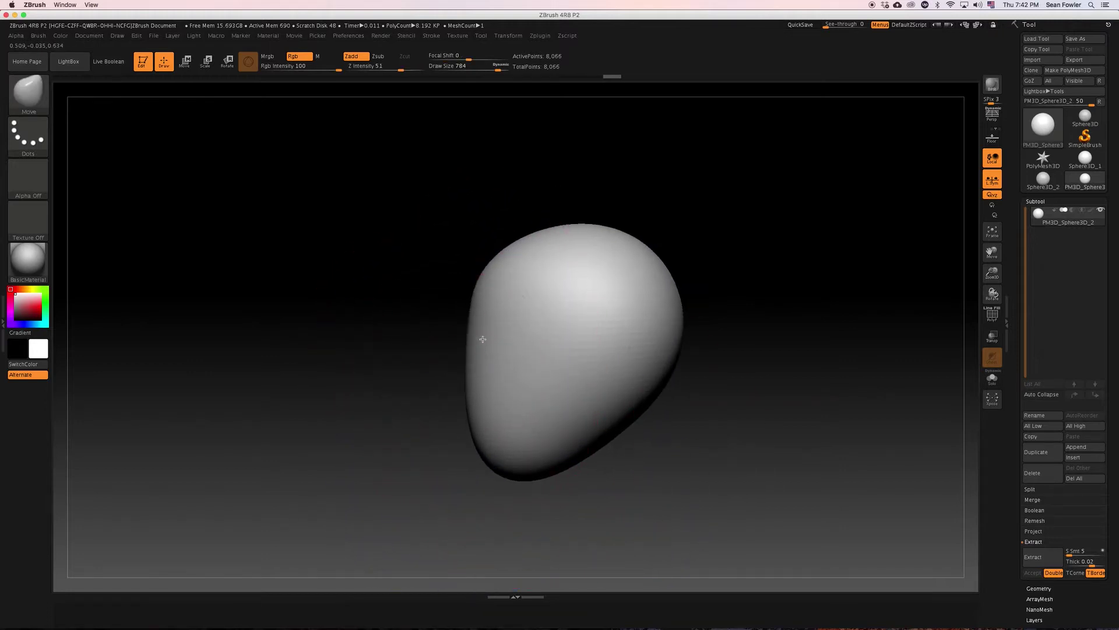
pyautogui.moveTo(483, 339)
pyautogui.mouseDown()
pyautogui.moveTo(476, 297)
pyautogui.moveTo(475, 355)
pyautogui.mouseUp()
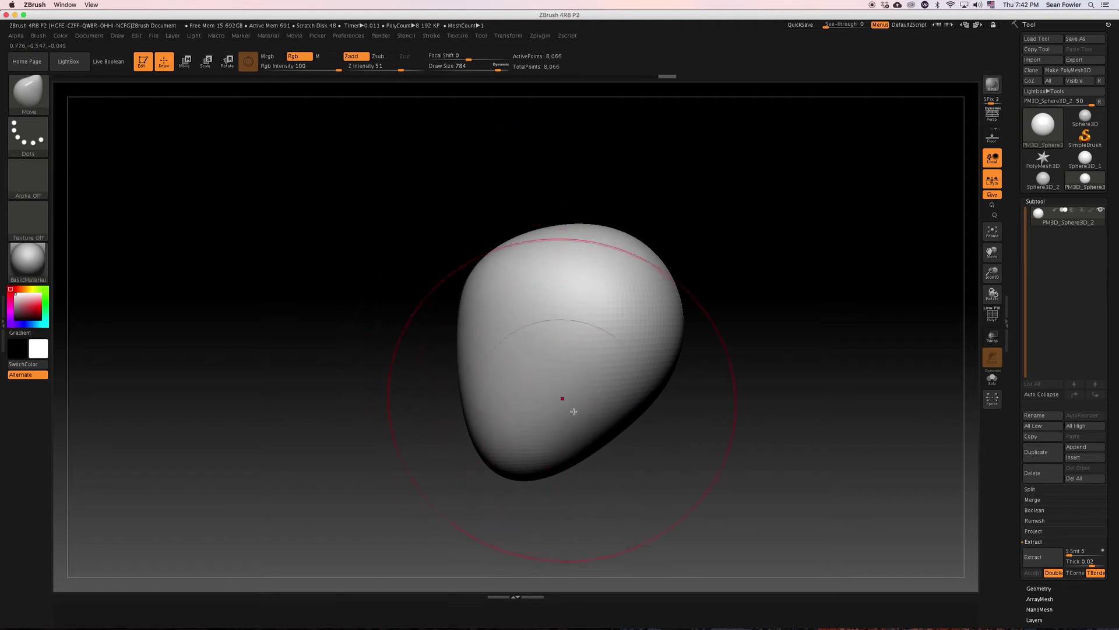
pyautogui.moveTo(692, 412)
pyautogui.mouseDown()
pyautogui.moveTo(717, 453)
pyautogui.moveTo(737, 345)
pyautogui.moveTo(734, 422)
pyautogui.moveTo(624, 428)
pyautogui.mouseUp()
pyautogui.moveTo(735, 393); pyautogui.dragTo(677, 343)
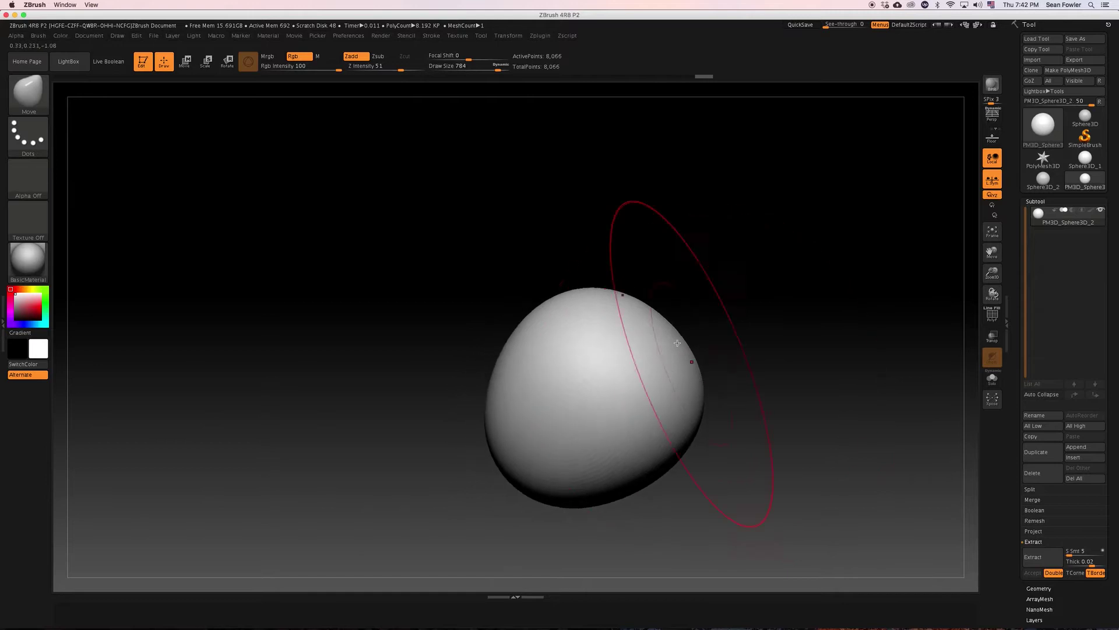
pyautogui.moveTo(736, 370)
pyautogui.mouseDown()
pyautogui.moveTo(780, 318)
pyautogui.moveTo(688, 337)
pyautogui.moveTo(792, 349)
pyautogui.moveTo(680, 382)
pyautogui.mouseUp()
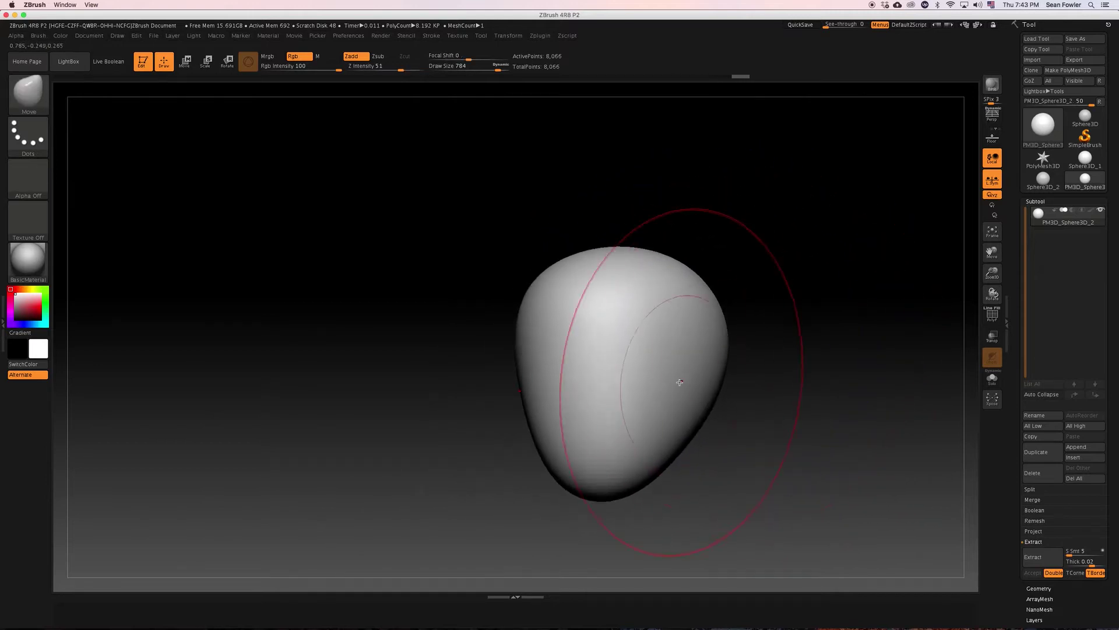
pyautogui.moveTo(780, 384); pyautogui.dragTo(682, 334)
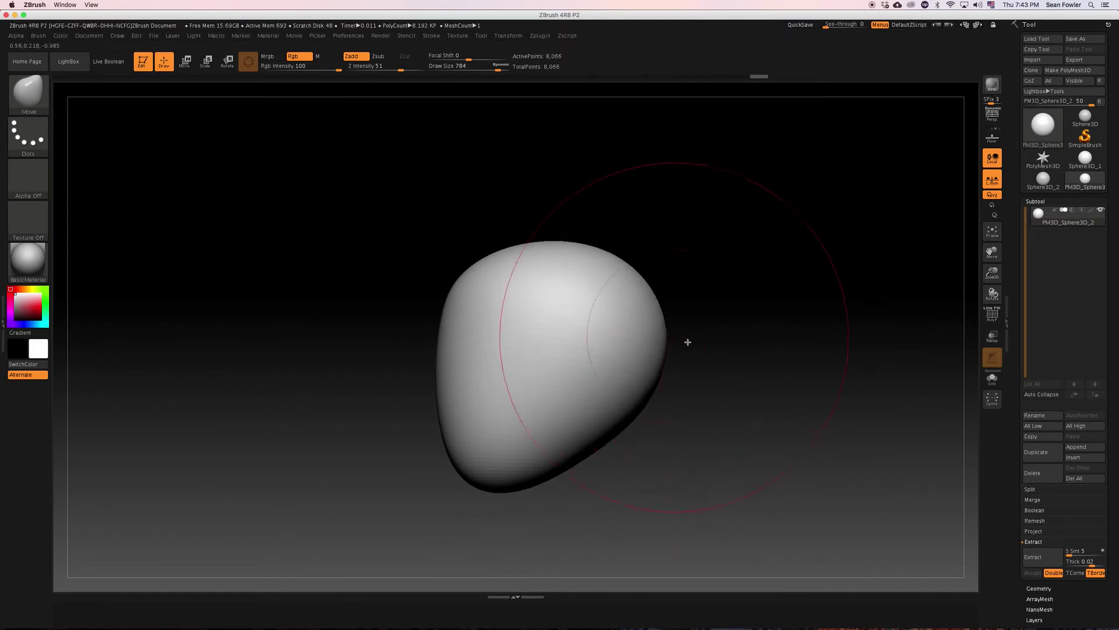
pyautogui.keyDown('shift'); pyautogui.moveTo(734, 337); pyautogui.dragTo(772, 353); pyautogui.keyUp('shift')
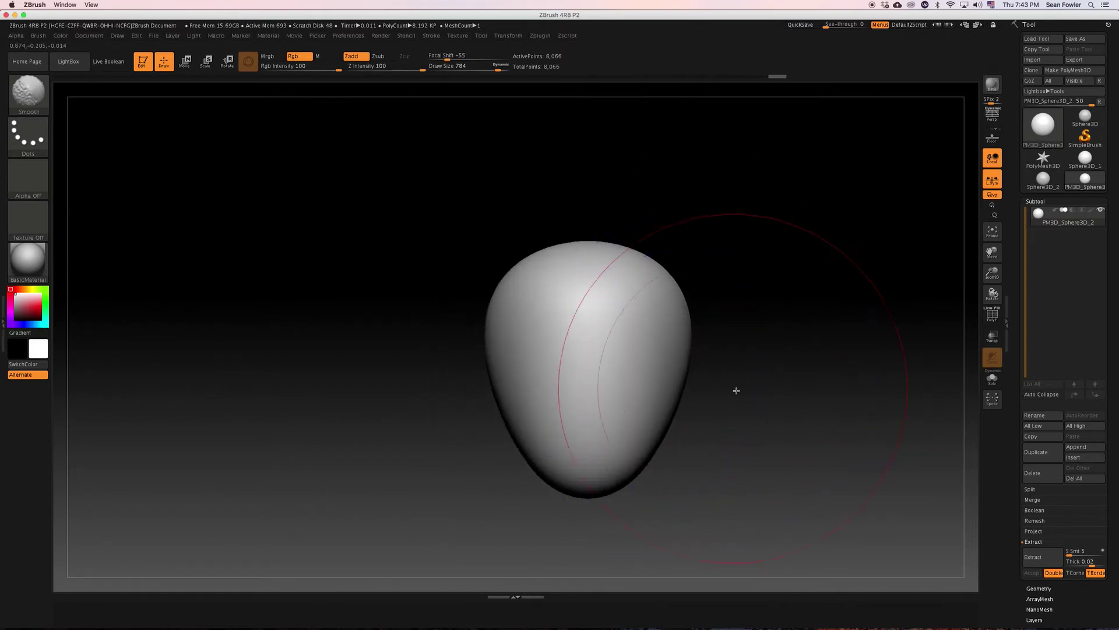
pyautogui.moveTo(737, 391)
pyautogui.keyDown('alt'); pyautogui.mouseDown()
pyautogui.moveTo(733, 449)
pyautogui.moveTo(732, 430)
pyautogui.mouseUp(); pyautogui.keyUp('alt')
# - Subdivide the head twice with Ctrl+D, raising it to 130,050 points
pyautogui.keyDown('alt'); pyautogui.moveTo(758, 351); pyautogui.dragTo(751, 288); pyautogui.keyUp('alt')
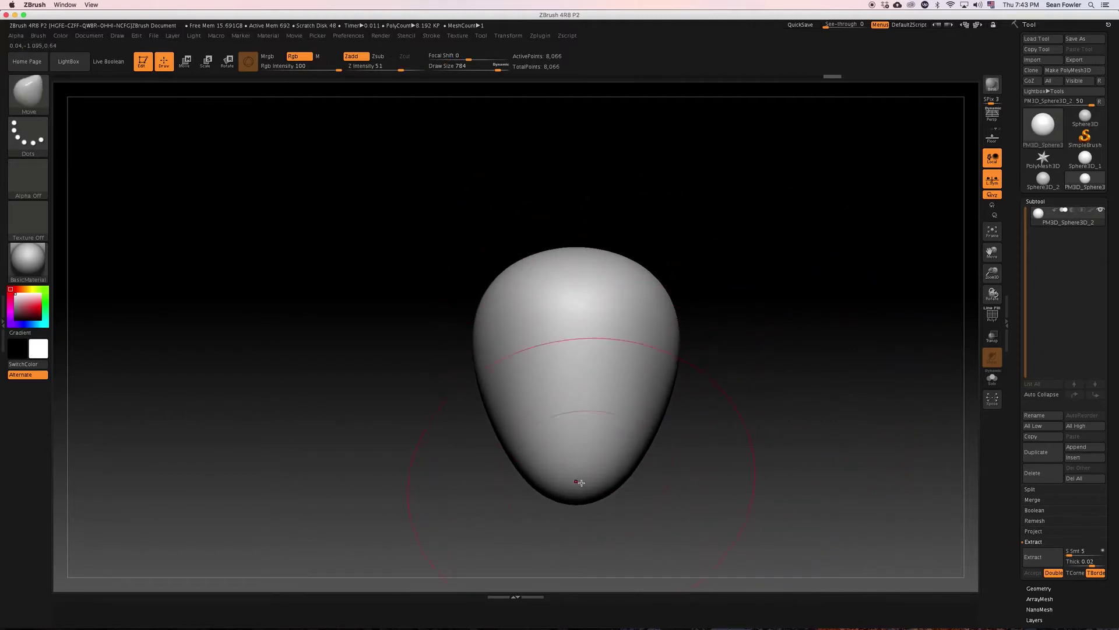
pyautogui.moveTo(765, 400); pyautogui.dragTo(745, 394)
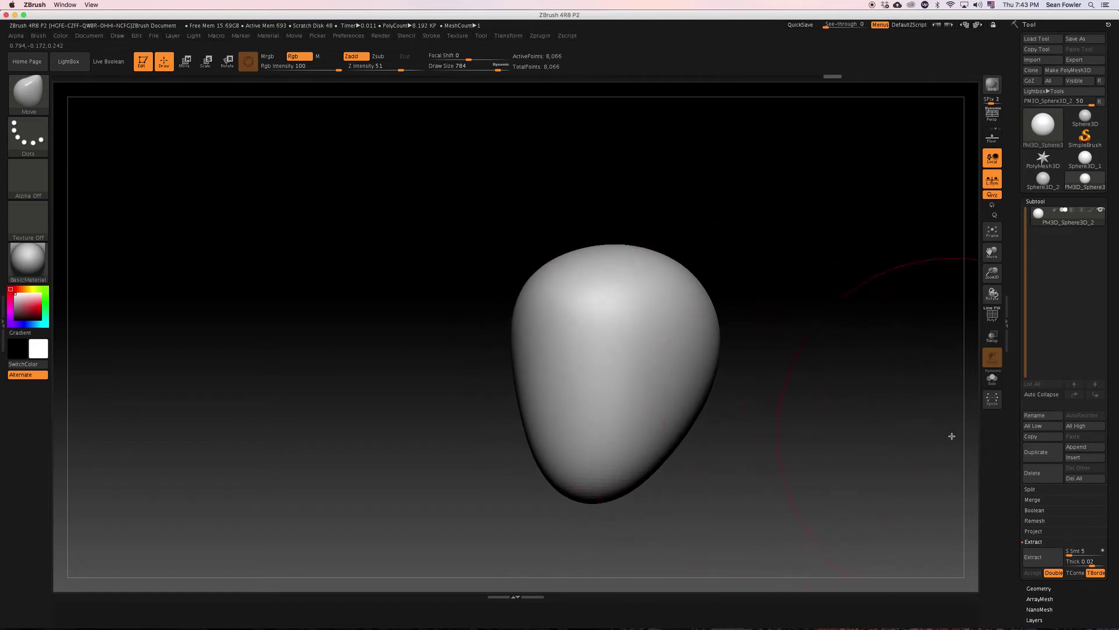
pyautogui.hotkey('ctrl', 'd')
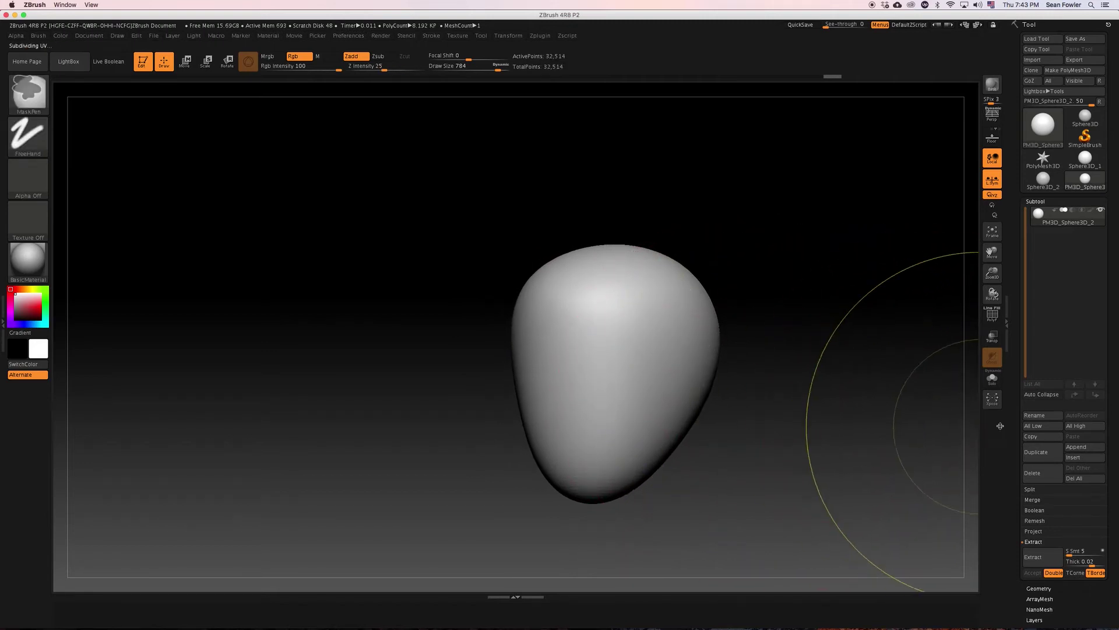
pyautogui.hotkey('ctrl', 'd')
# - Expand Tool > Geometry and start smoothing the mesh toward a symmetric egg
pyautogui.moveTo(1015, 425); pyautogui.dragTo(1015, 187)
pyautogui.click(1047, 352)
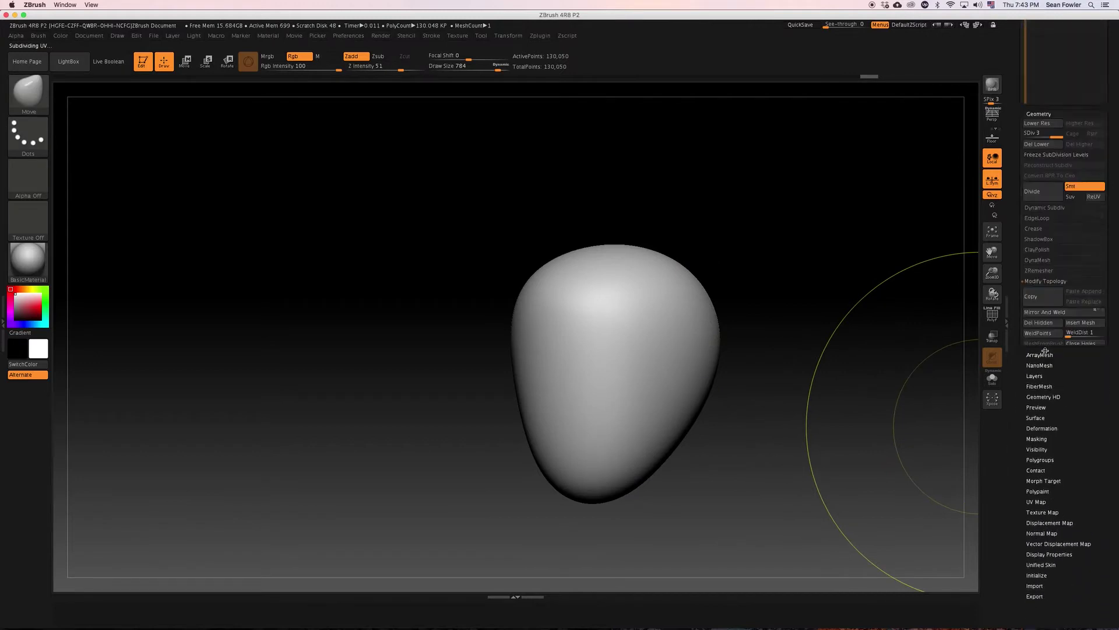
pyautogui.scroll(5, 1022, 363)
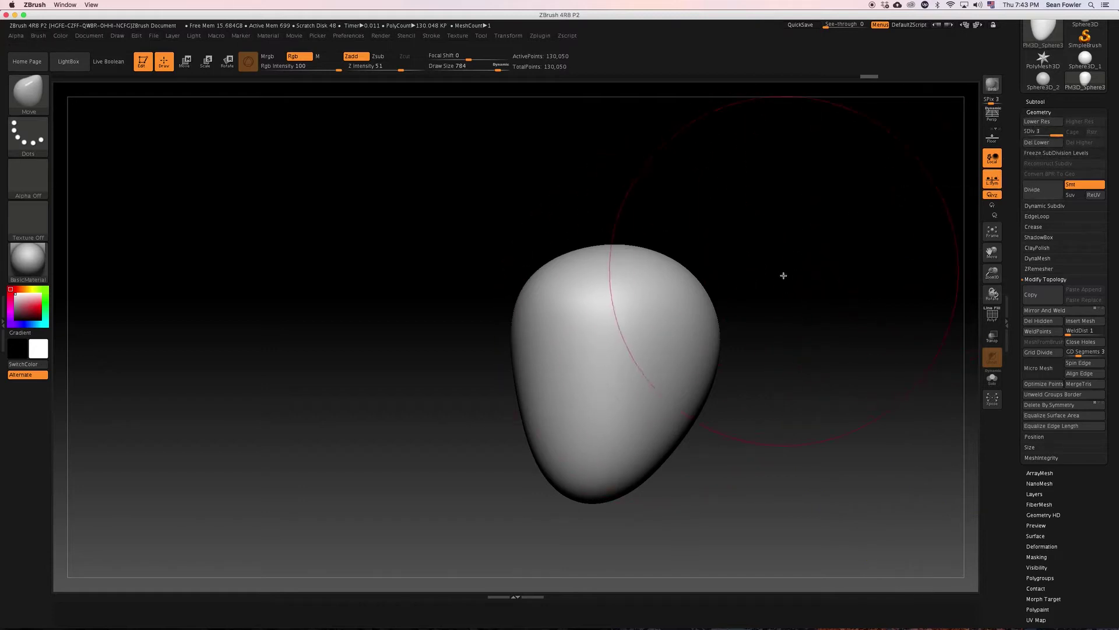
pyautogui.moveTo(783, 275)
pyautogui.keyDown('shift'); pyautogui.mouseDown()
pyautogui.moveTo(812, 272)
pyautogui.moveTo(708, 343)
pyautogui.mouseUp(); pyautogui.keyUp('shift')
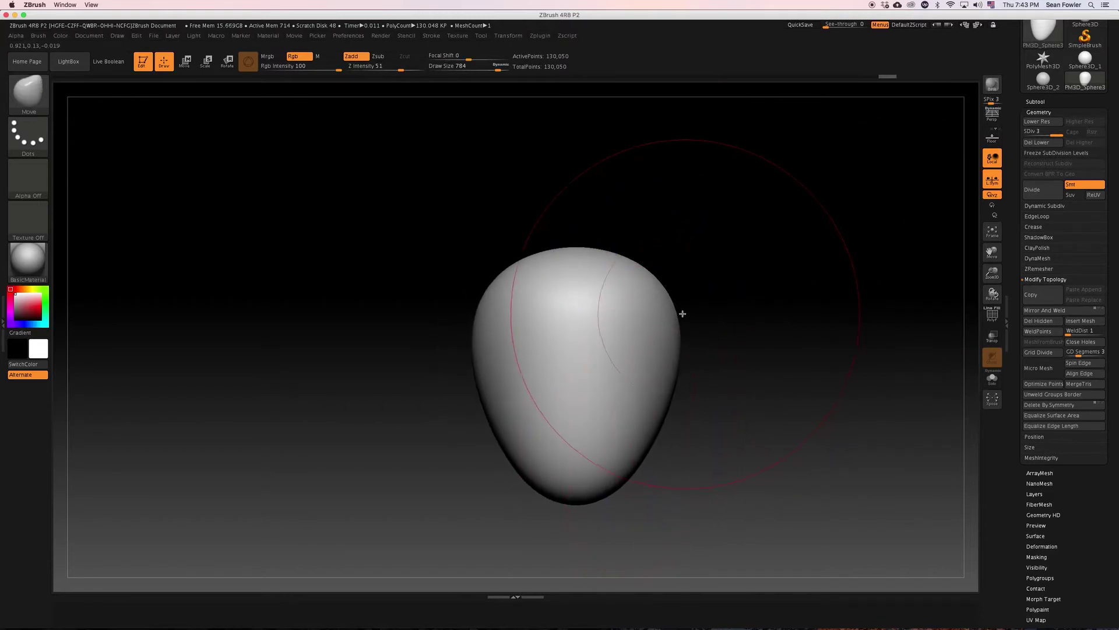
# - Pull the egg's right edge outward and reshape it leftward, checking front and side views
pyautogui.moveTo(665, 312); pyautogui.dragTo(674, 311)
pyautogui.moveTo(798, 332)
pyautogui.mouseDown()
pyautogui.moveTo(813, 330)
pyautogui.moveTo(767, 333)
pyautogui.mouseUp()
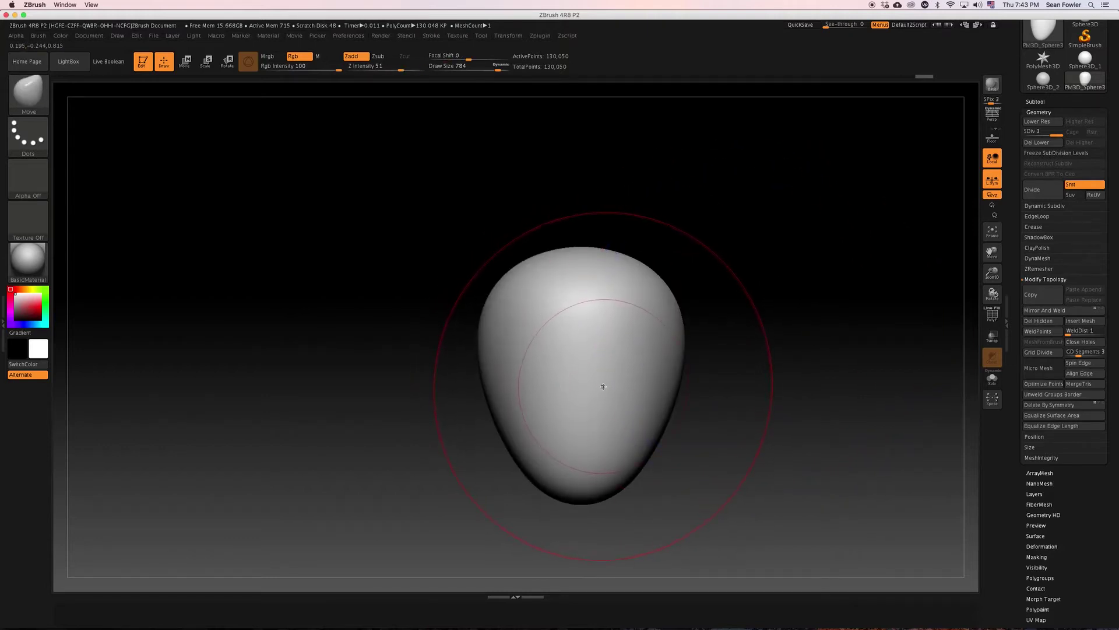
pyautogui.moveTo(750, 390); pyautogui.dragTo(735, 404)
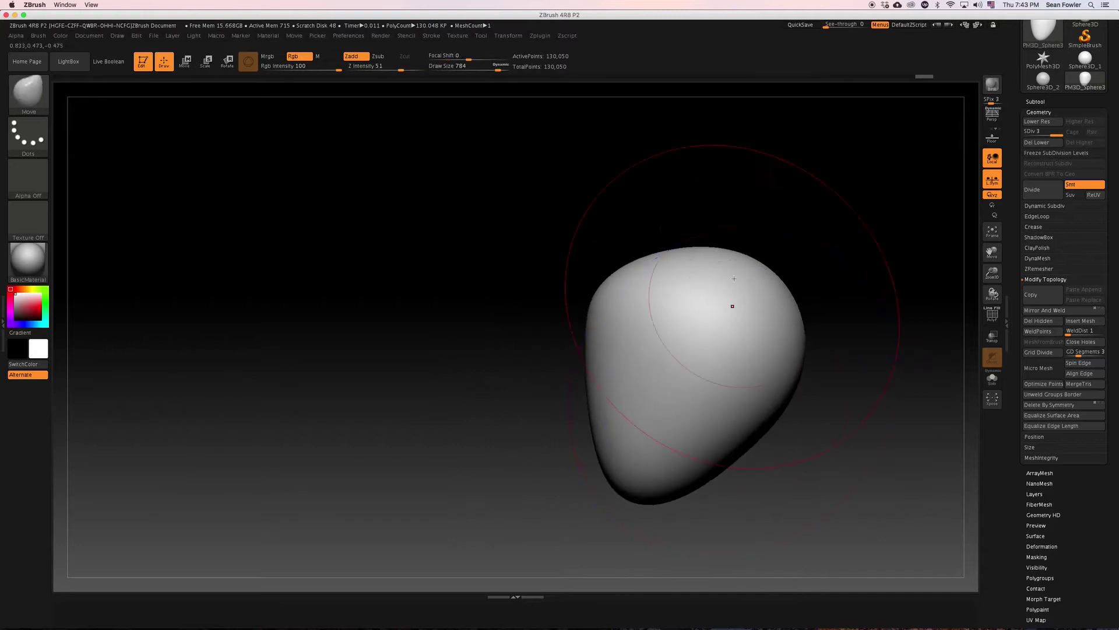
pyautogui.moveTo(680, 354); pyautogui.dragTo(526, 353)
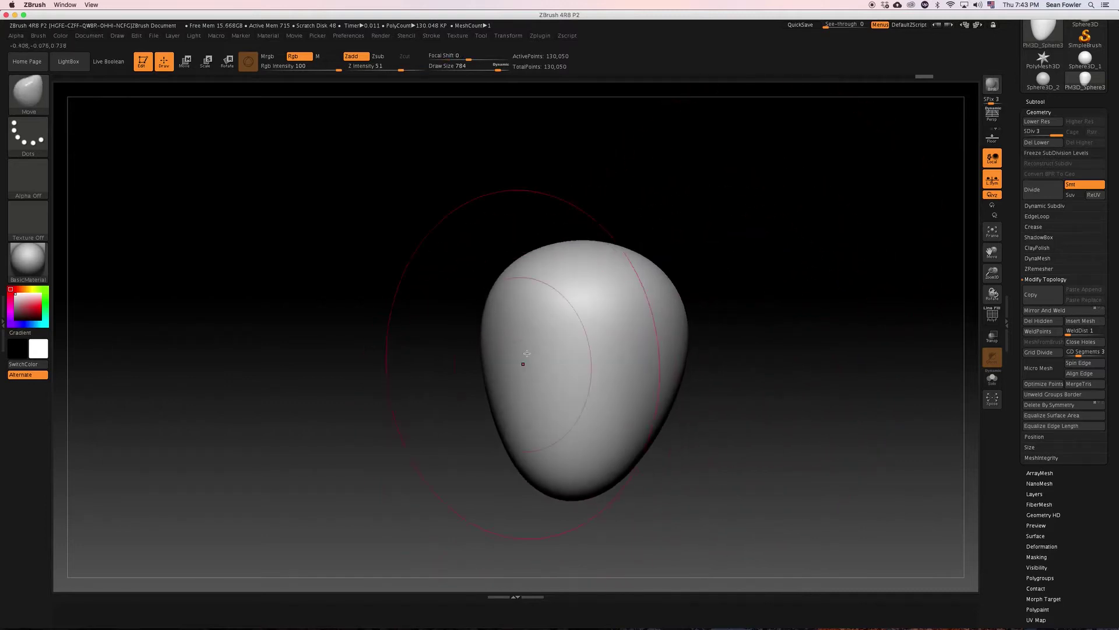
pyautogui.keyDown('shift'); pyautogui.moveTo(773, 340); pyautogui.dragTo(780, 362); pyautogui.keyUp('shift')
pyautogui.keyDown('alt'); pyautogui.moveTo(741, 405); pyautogui.dragTo(736, 358); pyautogui.keyUp('alt')
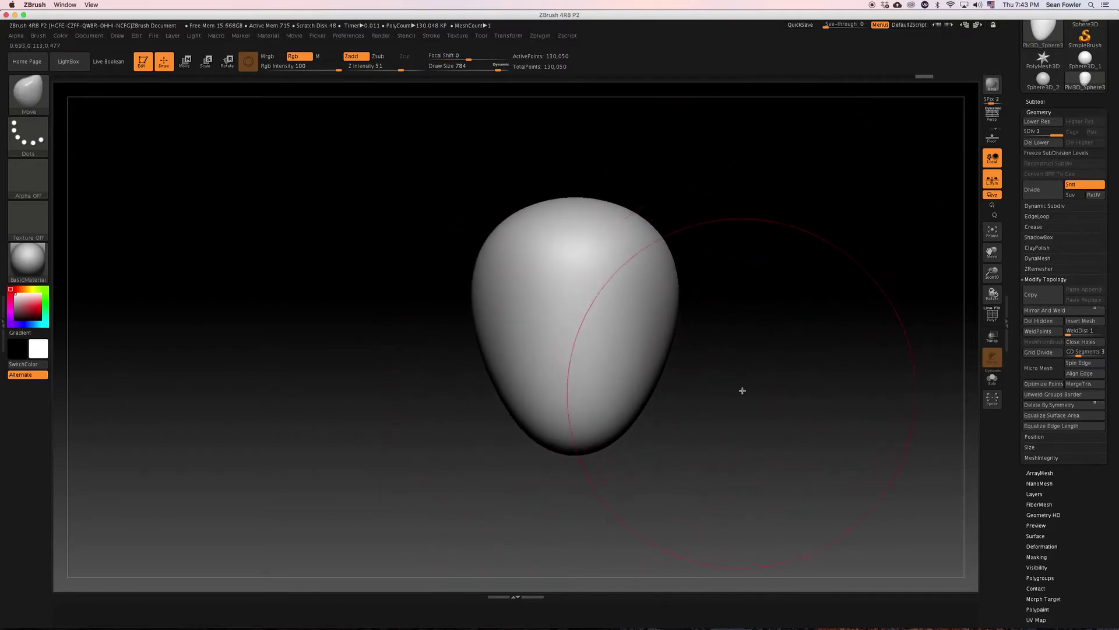
pyautogui.keyDown('alt'); pyautogui.moveTo(748, 438); pyautogui.dragTo(744, 332); pyautogui.keyUp('alt')
pyautogui.moveTo(751, 409); pyautogui.dragTo(718, 421)
pyautogui.keyDown('alt'); pyautogui.moveTo(500, 422); pyautogui.dragTo(477, 359); pyautogui.keyUp('alt')
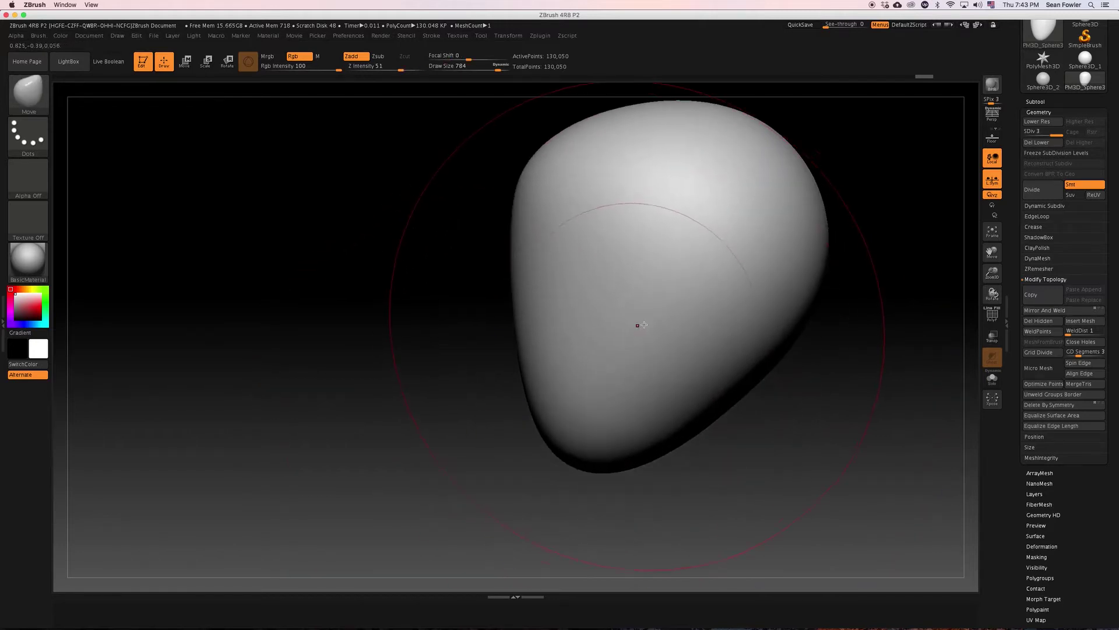
# - Shrink the brush Draw Size to 158 from the spacebar palette
pyautogui.press('space')
pyautogui.moveTo(643, 332); pyautogui.dragTo(611, 332)
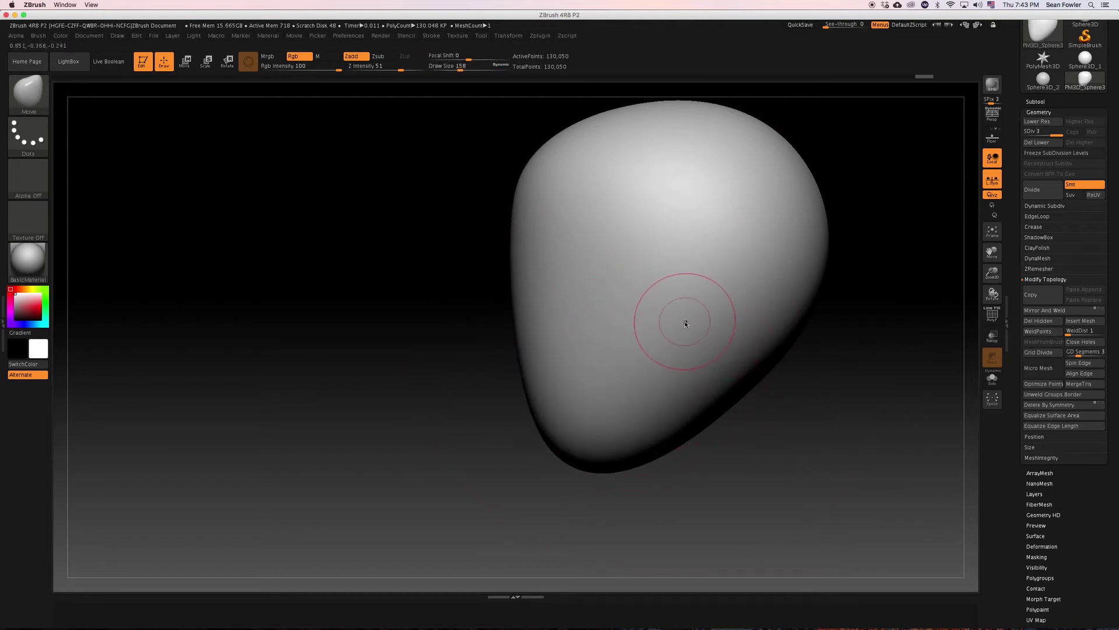
pyautogui.press('ctrl')
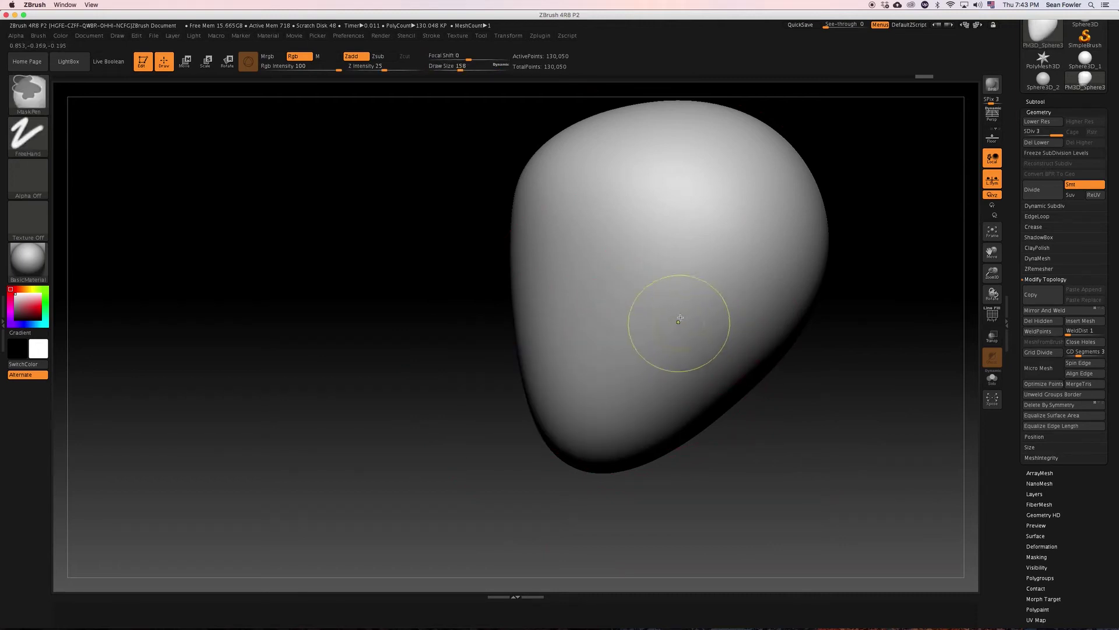
# - Paint a broad oval MaskPen mask over the head's lower side, widening its right, upper-left and left edges
pyautogui.moveTo(675, 320)
pyautogui.keyDown('ctrl'); pyautogui.mouseDown()
pyautogui.moveTo(670, 375)
pyautogui.moveTo(733, 310)
pyautogui.moveTo(662, 338)
pyautogui.moveTo(665, 365)
pyautogui.moveTo(687, 375)
pyautogui.moveTo(673, 366)
pyautogui.moveTo(655, 395)
pyautogui.moveTo(729, 287)
pyautogui.moveTo(641, 369)
pyautogui.moveTo(655, 360)
pyautogui.mouseUp(); pyautogui.keyUp('ctrl')
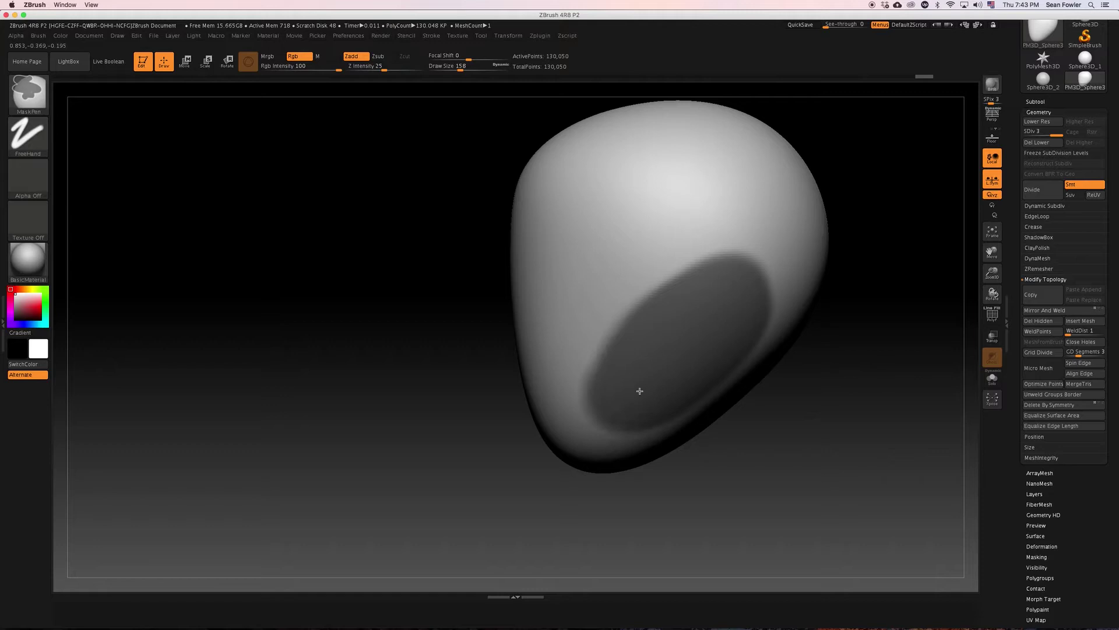
pyautogui.keyDown('ctrl'); pyautogui.moveTo(731, 333); pyautogui.dragTo(709, 344); pyautogui.keyUp('ctrl')
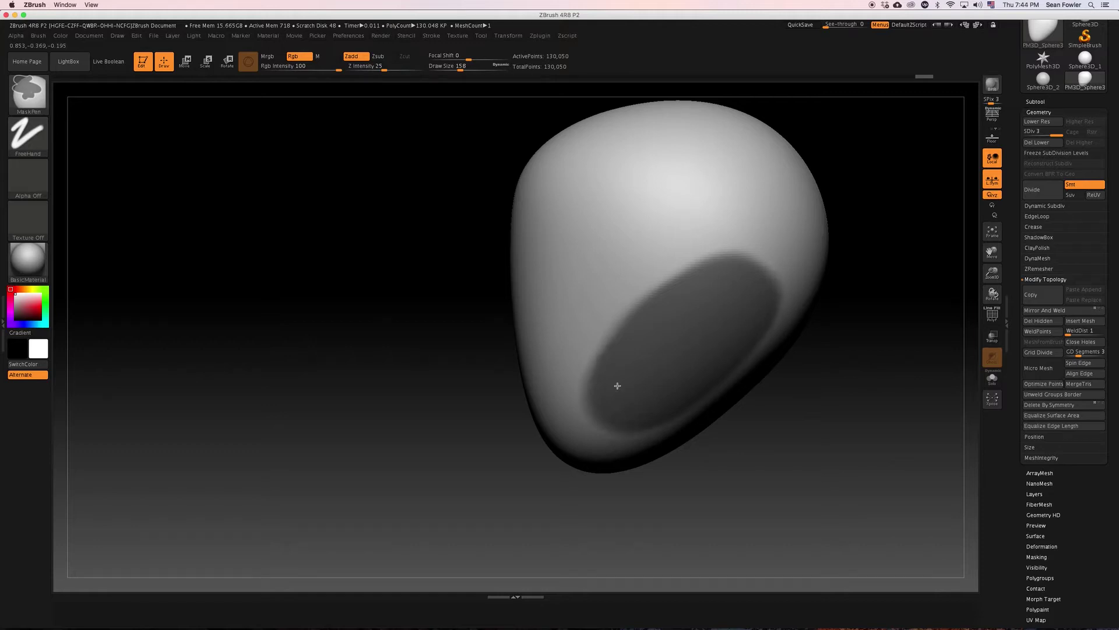
pyautogui.moveTo(618, 385)
pyautogui.keyDown('ctrl'); pyautogui.mouseDown()
pyautogui.moveTo(744, 265)
pyautogui.moveTo(734, 325)
pyautogui.moveTo(670, 412)
pyautogui.moveTo(622, 419)
pyautogui.moveTo(614, 393)
pyautogui.mouseUp(); pyautogui.keyUp('ctrl')
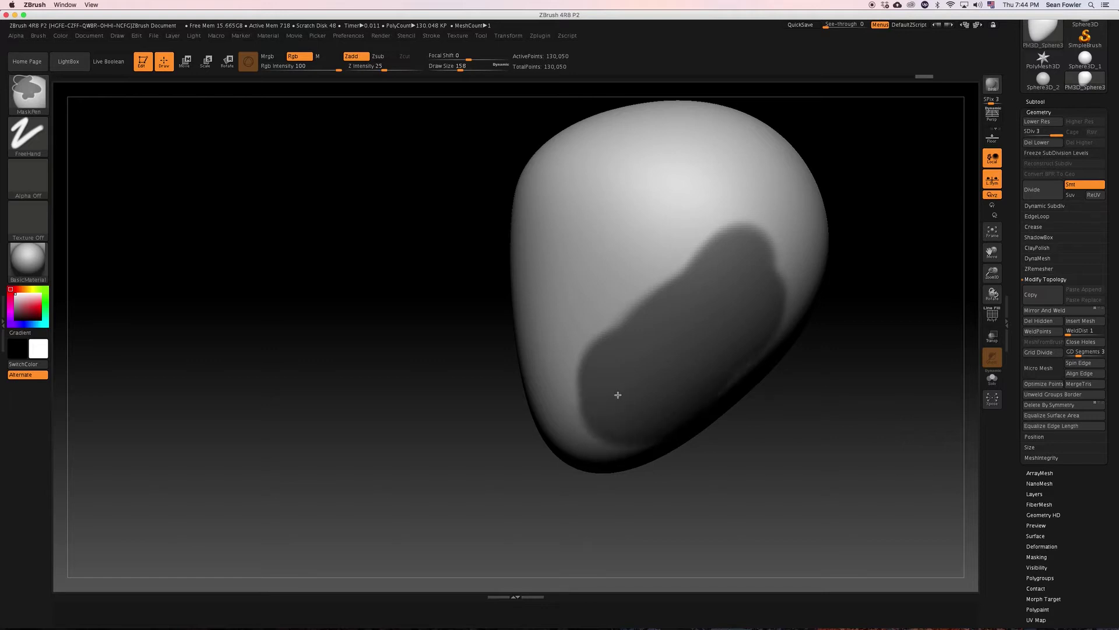
pyautogui.moveTo(384, 404)
pyautogui.mouseDown()
pyautogui.moveTo(367, 462)
pyautogui.moveTo(375, 430)
pyautogui.moveTo(326, 414)
pyautogui.moveTo(345, 417)
pyautogui.moveTo(352, 438)
pyautogui.moveTo(351, 426)
pyautogui.mouseUp()
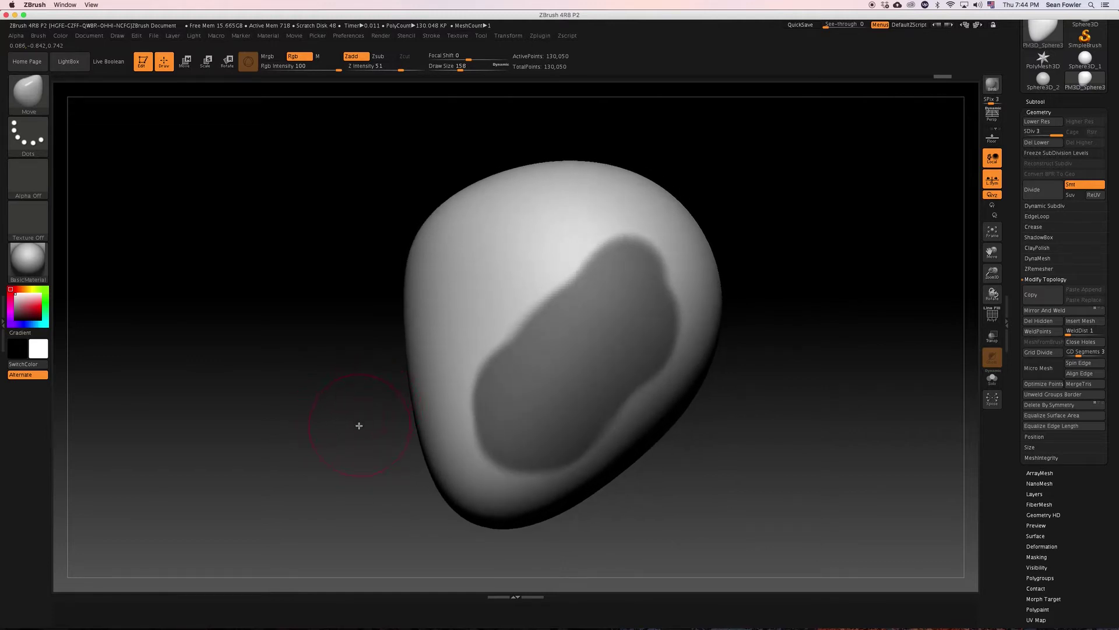
pyautogui.keyDown('ctrl'); pyautogui.moveTo(509, 396); pyautogui.dragTo(520, 410); pyautogui.keyUp('ctrl')
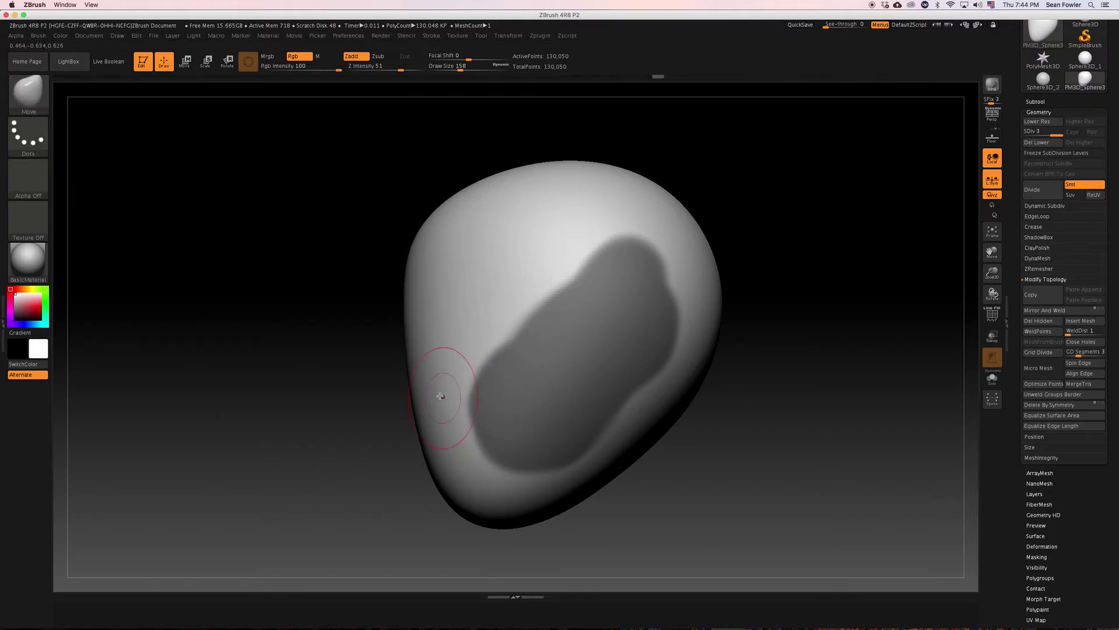
pyautogui.press('ctrl')
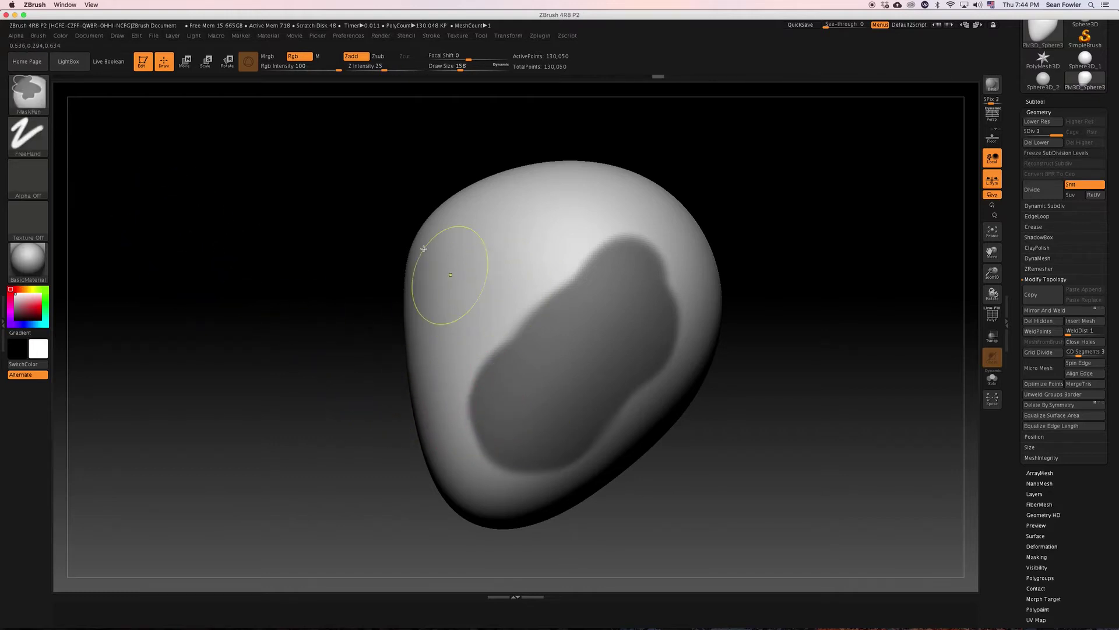
pyautogui.click(28, 140)
pyautogui.press('ctrl')
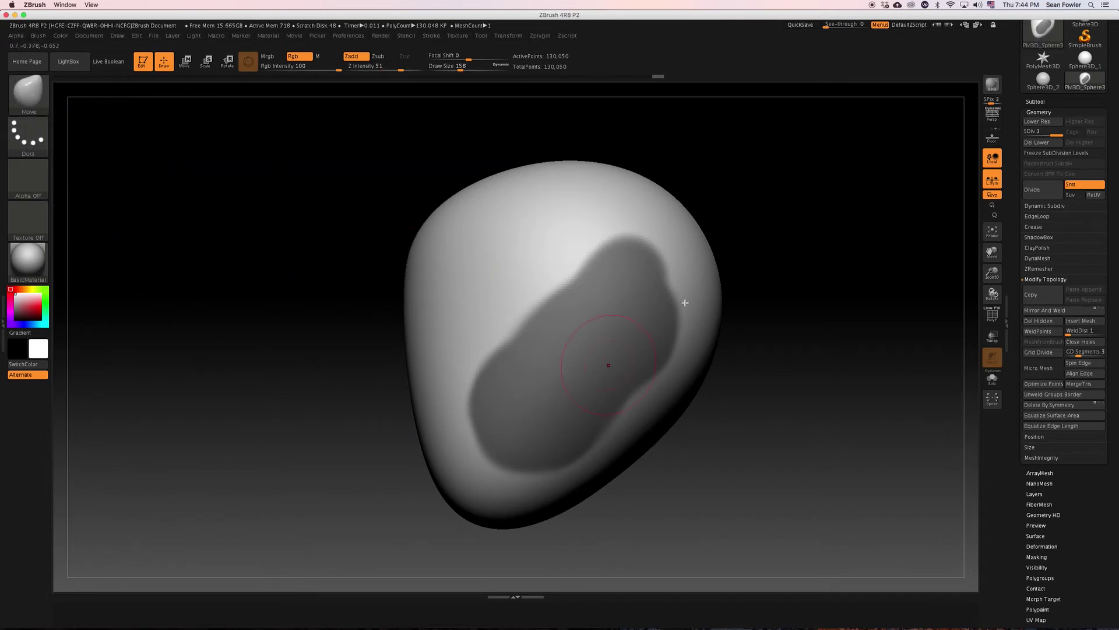
pyautogui.press('ctrl')
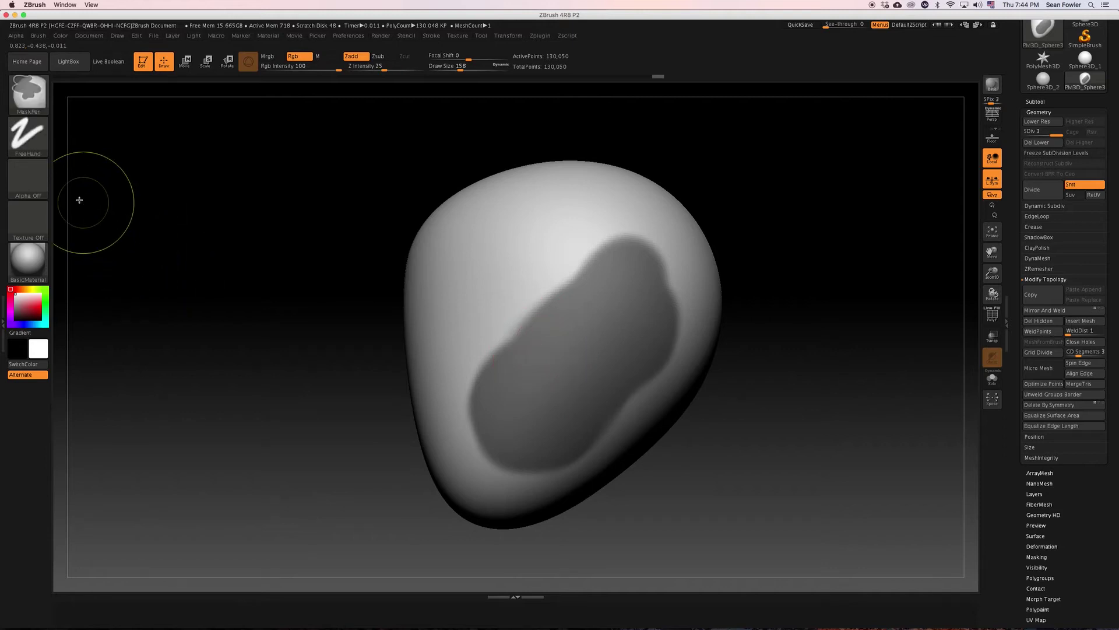
# - Switch the MaskPen stroke type from FreeHand to Curve
pyautogui.click(29, 137)
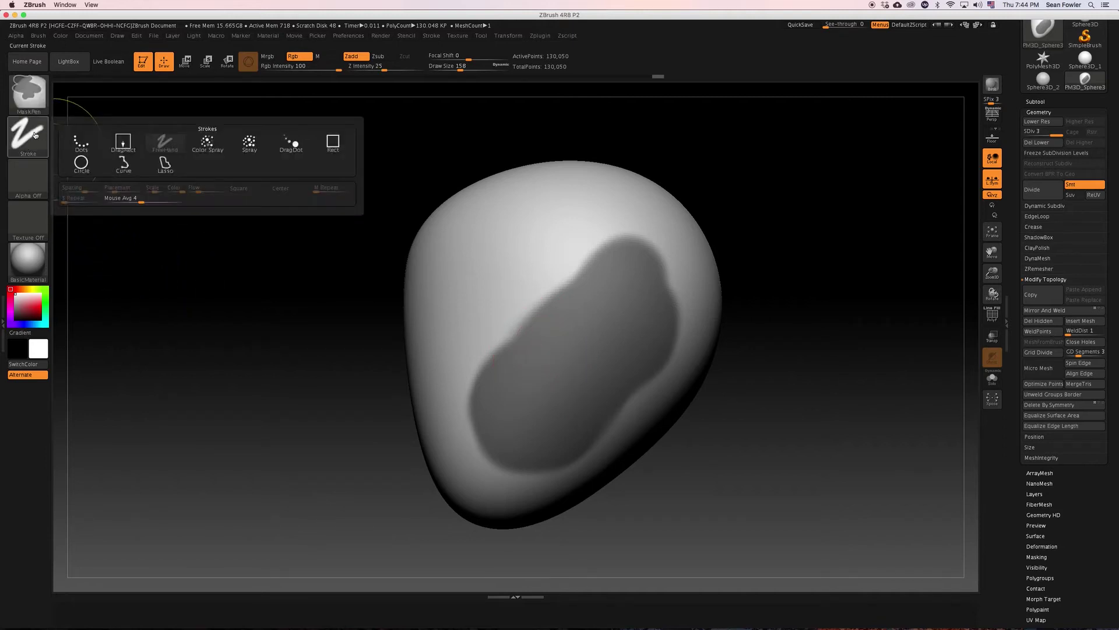
pyautogui.moveTo(124, 170)
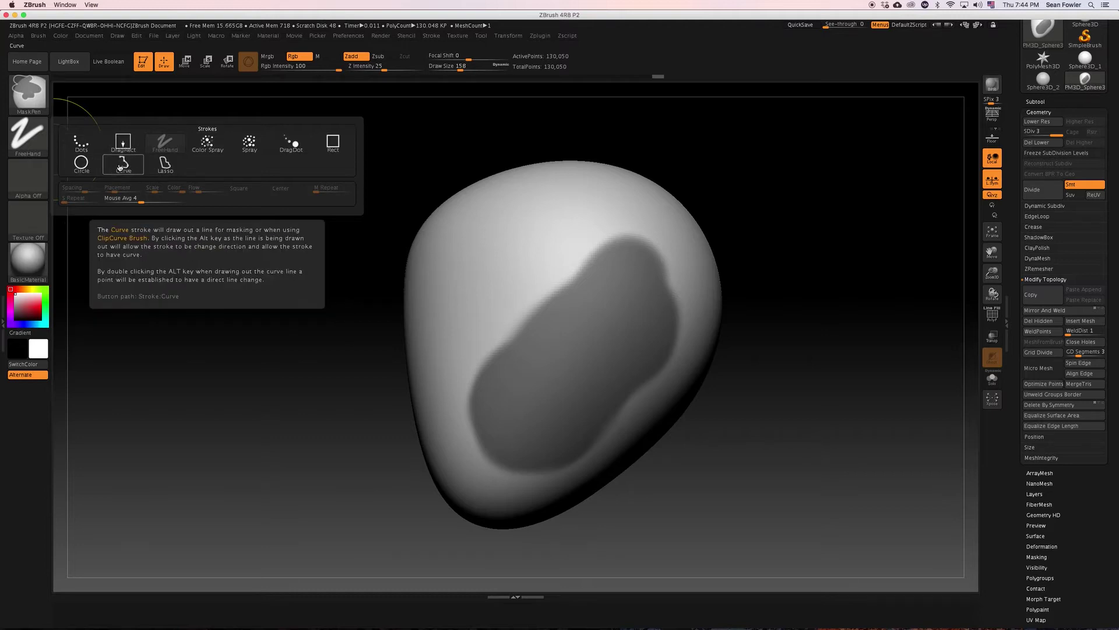
pyautogui.moveTo(168, 140)
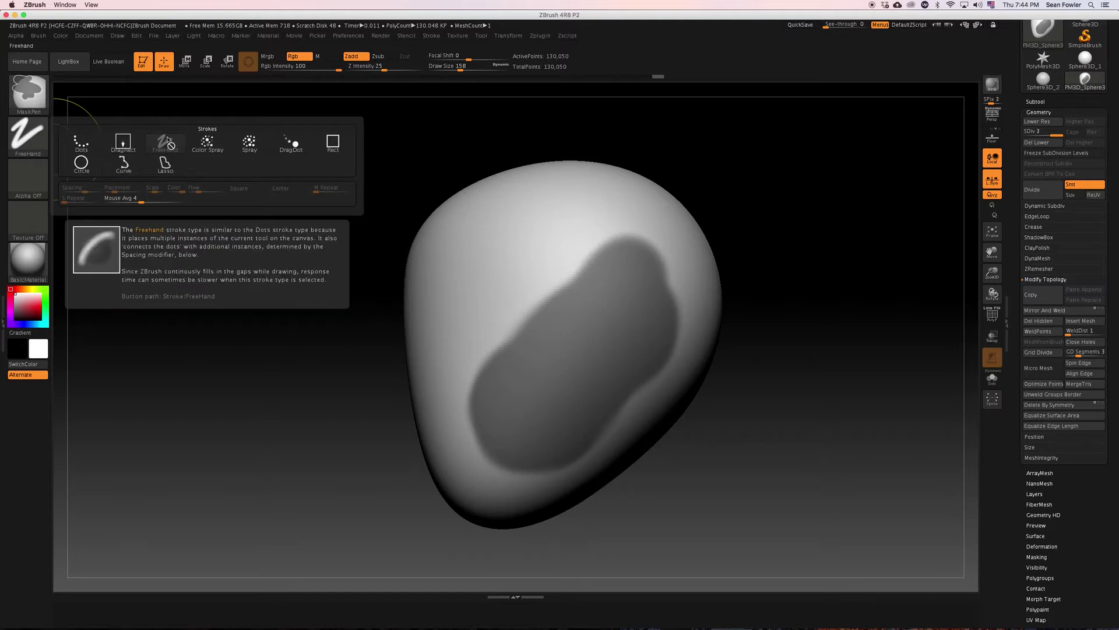
pyautogui.click(124, 166)
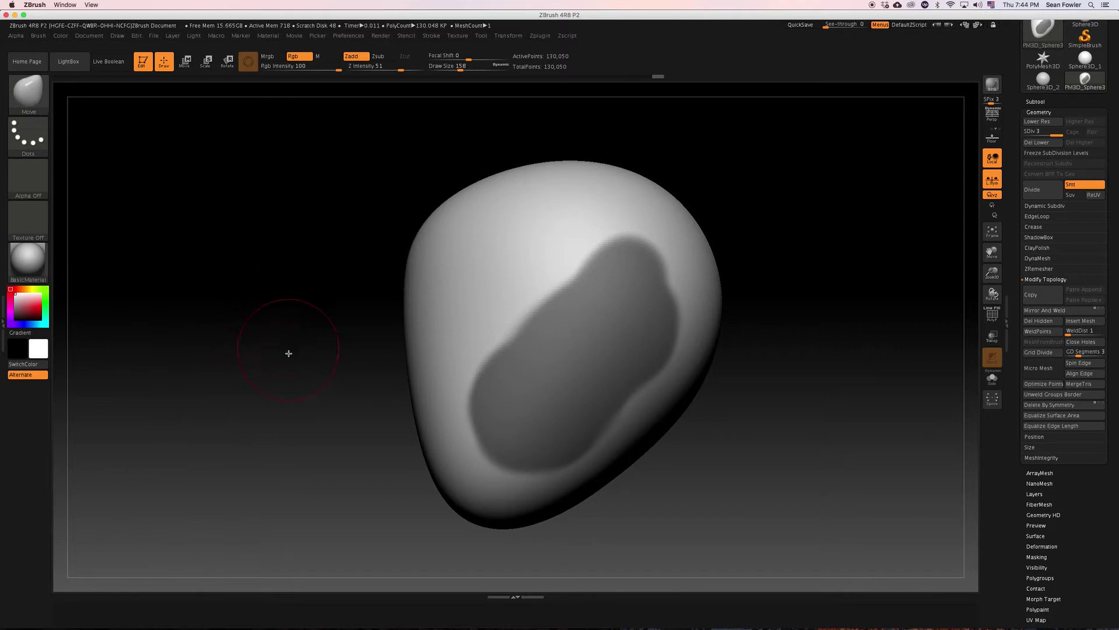
pyautogui.moveTo(289, 353)
pyautogui.mouseDown()
pyautogui.moveTo(247, 358)
pyautogui.moveTo(282, 380)
pyautogui.moveTo(315, 435)
pyautogui.moveTo(342, 439)
pyautogui.mouseUp()
# - Draw a Curve mask line across the patch to trim away its upper-left side into a crisp band
pyautogui.press('ctrl')
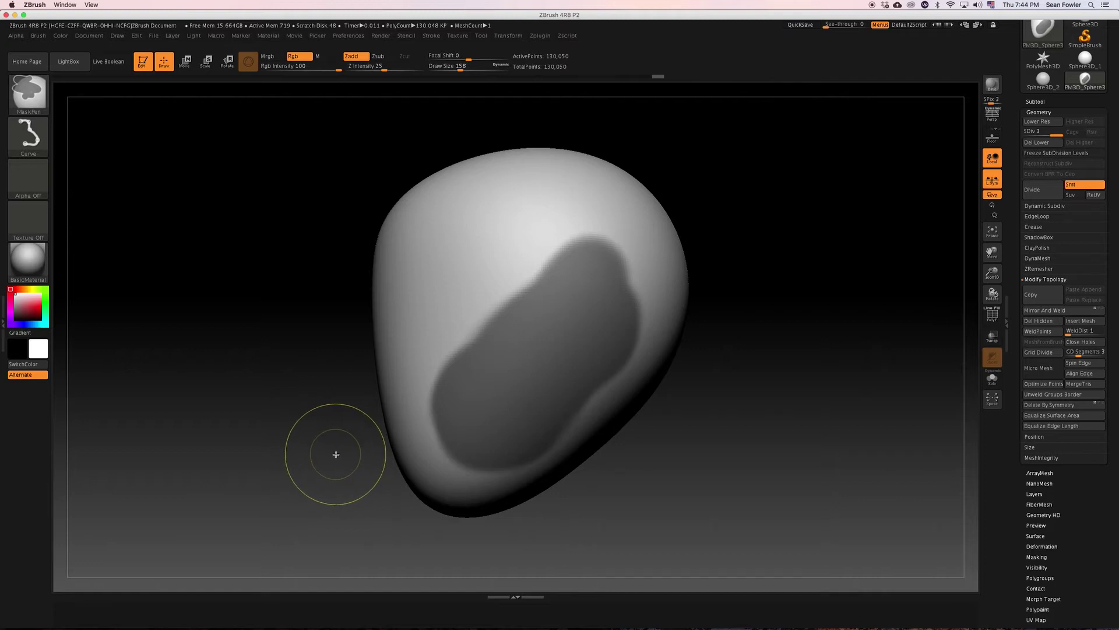
pyautogui.keyDown('ctrl'); pyautogui.moveTo(334, 450); pyautogui.dragTo(519, 330); pyautogui.keyUp('ctrl')
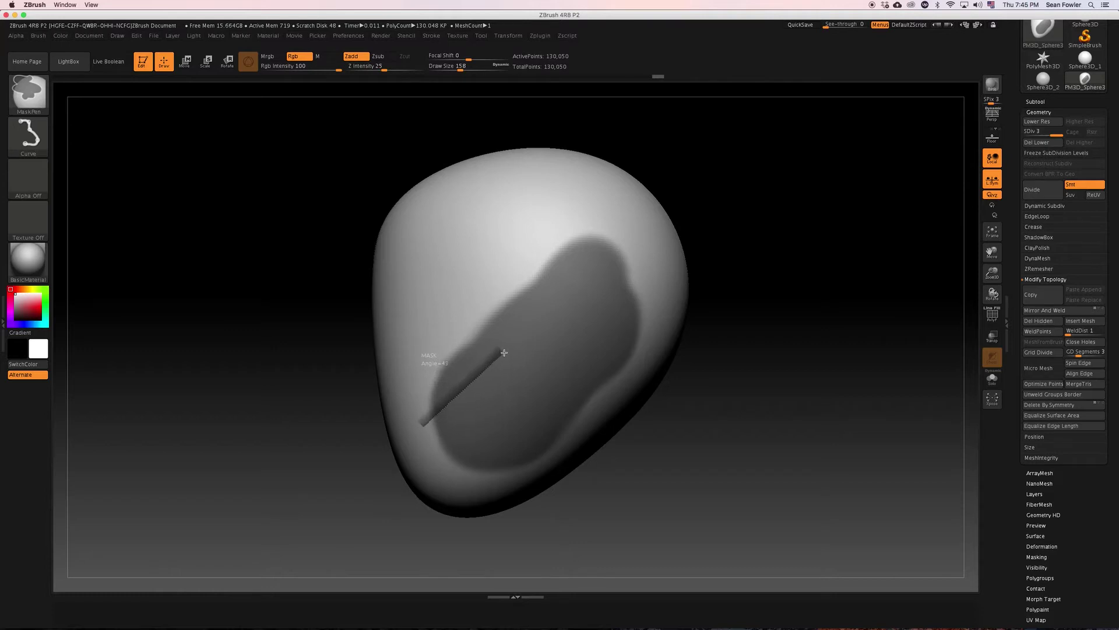
pyautogui.keyDown('ctrl'); pyautogui.moveTo(504, 353); pyautogui.dragTo(526, 337); pyautogui.keyUp('ctrl')
pyautogui.keyDown('ctrl'); pyautogui.keyDown('alt'); pyautogui.keyDown('shift'); pyautogui.moveTo(527, 335); pyautogui.dragTo(600, 177); pyautogui.keyUp('shift'); pyautogui.keyUp('alt'); pyautogui.keyUp('ctrl')
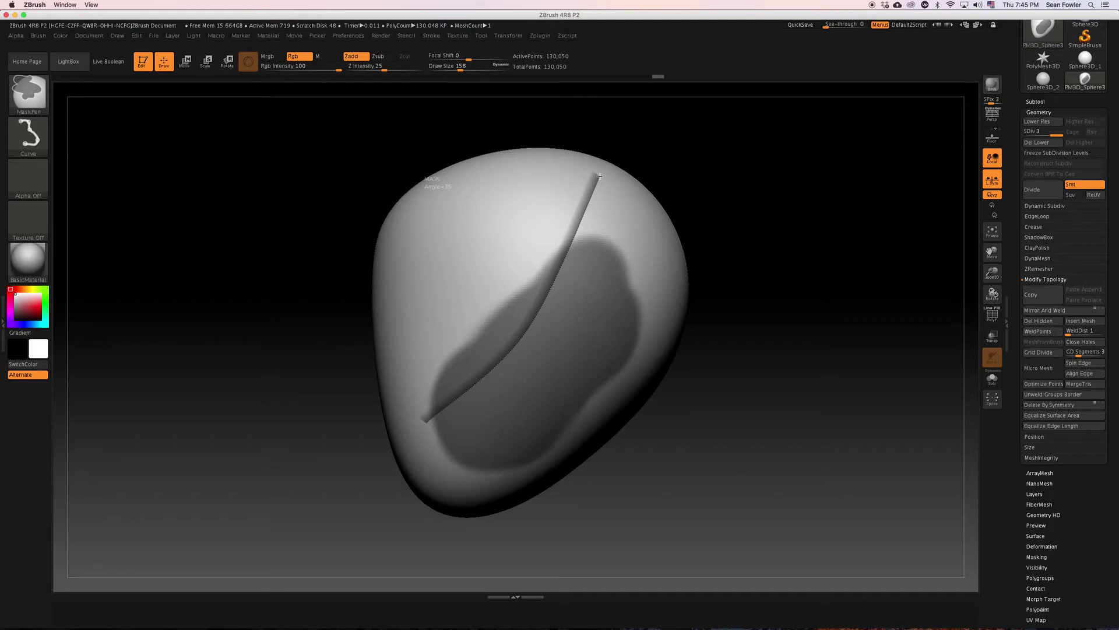
pyautogui.keyDown('ctrl'); pyautogui.moveTo(600, 176); pyautogui.dragTo(599, 177); pyautogui.keyUp('ctrl')
pyautogui.keyDown('ctrl'); pyautogui.keyDown('alt'); pyautogui.moveTo(600, 176); pyautogui.dragTo(601, 163); pyautogui.keyUp('alt'); pyautogui.keyUp('ctrl')
pyautogui.moveTo(772, 283)
pyautogui.mouseDown()
pyautogui.moveTo(790, 305)
pyautogui.moveTo(772, 290)
pyautogui.moveTo(744, 295)
pyautogui.moveTo(367, 425)
pyautogui.mouseUp()
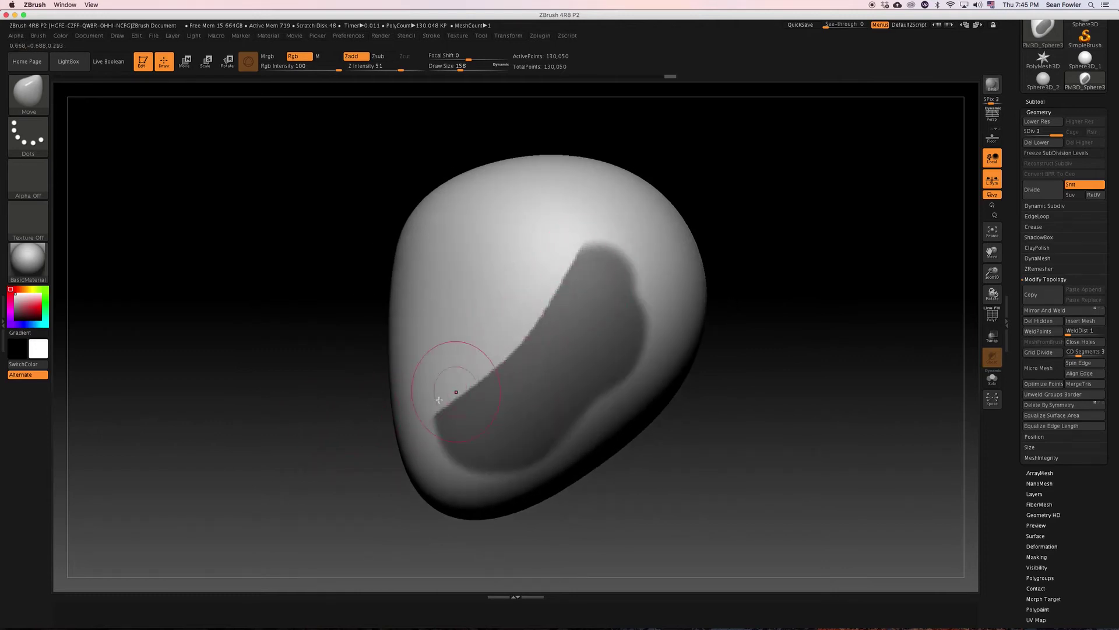
# - Orbit to the mask's far end, trim its right side with a Curve line, then return MaskPen to FreeHand
pyautogui.moveTo(387, 394); pyautogui.dragTo(350, 423)
pyautogui.moveTo(781, 300); pyautogui.dragTo(583, 350)
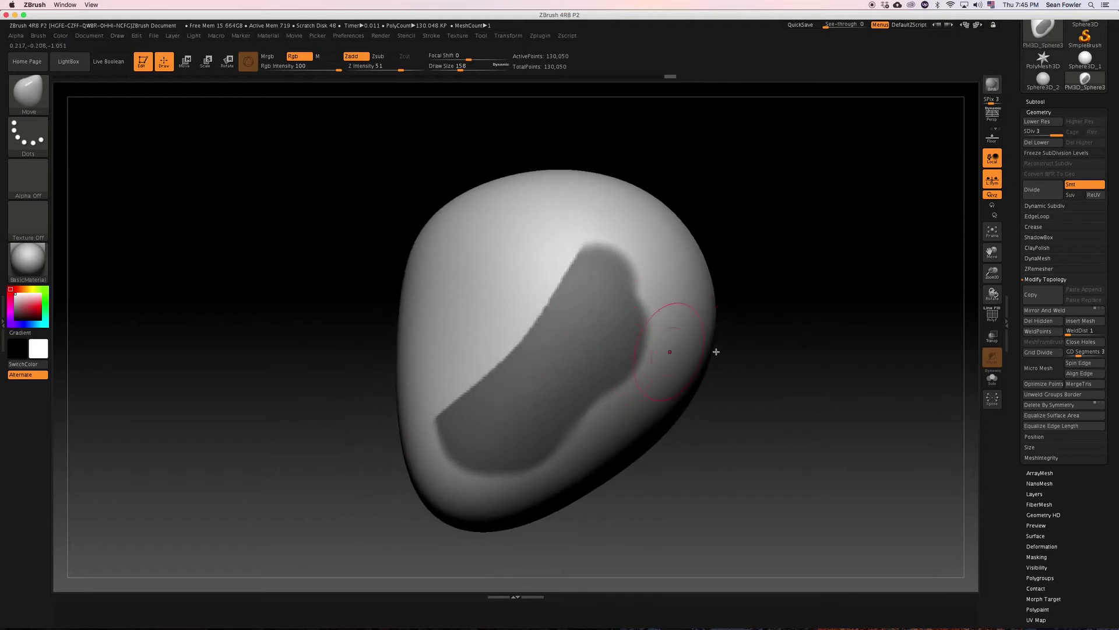
pyautogui.moveTo(716, 351); pyautogui.dragTo(770, 367)
pyautogui.moveTo(788, 291); pyautogui.dragTo(786, 340)
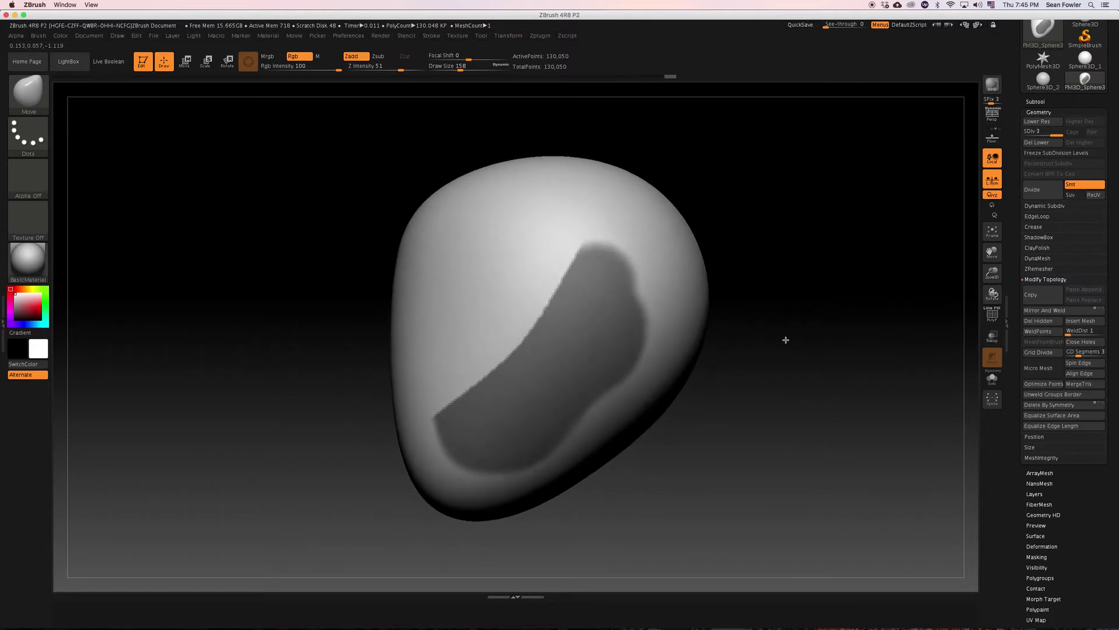
pyautogui.moveTo(450, 175)
pyautogui.keyDown('ctrl'); pyautogui.mouseDown()
pyautogui.moveTo(553, 224)
pyautogui.moveTo(708, 338)
pyautogui.moveTo(708, 295)
pyautogui.moveTo(624, 295)
pyautogui.moveTo(615, 283)
pyautogui.moveTo(669, 470)
pyautogui.mouseUp(); pyautogui.keyUp('ctrl')
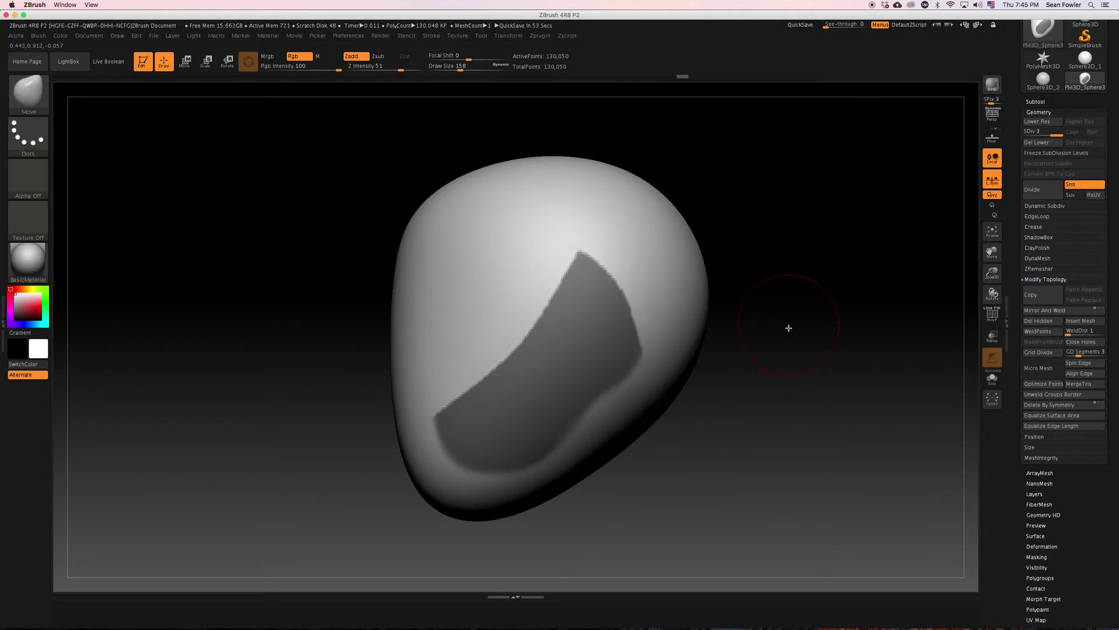
pyautogui.moveTo(789, 327)
pyautogui.mouseDown()
pyautogui.moveTo(800, 340)
pyautogui.moveTo(739, 340)
pyautogui.mouseUp()
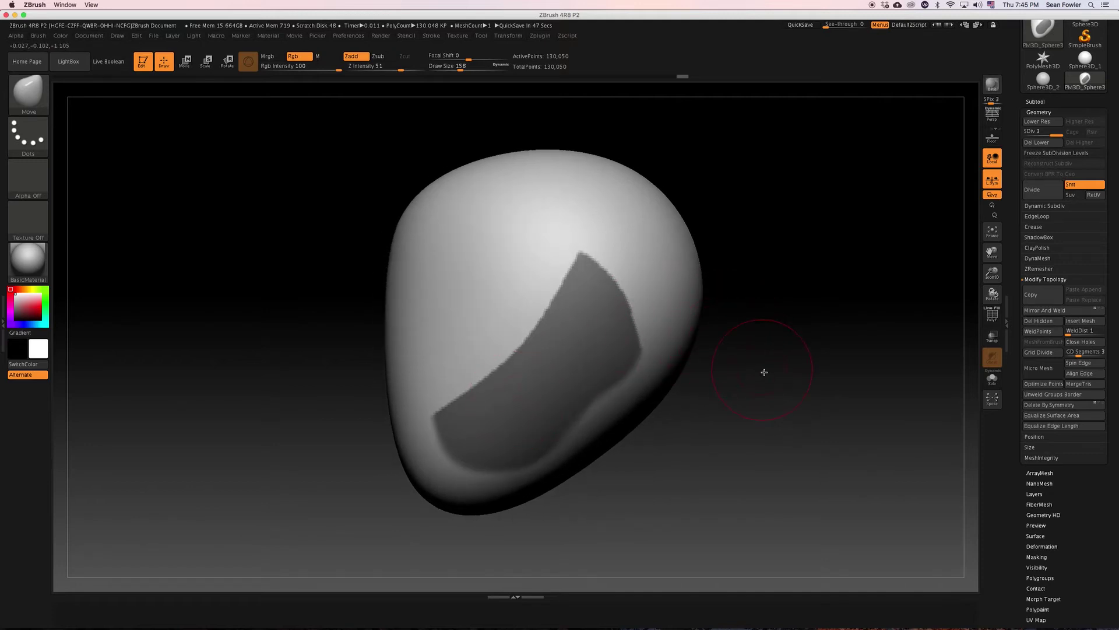
pyautogui.moveTo(764, 372); pyautogui.dragTo(642, 326)
pyautogui.press('ctrl')
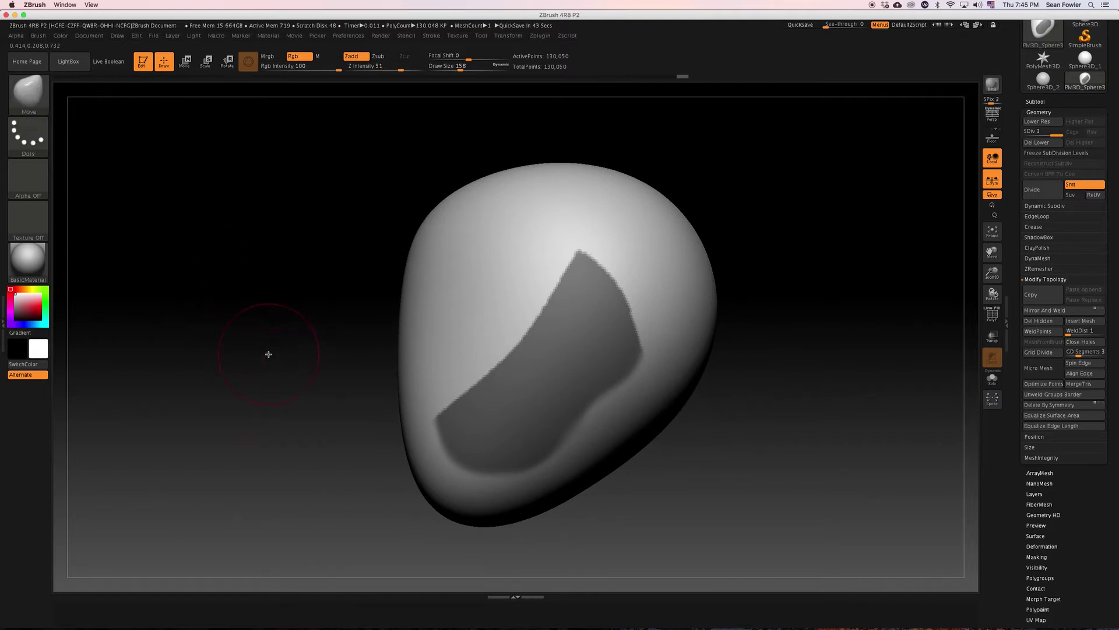
pyautogui.keyDown('ctrl'); pyautogui.click(28, 137); pyautogui.keyUp('ctrl')
# - Fill the mask's ragged gaps with FreeHand mask strokes, then return to Curve strokes
pyautogui.keyDown('ctrl'); pyautogui.click(165, 144); pyautogui.keyUp('ctrl')
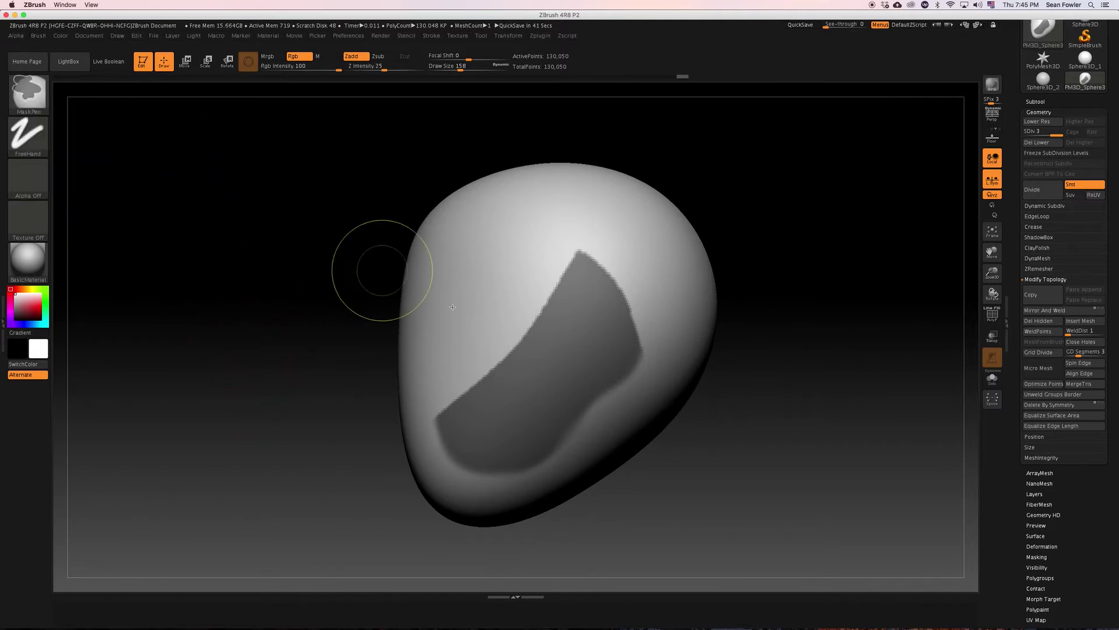
pyautogui.moveTo(595, 369)
pyautogui.keyDown('ctrl'); pyautogui.mouseDown()
pyautogui.moveTo(555, 414)
pyautogui.moveTo(585, 381)
pyautogui.mouseUp(); pyautogui.keyUp('ctrl')
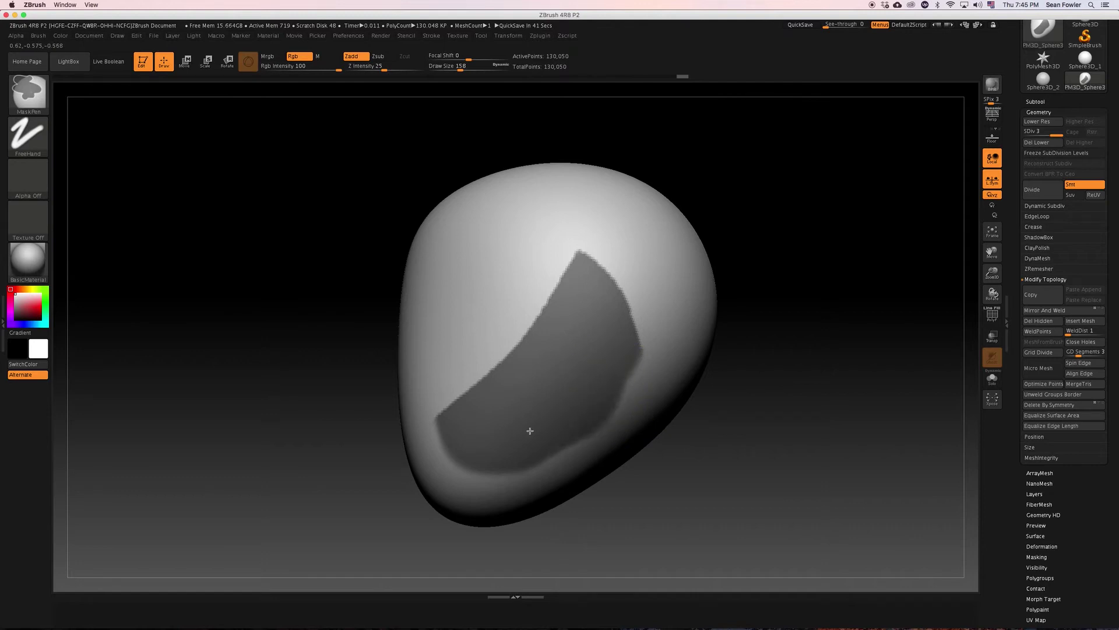
pyautogui.moveTo(529, 431)
pyautogui.keyDown('ctrl'); pyautogui.mouseDown()
pyautogui.moveTo(557, 422)
pyautogui.moveTo(589, 375)
pyautogui.mouseUp(); pyautogui.keyUp('ctrl')
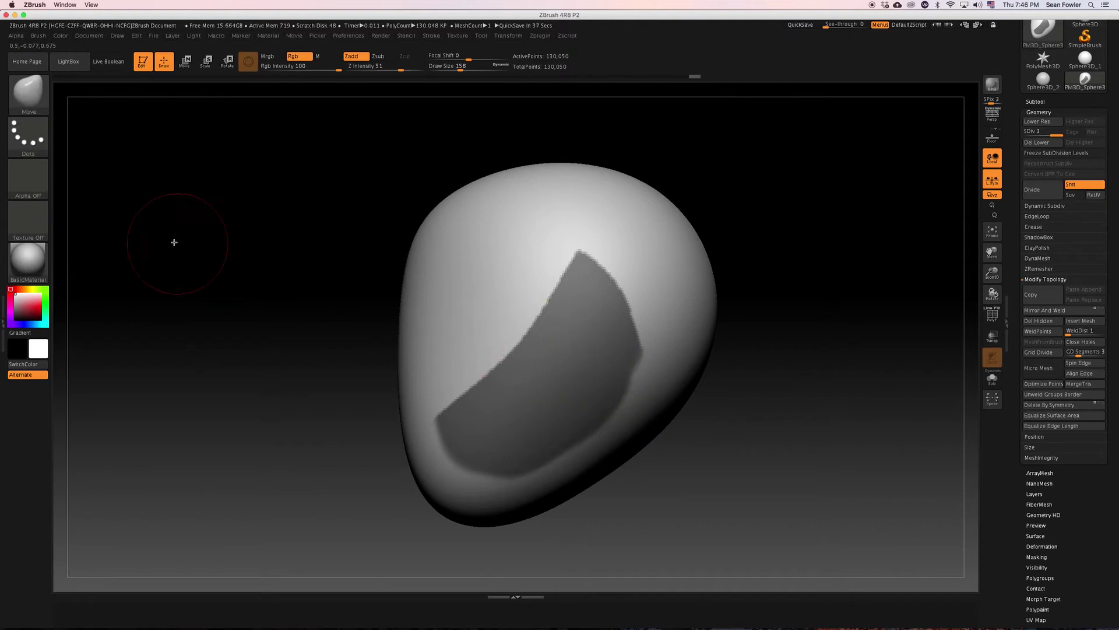
pyautogui.keyDown('ctrl'); pyautogui.click(28, 137); pyautogui.keyUp('ctrl')
pyautogui.keyDown('ctrl'); pyautogui.click(126, 170); pyautogui.keyUp('ctrl')
# - Cut the mask's lower edge straight with a Ctrl-dragged curve line stretched past the head
pyautogui.moveTo(267, 383)
pyautogui.keyDown('alt'); pyautogui.mouseDown()
pyautogui.moveTo(241, 368)
pyautogui.moveTo(274, 394)
pyautogui.mouseUp(); pyautogui.keyUp('alt')
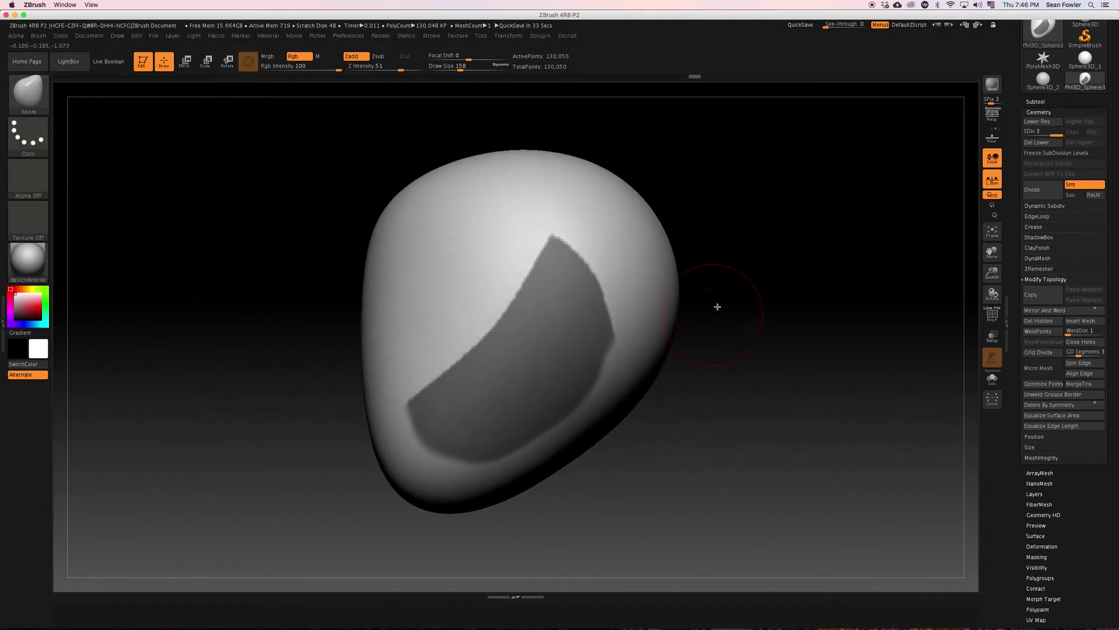
pyautogui.press('ctrl')
pyautogui.moveTo(705, 295)
pyautogui.keyDown('ctrl'); pyautogui.mouseDown()
pyautogui.moveTo(503, 432)
pyautogui.moveTo(385, 418)
pyautogui.moveTo(517, 422)
pyautogui.moveTo(467, 432)
pyautogui.moveTo(379, 375)
pyautogui.moveTo(573, 436)
pyautogui.moveTo(482, 315)
pyautogui.moveTo(463, 439)
pyautogui.moveTo(536, 403)
pyautogui.mouseUp(); pyautogui.keyUp('ctrl')
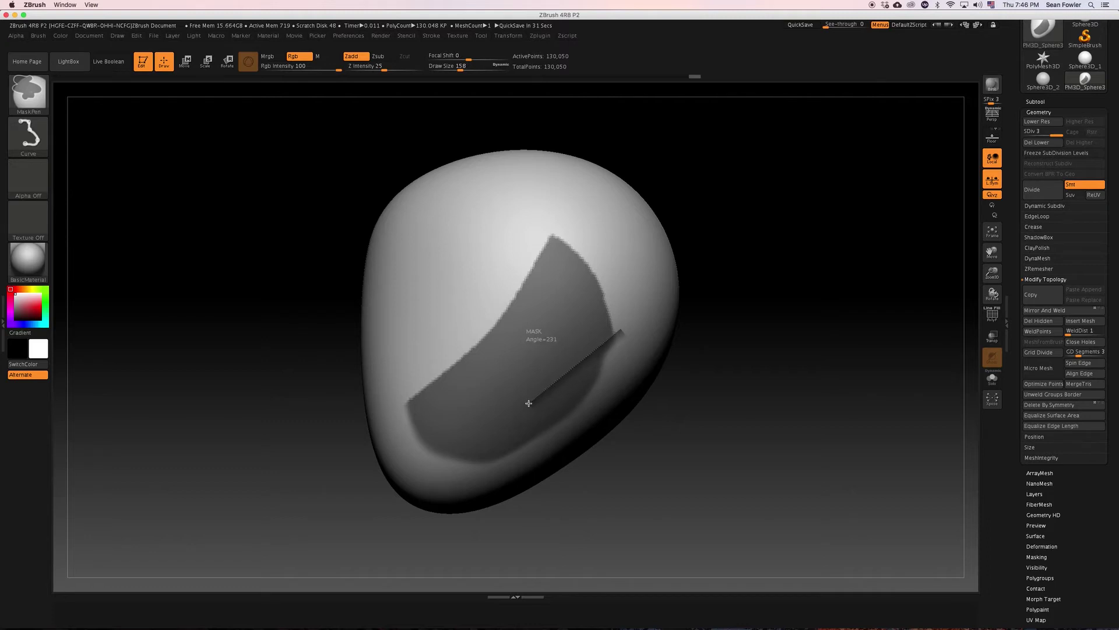
pyautogui.moveTo(528, 403)
pyautogui.keyDown('ctrl'); pyautogui.mouseDown()
pyautogui.moveTo(514, 407)
pyautogui.moveTo(540, 396)
pyautogui.mouseUp(); pyautogui.keyUp('ctrl')
pyautogui.keyDown('ctrl'); pyautogui.moveTo(540, 397); pyautogui.dragTo(541, 400); pyautogui.keyUp('ctrl')
pyautogui.keyDown('ctrl'); pyautogui.moveTo(541, 403); pyautogui.dragTo(292, 512); pyautogui.keyUp('ctrl')
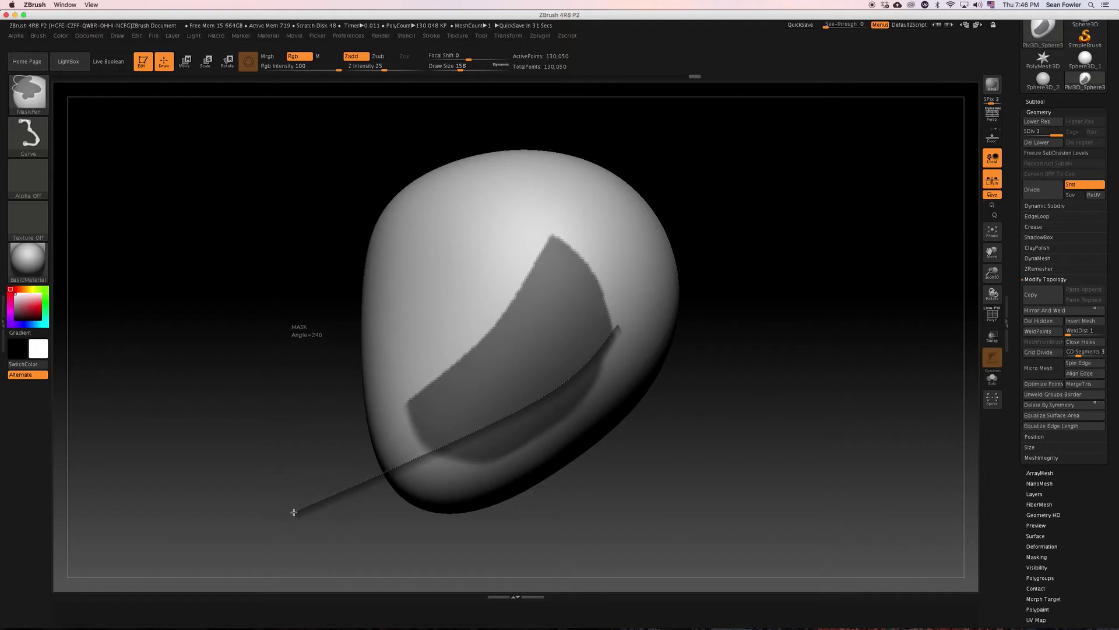
pyautogui.keyDown('ctrl'); pyautogui.moveTo(298, 507); pyautogui.dragTo(301, 509); pyautogui.keyUp('ctrl')
pyautogui.keyDown('ctrl'); pyautogui.moveTo(302, 510); pyautogui.dragTo(285, 516); pyautogui.keyUp('ctrl')
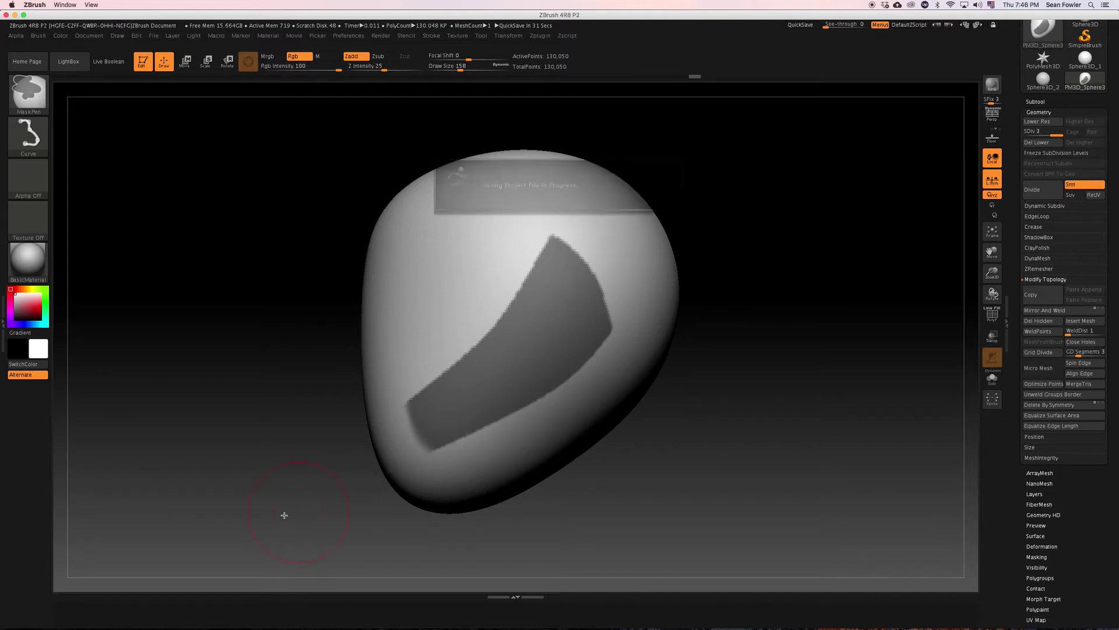
# - Draw another curve mask line across the panel and inspect the result
pyautogui.moveTo(346, 459); pyautogui.dragTo(489, 489)
pyautogui.moveTo(516, 525)
pyautogui.keyDown('ctrl'); pyautogui.mouseDown()
pyautogui.moveTo(408, 402)
pyautogui.moveTo(392, 324)
pyautogui.mouseUp(); pyautogui.keyUp('ctrl')
pyautogui.moveTo(289, 491)
pyautogui.mouseDown()
pyautogui.moveTo(567, 400)
pyautogui.moveTo(660, 412)
pyautogui.moveTo(712, 400)
pyautogui.moveTo(716, 377)
pyautogui.moveTo(722, 401)
pyautogui.mouseUp()
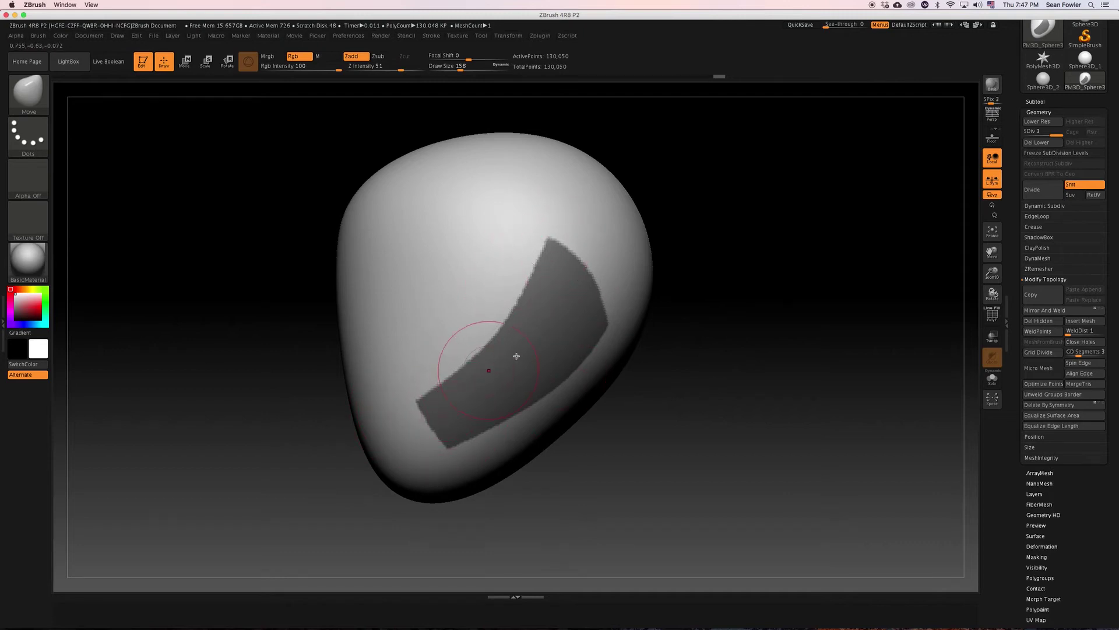
pyautogui.moveTo(762, 338)
pyautogui.mouseDown()
pyautogui.moveTo(767, 350)
pyautogui.moveTo(744, 343)
pyautogui.moveTo(709, 363)
pyautogui.mouseUp()
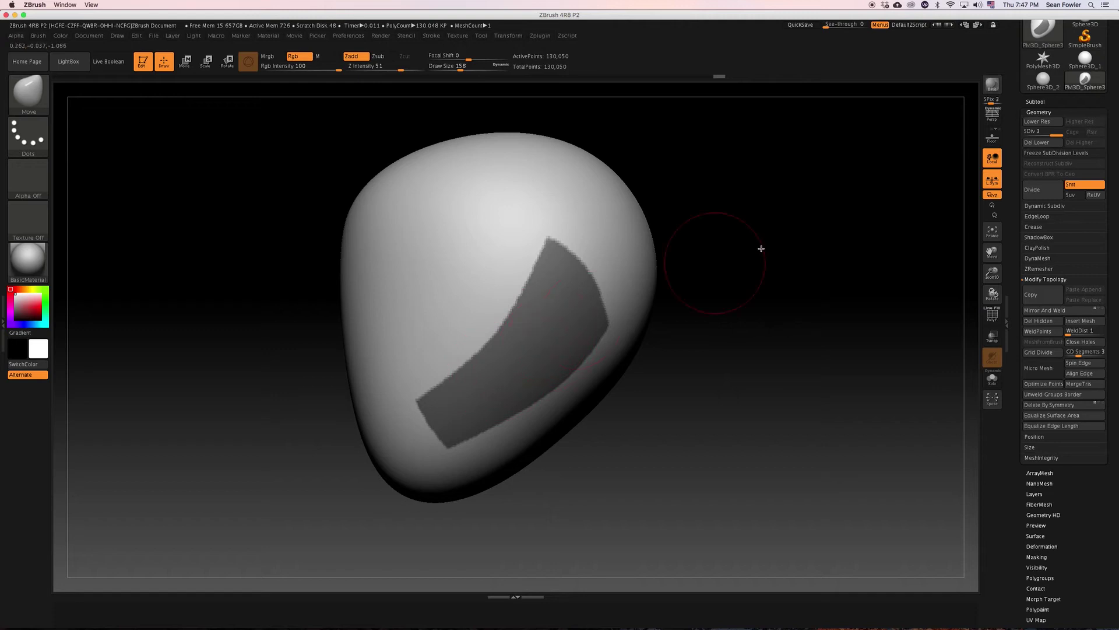
# - In Subtool settings, raise Thick slightly and extract a preview shell from the masked patch
pyautogui.click(1035, 103)
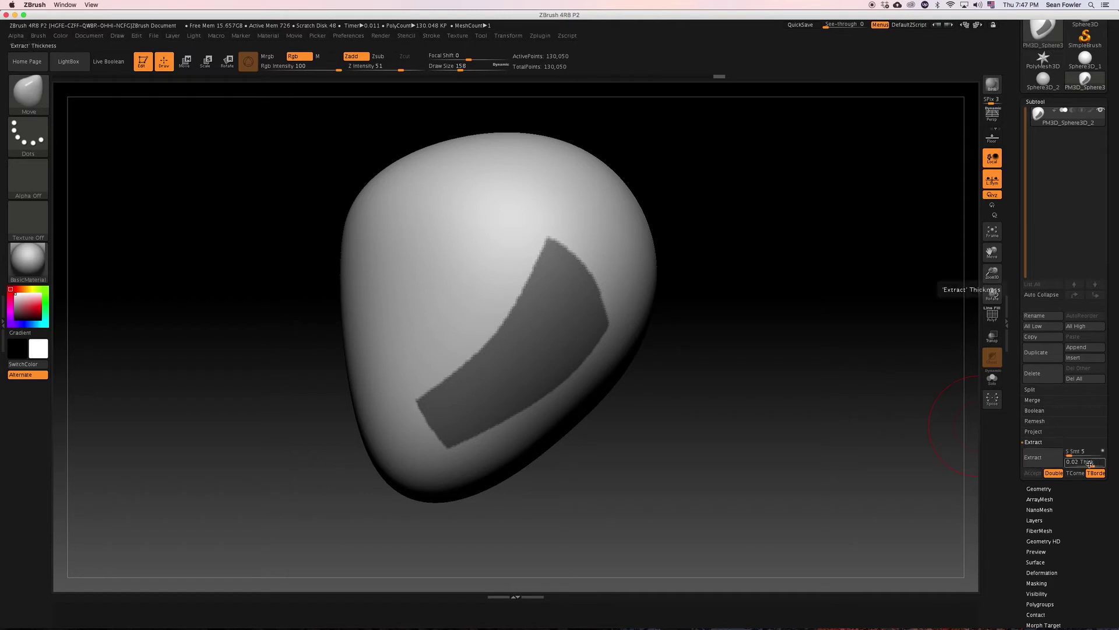
pyautogui.moveTo(1091, 465); pyautogui.dragTo(1094, 464)
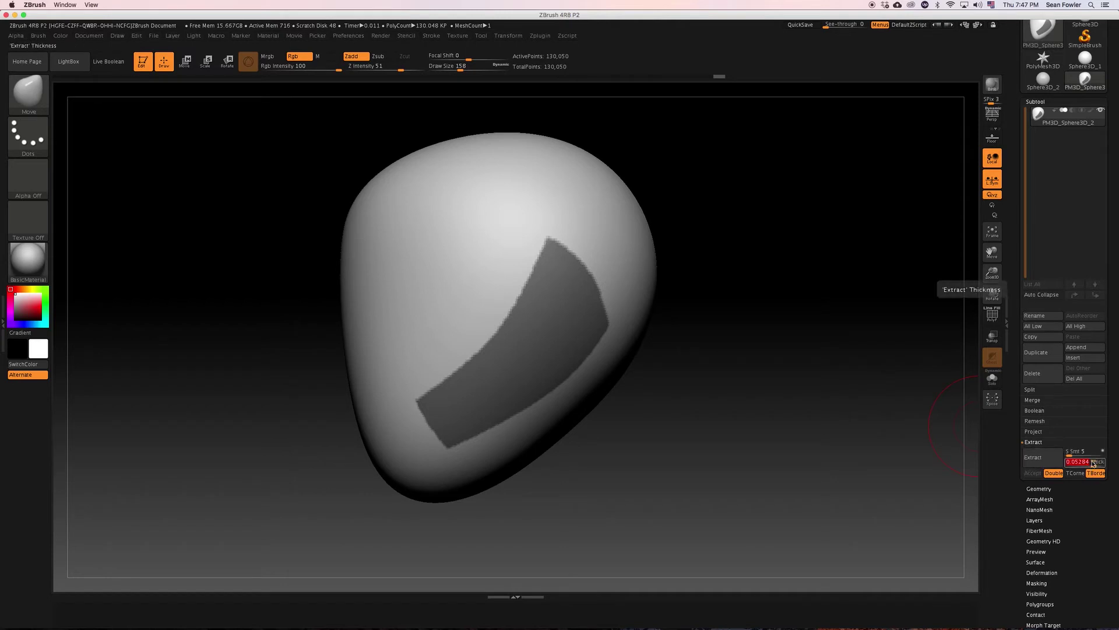
pyautogui.click(1051, 464)
pyautogui.moveTo(740, 380); pyautogui.dragTo(955, 467)
pyautogui.click(1040, 464)
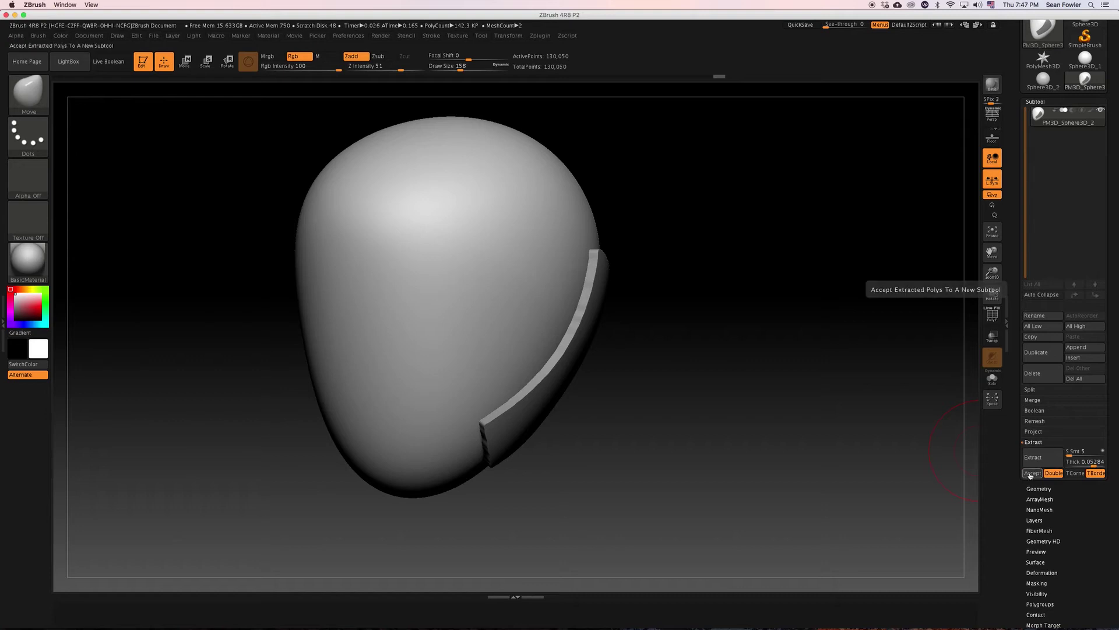
# - Set extraction Thick to 0.17183, rebuild the shell and accept it as Extract5
pyautogui.click(1100, 464)
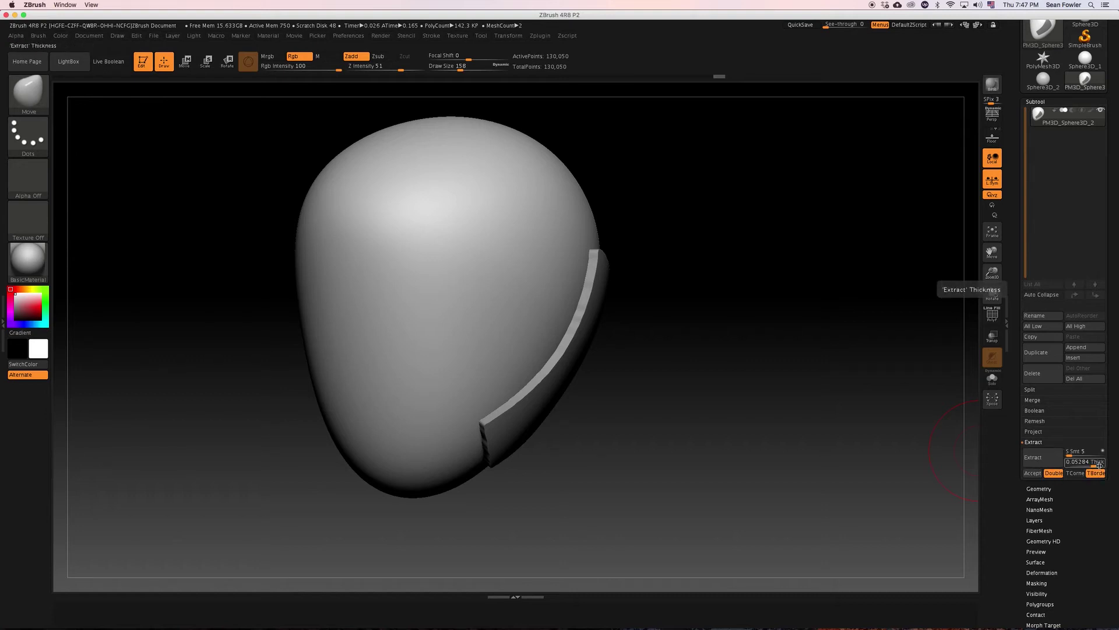
pyautogui.click(1095, 465)
pyautogui.moveTo(1096, 464); pyautogui.dragTo(1097, 464)
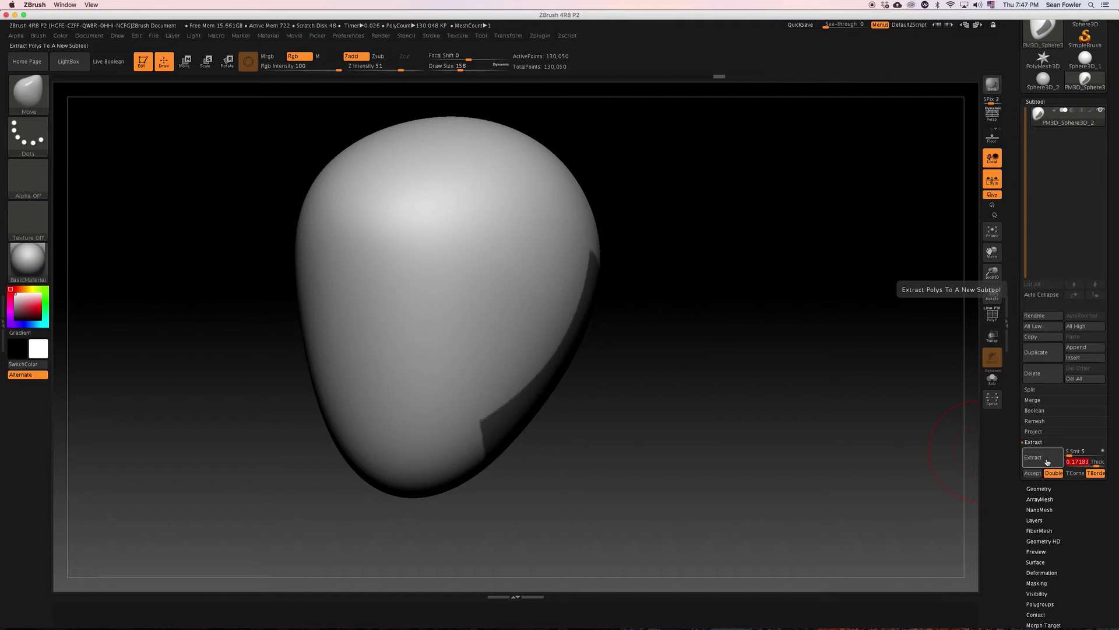
pyautogui.click(1046, 462)
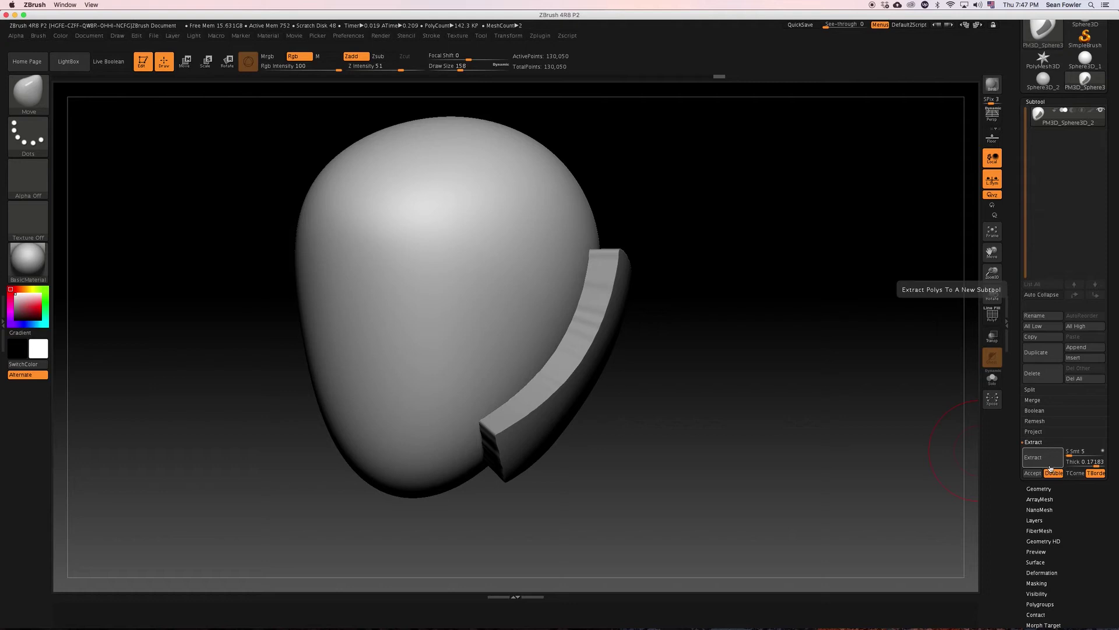
pyautogui.click(1032, 473)
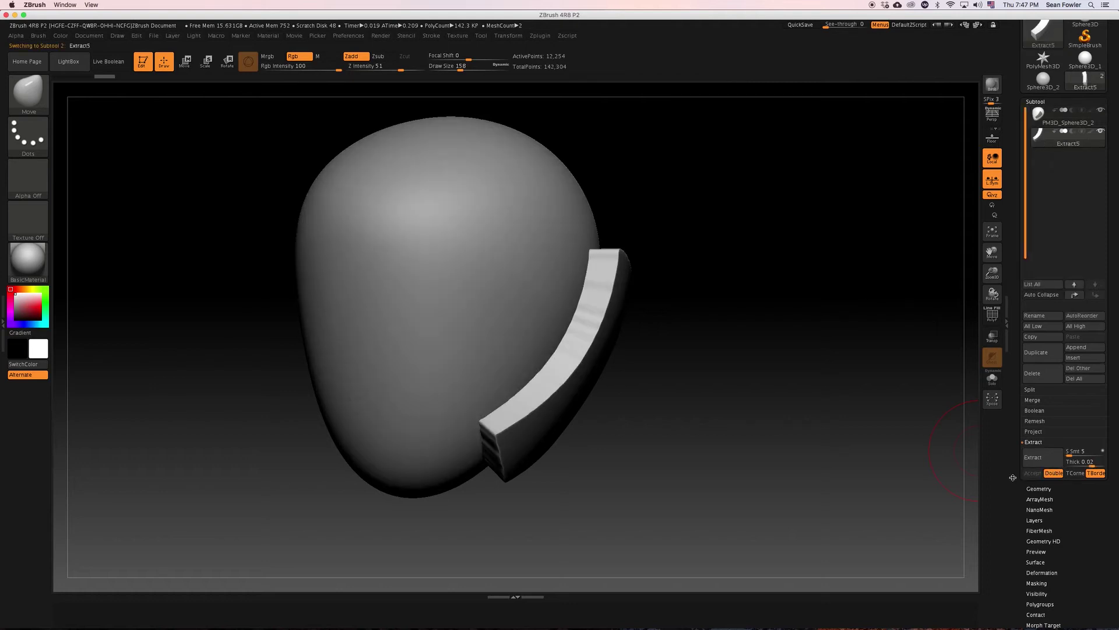
# - Ctrl-click the empty canvas to clear the mask from the head
pyautogui.moveTo(867, 393)
pyautogui.mouseDown()
pyautogui.moveTo(840, 374)
pyautogui.moveTo(762, 400)
pyautogui.moveTo(779, 455)
pyautogui.mouseUp()
pyautogui.press('ctrl')
pyautogui.keyDown('ctrl'); pyautogui.click(808, 390); pyautogui.keyUp('ctrl')
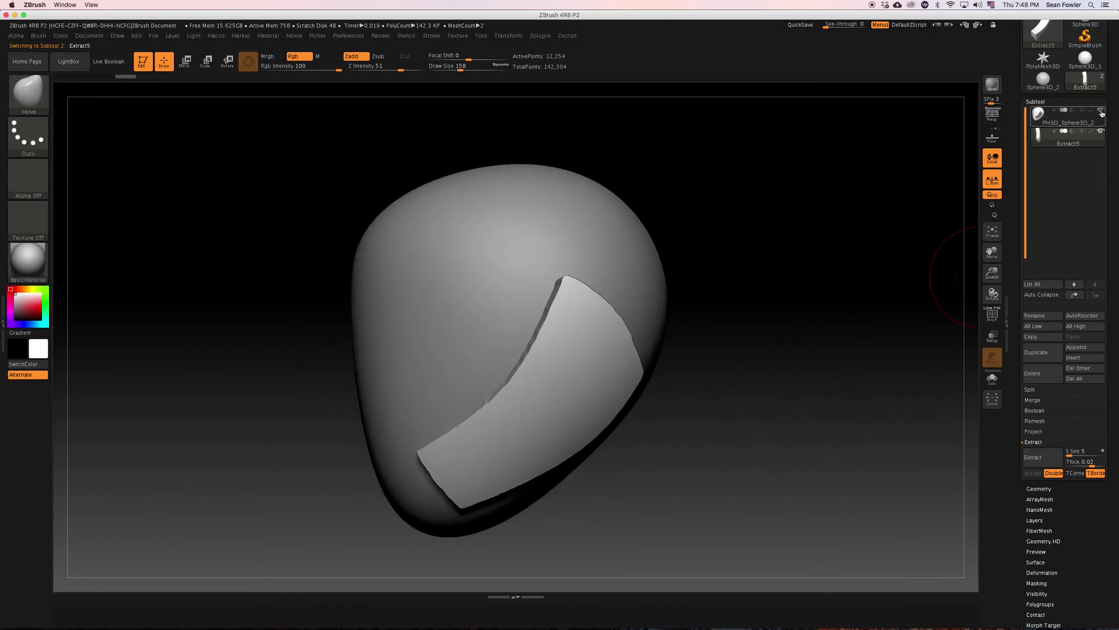
# - Hide the head subtool and inspect the Extract5 panel on its own
pyautogui.moveTo(1101, 113)
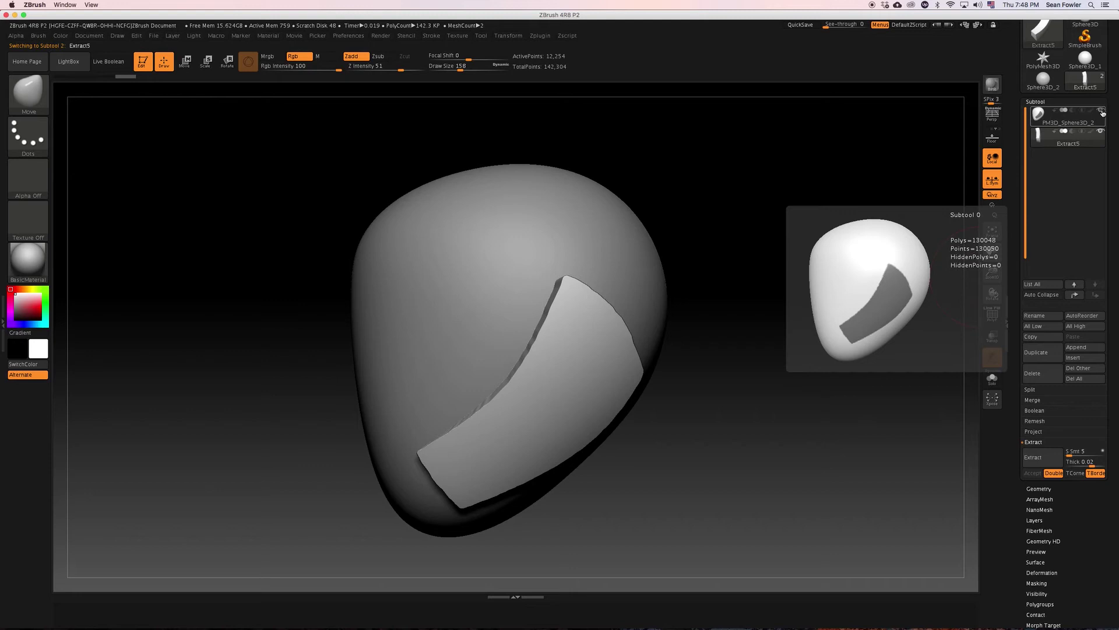
pyautogui.click(1101, 111)
pyautogui.moveTo(711, 300)
pyautogui.mouseDown()
pyautogui.moveTo(667, 359)
pyautogui.moveTo(710, 344)
pyautogui.moveTo(690, 334)
pyautogui.moveTo(727, 298)
pyautogui.moveTo(742, 357)
pyautogui.moveTo(773, 353)
pyautogui.moveTo(757, 384)
pyautogui.moveTo(717, 402)
pyautogui.mouseUp()
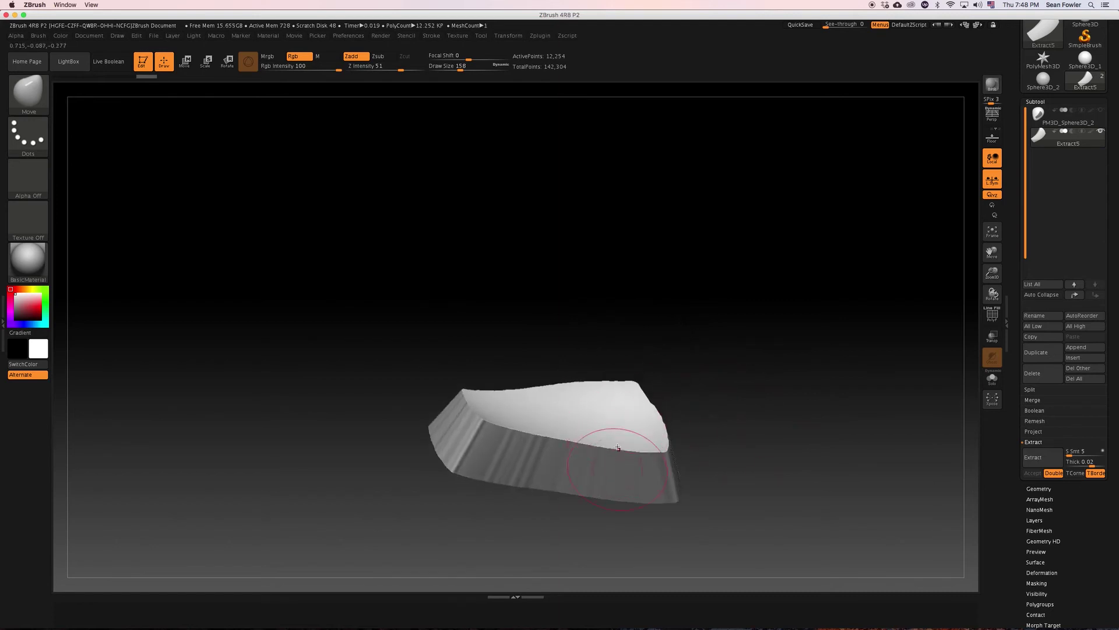
pyautogui.moveTo(759, 443)
pyautogui.mouseDown()
pyautogui.moveTo(767, 453)
pyautogui.moveTo(771, 418)
pyautogui.moveTo(759, 442)
pyautogui.moveTo(747, 441)
pyautogui.mouseUp()
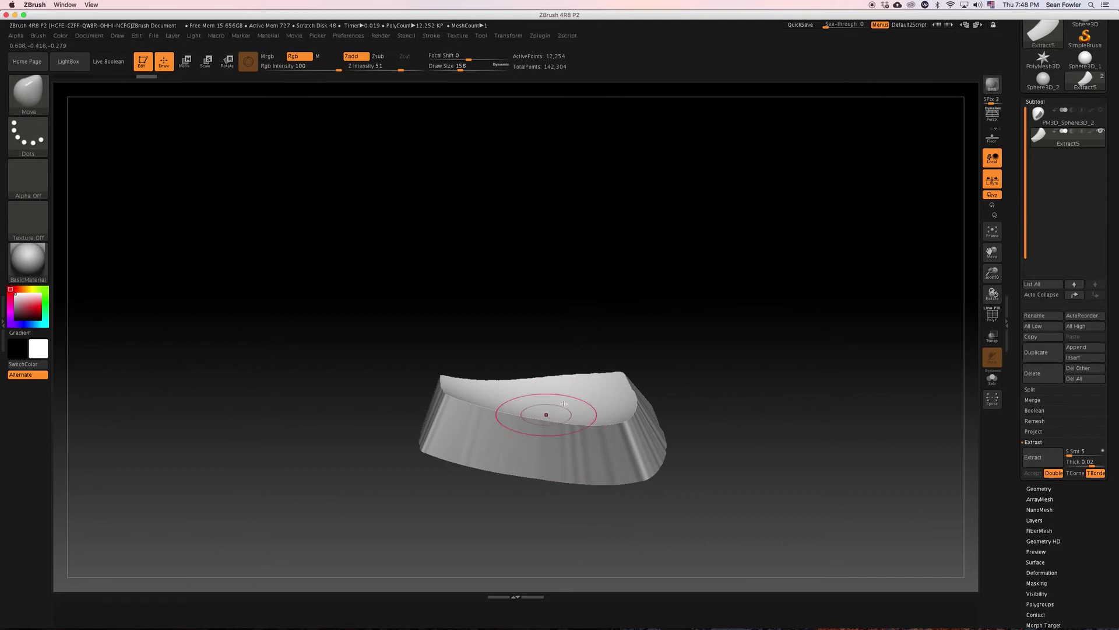
pyautogui.moveTo(742, 421)
pyautogui.mouseDown()
pyautogui.moveTo(747, 386)
pyautogui.moveTo(781, 353)
pyautogui.moveTo(767, 307)
pyautogui.moveTo(769, 391)
pyautogui.moveTo(749, 386)
pyautogui.mouseUp()
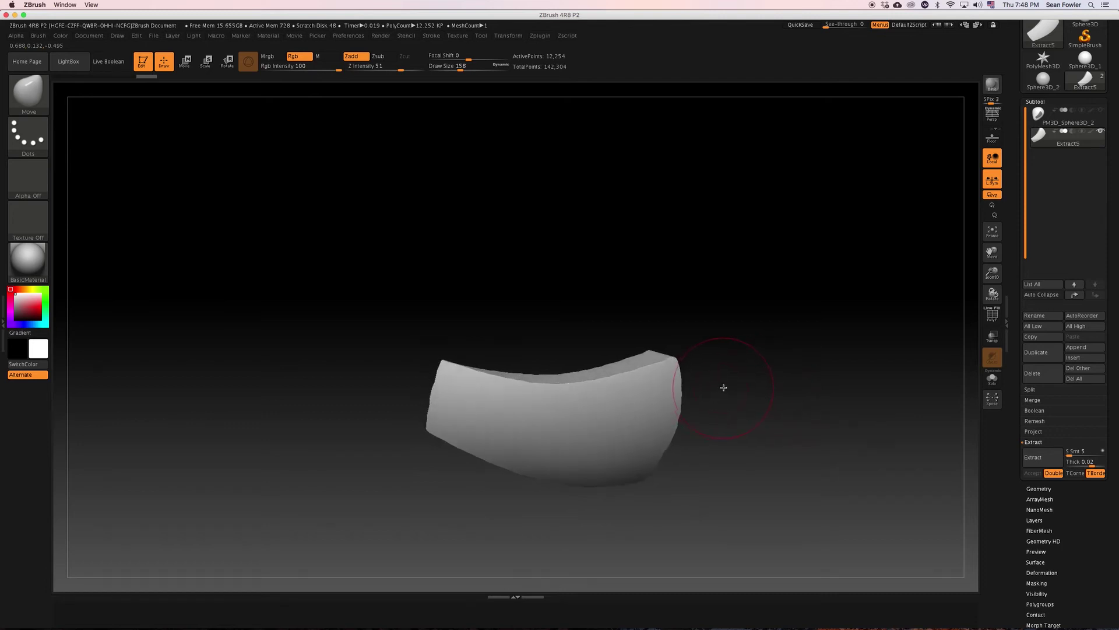
# - Pick the TrimCurve brush from the Ctrl+Shift brush palette
pyautogui.hotkey('ctrl', 'shift')
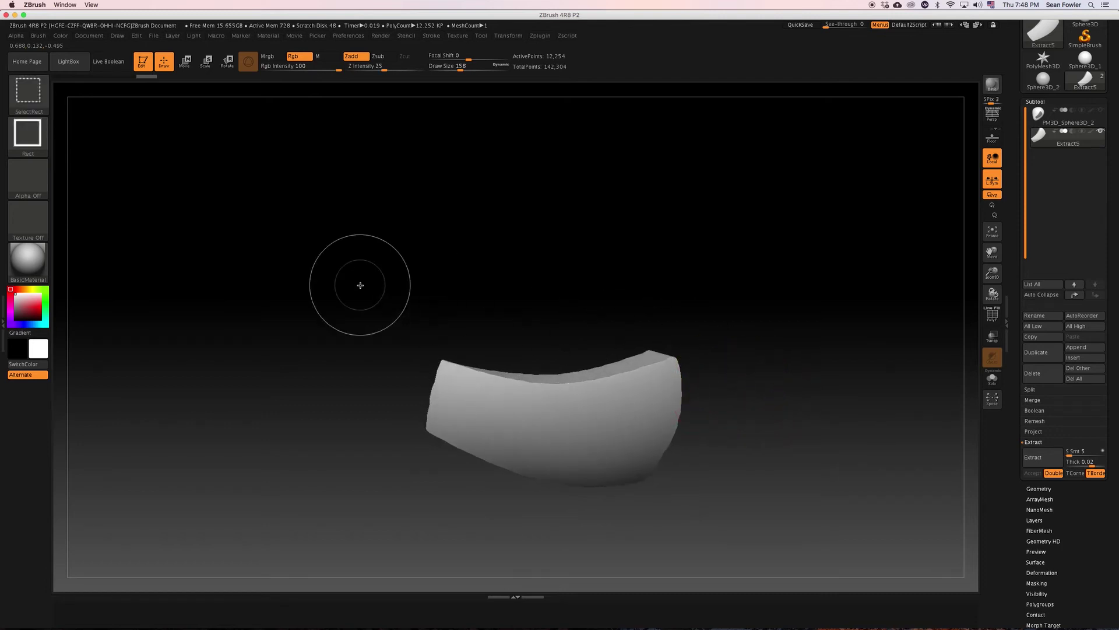
pyautogui.click(34, 98)
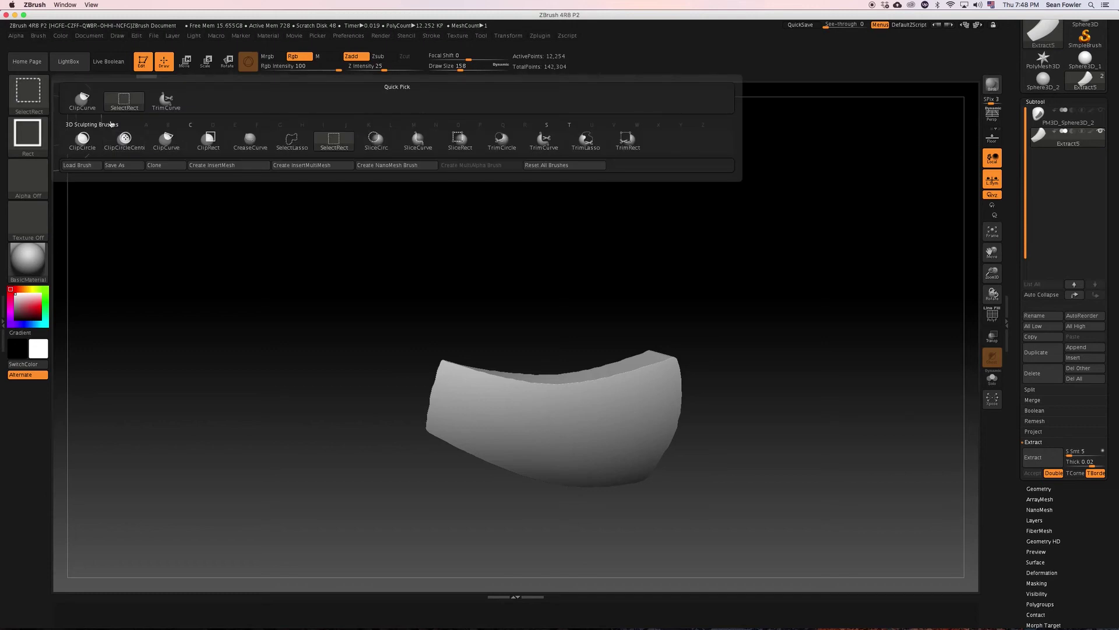
pyautogui.moveTo(29, 103)
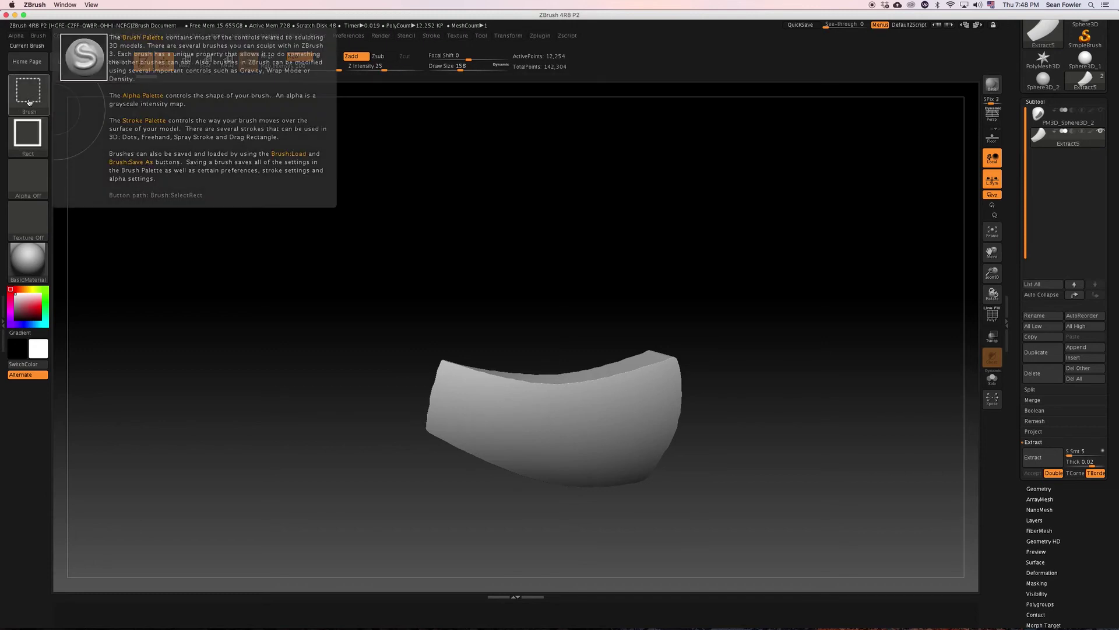
pyautogui.click(29, 96)
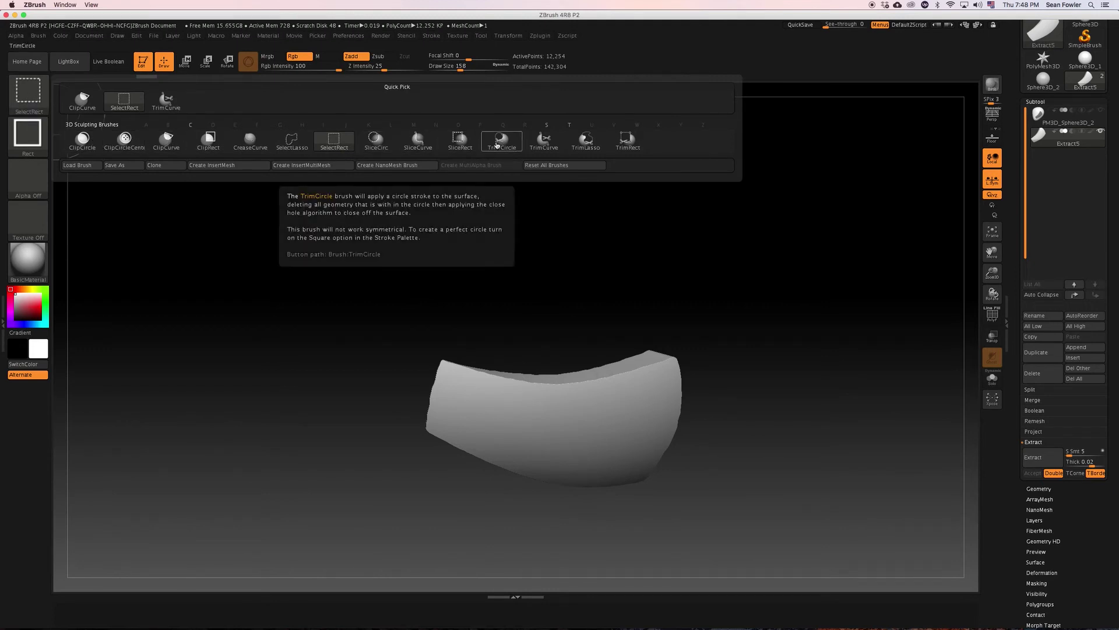
pyautogui.keyDown('ctrl'); pyautogui.keyDown('shift'); pyautogui.click(547, 144); pyautogui.keyUp('shift'); pyautogui.keyUp('ctrl')
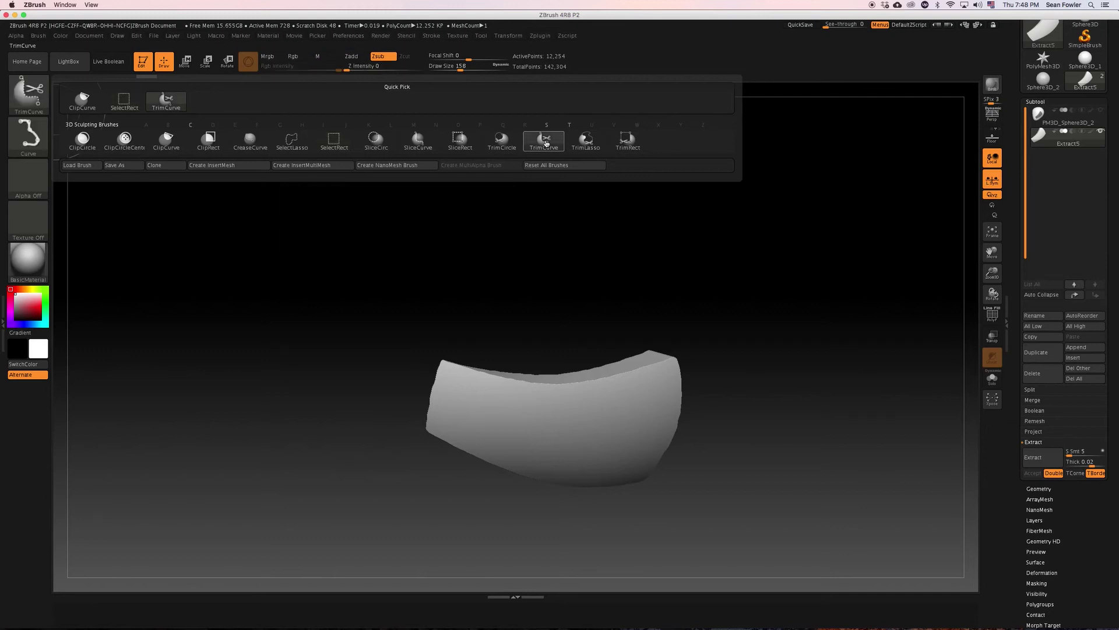
# - Slice off the panel's left end with a Ctrl+Shift TrimCurve line
pyautogui.moveTo(351, 293)
pyautogui.mouseDown()
pyautogui.moveTo(358, 318)
pyautogui.moveTo(353, 293)
pyautogui.mouseUp()
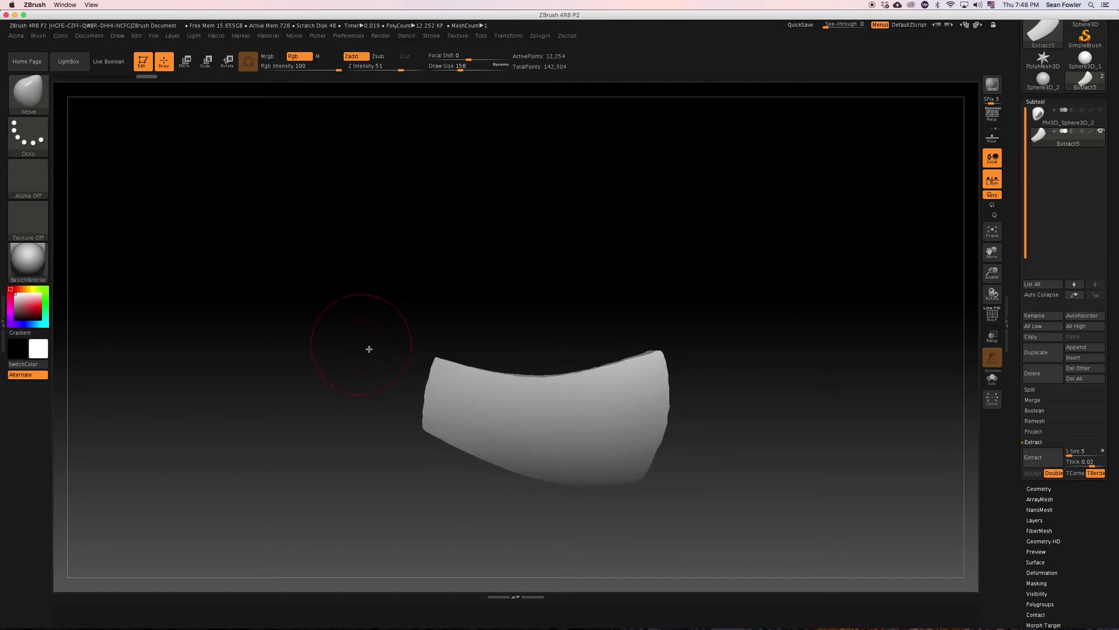
pyautogui.hotkey('ctrl', 'shift')
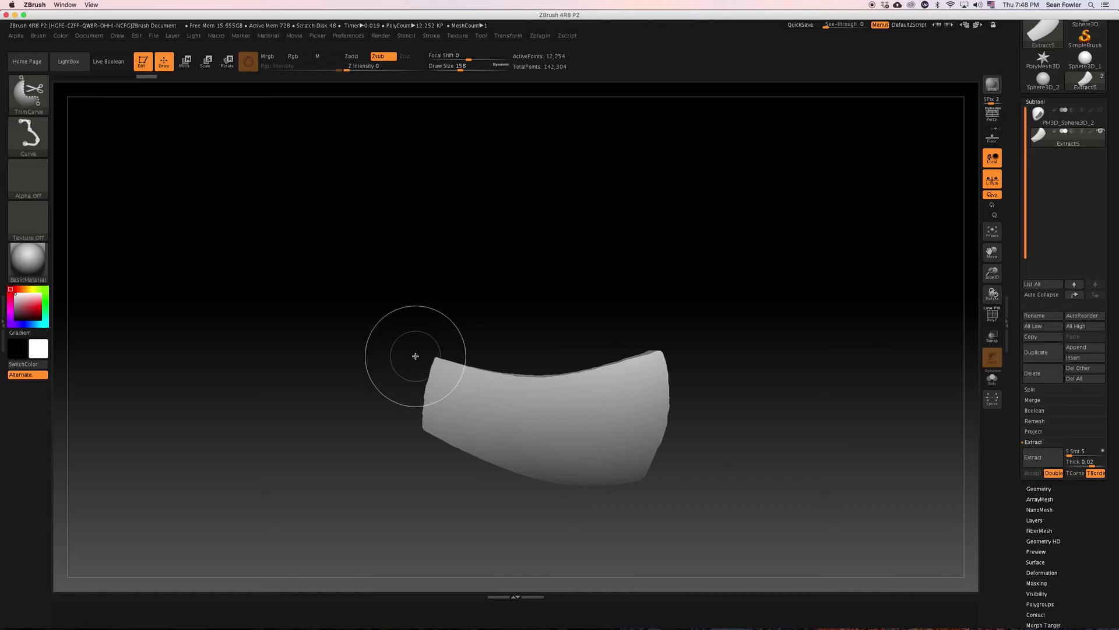
pyautogui.moveTo(420, 353)
pyautogui.keyDown('ctrl'); pyautogui.keyDown('shift'); pyautogui.mouseDown()
pyautogui.moveTo(483, 387)
pyautogui.moveTo(537, 387)
pyautogui.moveTo(758, 344)
pyautogui.moveTo(740, 335)
pyautogui.moveTo(760, 337)
pyautogui.moveTo(748, 326)
pyautogui.moveTo(709, 407)
pyautogui.moveTo(727, 402)
pyautogui.moveTo(744, 348)
pyautogui.moveTo(732, 327)
pyautogui.moveTo(725, 345)
pyautogui.mouseUp(); pyautogui.keyUp('shift'); pyautogui.keyUp('ctrl')
pyautogui.hotkey('shift', 'f')
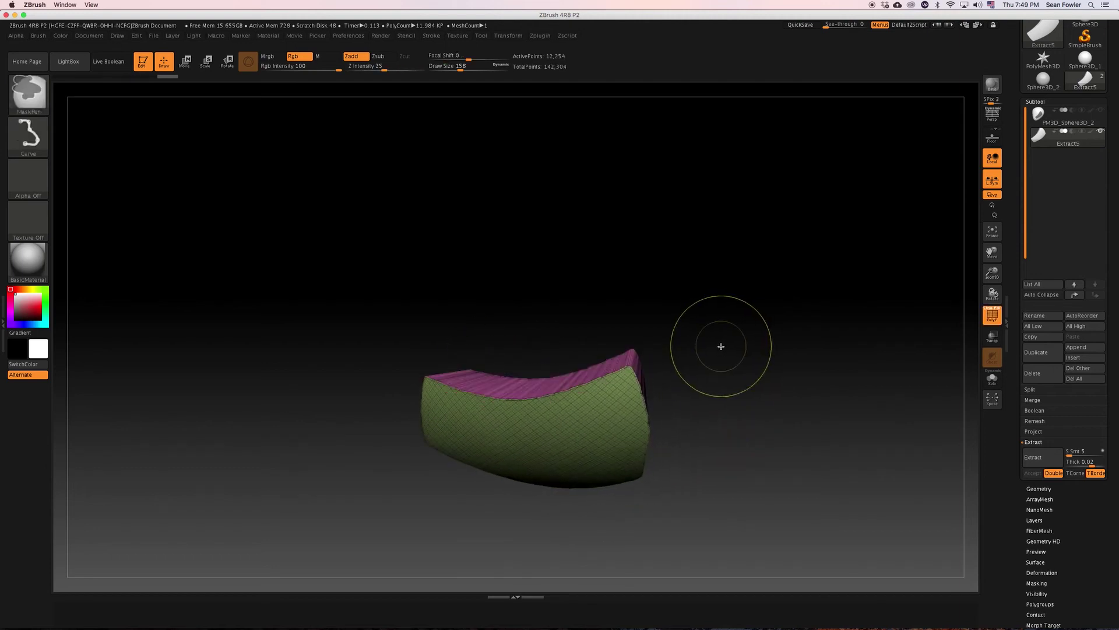
# - Turn PolyFrame off, subdivide the panel once with Ctrl+D, and attempt a slice across its top
pyautogui.hotkey('shift', 'f')
pyautogui.moveTo(722, 350); pyautogui.dragTo(727, 372)
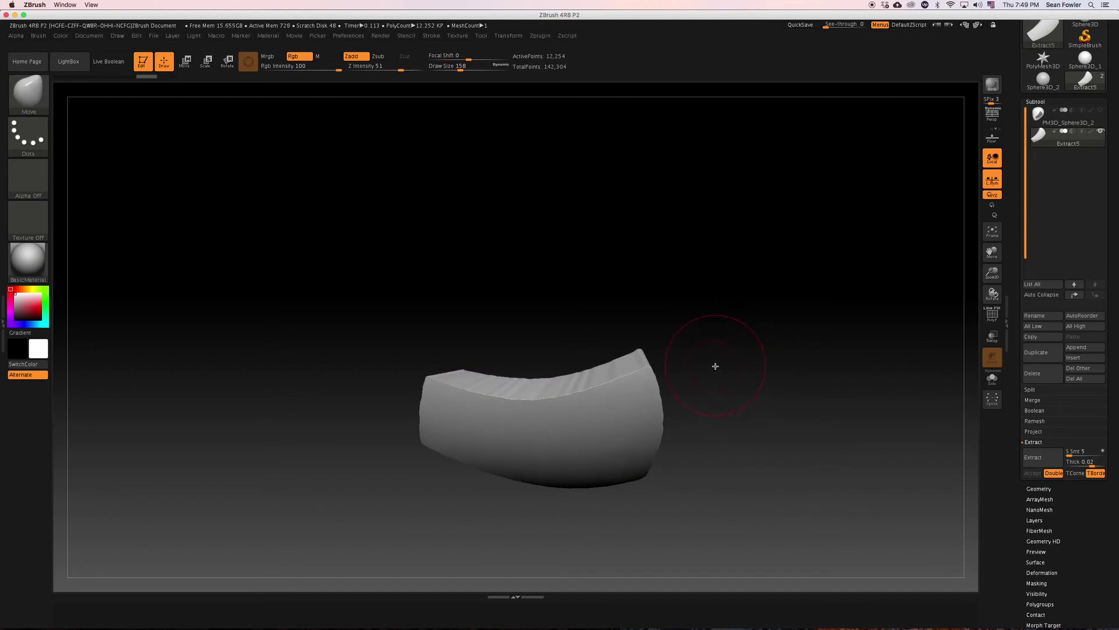
pyautogui.hotkey('ctrl', 'd')
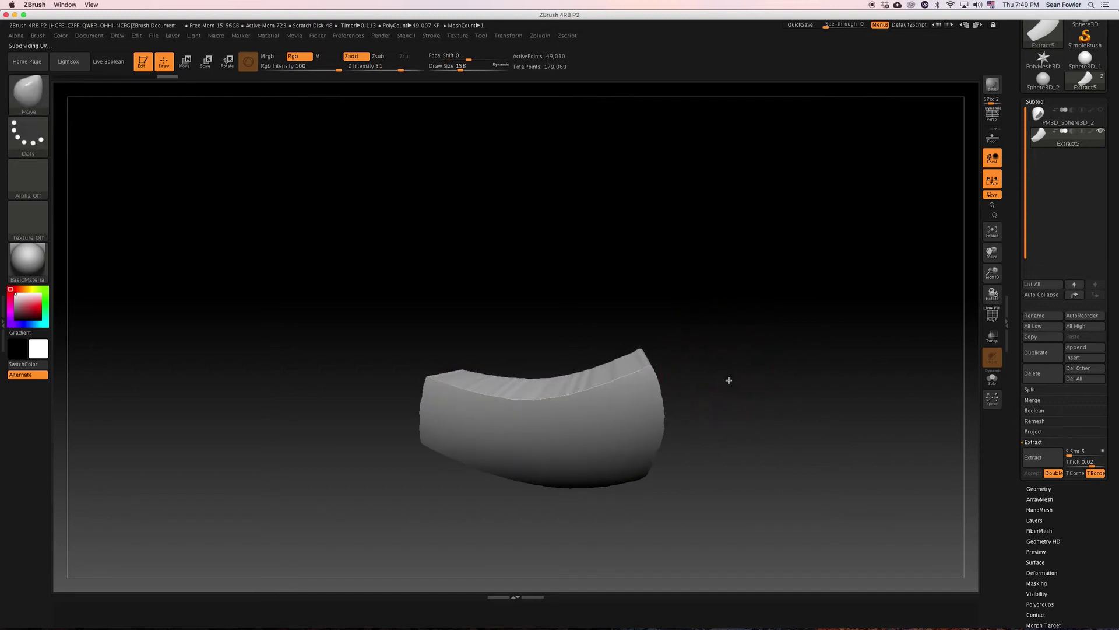
pyautogui.moveTo(501, 322); pyautogui.dragTo(500, 314)
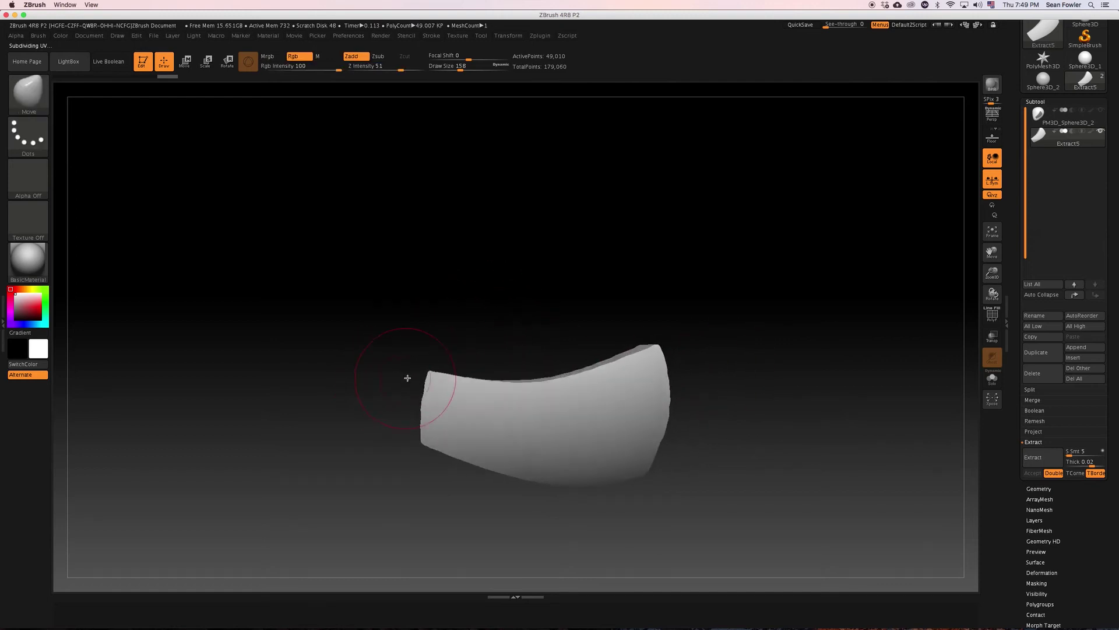
pyautogui.moveTo(399, 378)
pyautogui.keyDown('ctrl'); pyautogui.keyDown('shift'); pyautogui.mouseDown()
pyautogui.moveTo(532, 393)
pyautogui.moveTo(691, 352)
pyautogui.moveTo(726, 321)
pyautogui.moveTo(717, 336)
pyautogui.mouseUp(); pyautogui.keyUp('shift'); pyautogui.keyUp('ctrl')
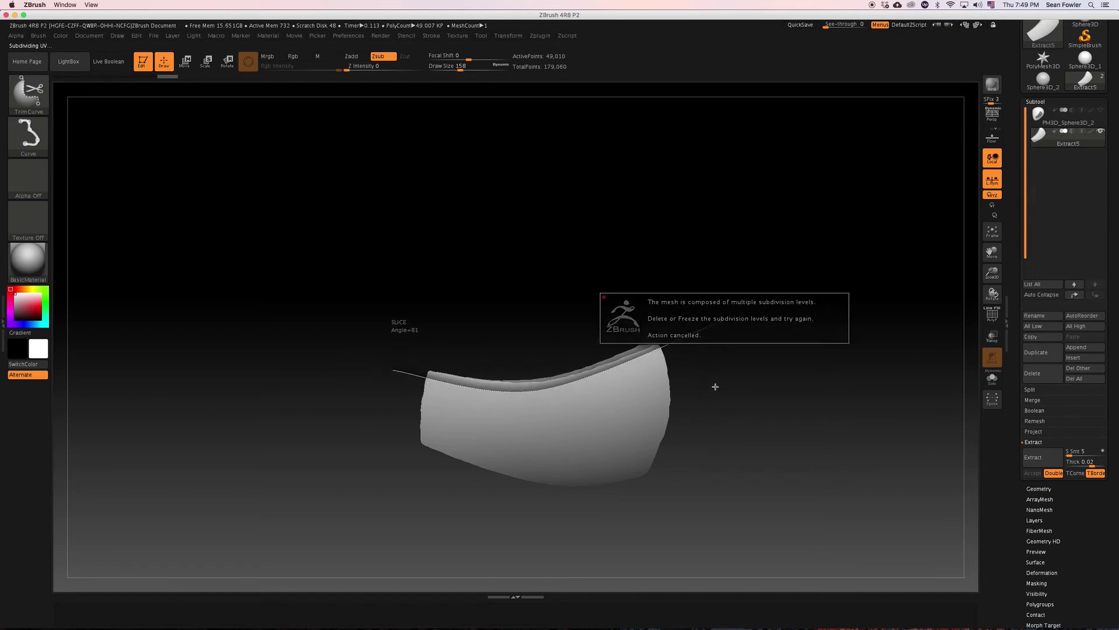
# - Expand the Geometry section of the Tool palette
pyautogui.moveTo(1017, 366); pyautogui.dragTo(1024, 302)
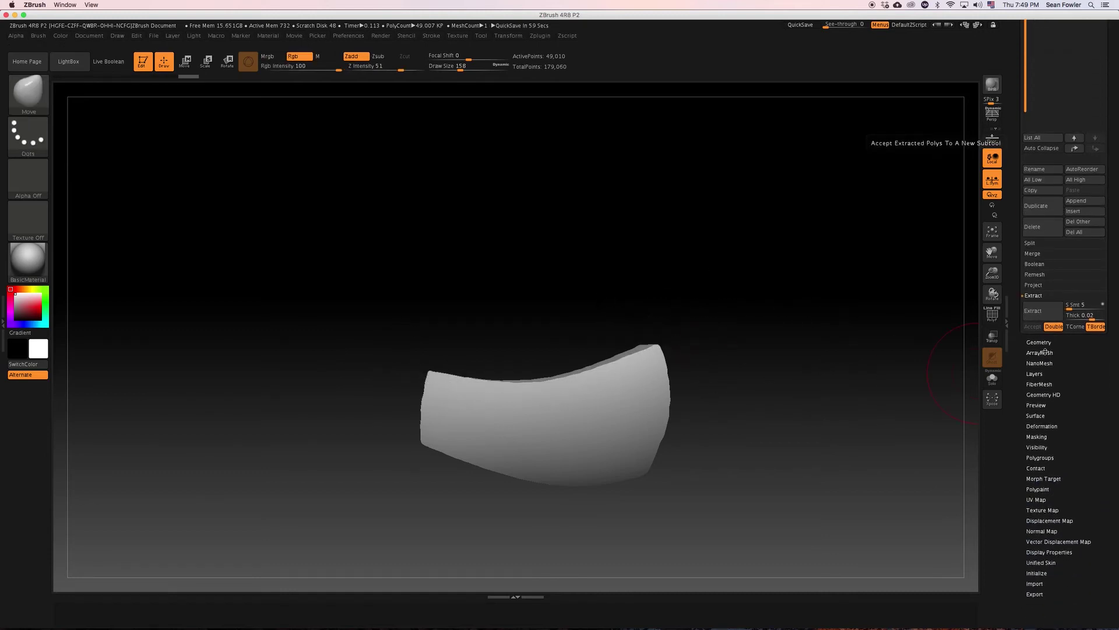
pyautogui.click(1040, 345)
pyautogui.scroll(5, 1015, 335)
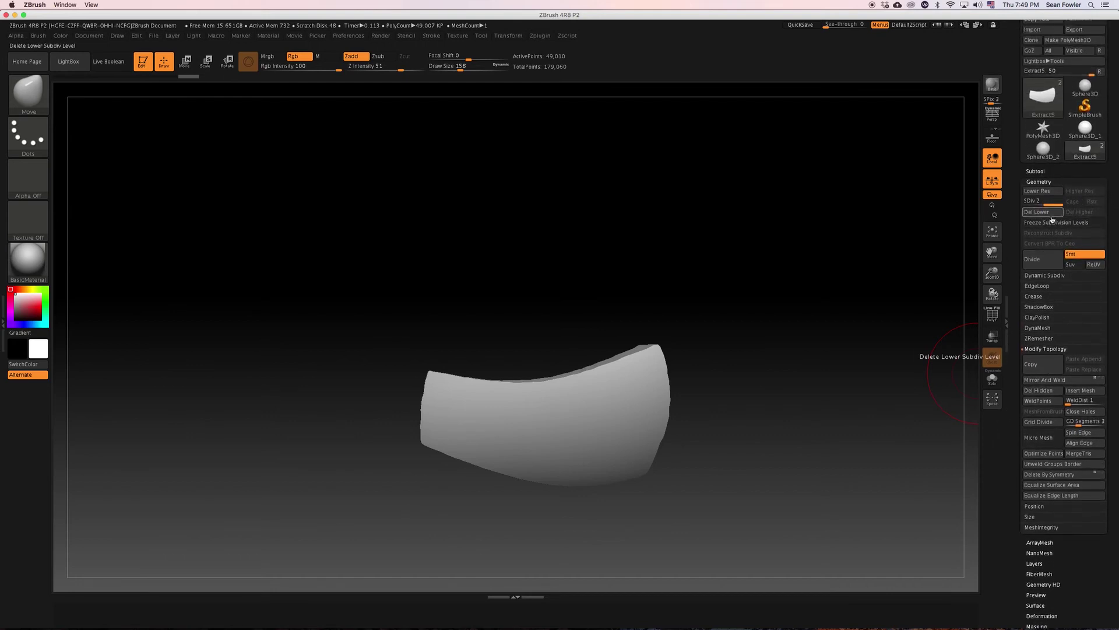
# - Delete the panel's lower subdivision levels, then slice its end off with a TrimCurve line
pyautogui.click(1043, 212)
pyautogui.moveTo(761, 288); pyautogui.dragTo(759, 289)
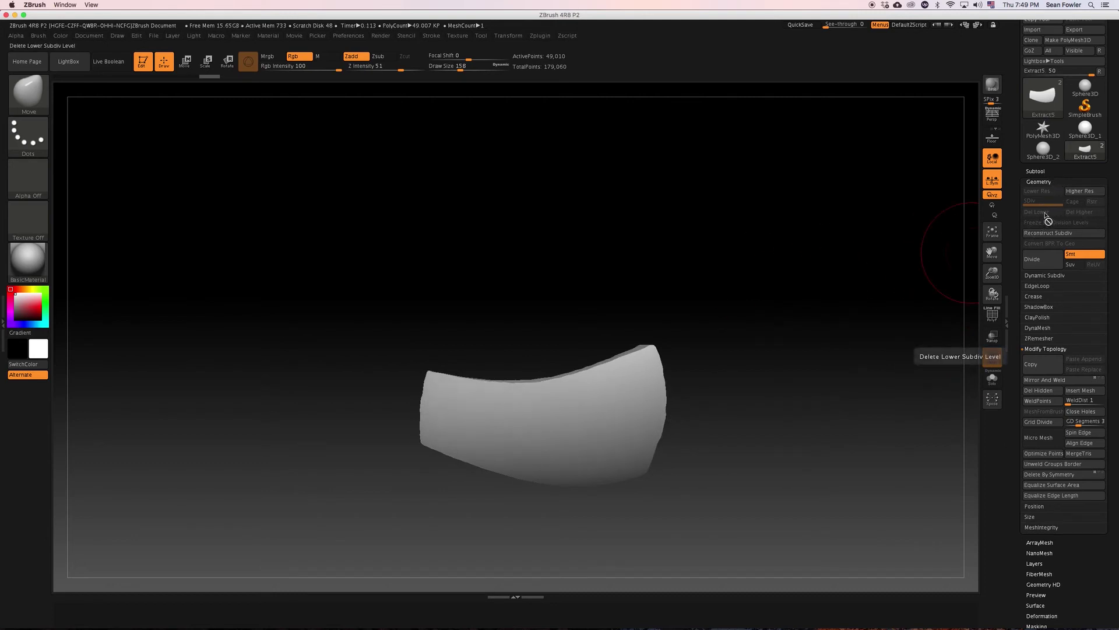
pyautogui.hotkey('ctrl', 'shift')
pyautogui.moveTo(404, 374)
pyautogui.keyDown('ctrl'); pyautogui.keyDown('shift'); pyautogui.mouseDown()
pyautogui.moveTo(524, 389)
pyautogui.moveTo(769, 318)
pyautogui.moveTo(699, 325)
pyautogui.moveTo(712, 369)
pyautogui.moveTo(737, 320)
pyautogui.moveTo(714, 300)
pyautogui.mouseUp(); pyautogui.keyUp('shift'); pyautogui.keyUp('ctrl')
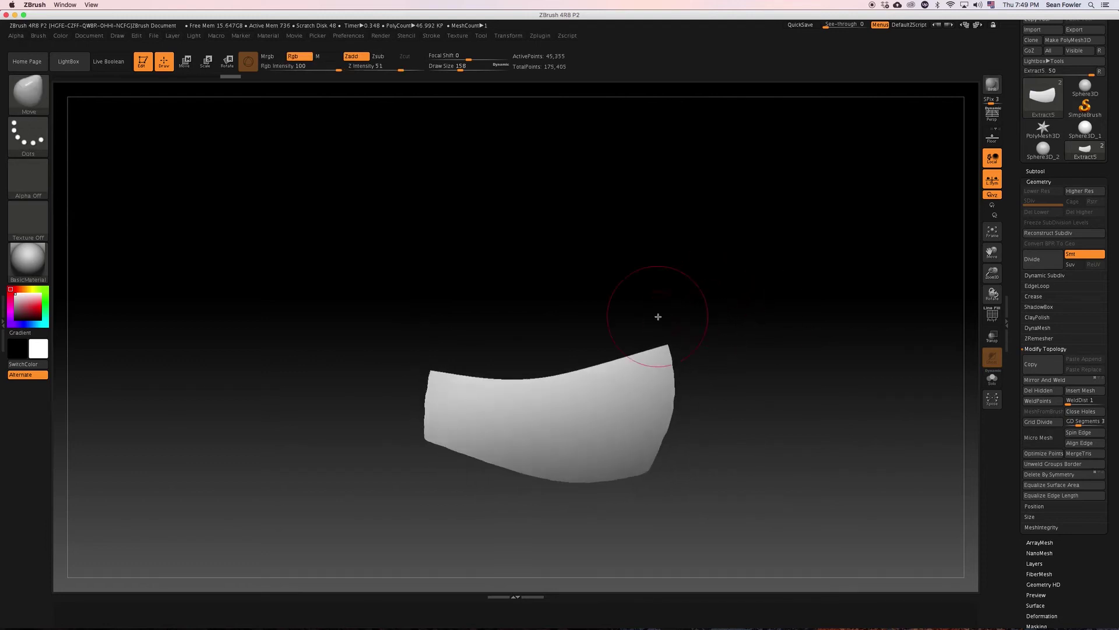
pyautogui.moveTo(441, 459)
pyautogui.keyDown('ctrl'); pyautogui.keyDown('shift'); pyautogui.mouseDown()
pyautogui.moveTo(433, 436)
pyautogui.moveTo(455, 260)
pyautogui.moveTo(457, 272)
pyautogui.moveTo(469, 270)
pyautogui.mouseUp(); pyautogui.keyUp('shift'); pyautogui.keyUp('ctrl')
# - Trim the panel's lower-left and right edges with TrimCurve slices
pyautogui.moveTo(533, 312); pyautogui.dragTo(501, 350)
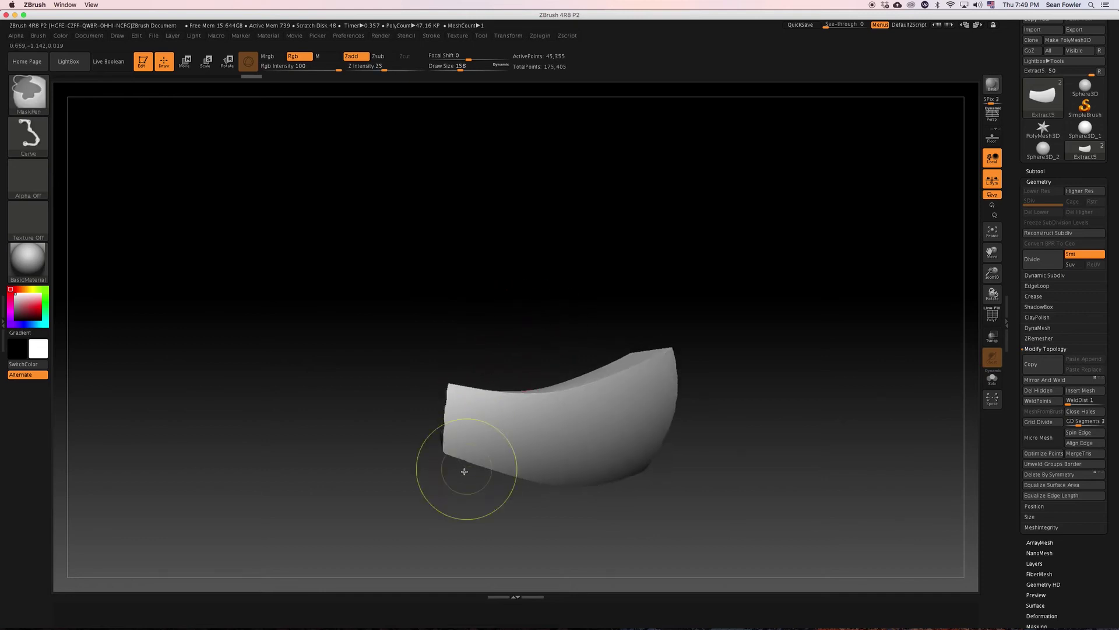
pyautogui.moveTo(452, 473)
pyautogui.keyDown('ctrl'); pyautogui.keyDown('shift'); pyautogui.mouseDown()
pyautogui.moveTo(450, 402)
pyautogui.moveTo(474, 314)
pyautogui.moveTo(522, 350)
pyautogui.moveTo(506, 341)
pyautogui.mouseUp(); pyautogui.keyUp('shift'); pyautogui.keyUp('ctrl')
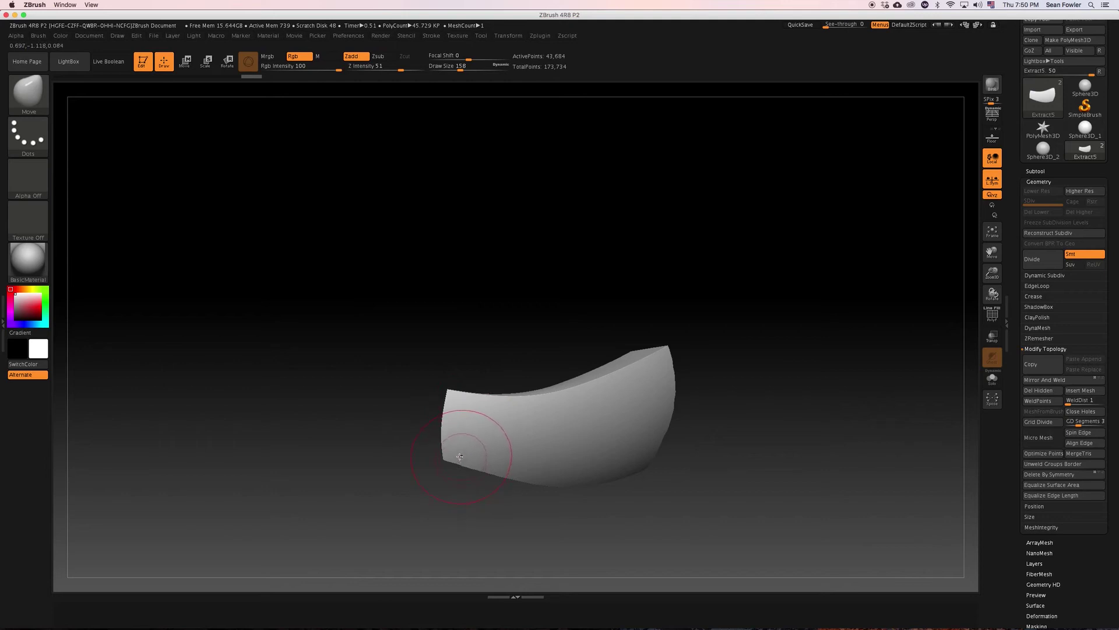
pyautogui.moveTo(797, 365)
pyautogui.mouseDown()
pyautogui.moveTo(764, 368)
pyautogui.moveTo(759, 347)
pyautogui.mouseUp()
pyautogui.hotkey('ctrl', 'shift')
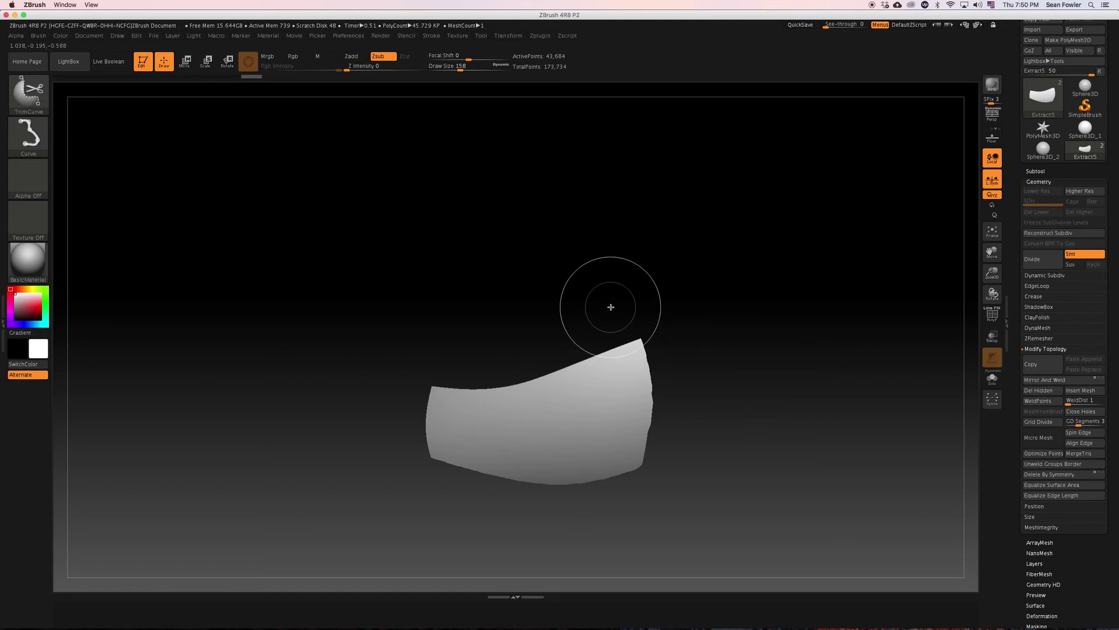
pyautogui.moveTo(628, 328)
pyautogui.keyDown('ctrl'); pyautogui.keyDown('shift'); pyautogui.mouseDown()
pyautogui.moveTo(637, 412)
pyautogui.moveTo(600, 532)
pyautogui.moveTo(627, 558)
pyautogui.moveTo(640, 526)
pyautogui.mouseUp(); pyautogui.keyUp('shift'); pyautogui.keyUp('ctrl')
pyautogui.moveTo(695, 468)
pyautogui.mouseDown()
pyautogui.moveTo(679, 510)
pyautogui.moveTo(707, 467)
pyautogui.moveTo(697, 437)
pyautogui.moveTo(671, 434)
pyautogui.moveTo(710, 422)
pyautogui.moveTo(702, 395)
pyautogui.moveTo(708, 403)
pyautogui.mouseUp()
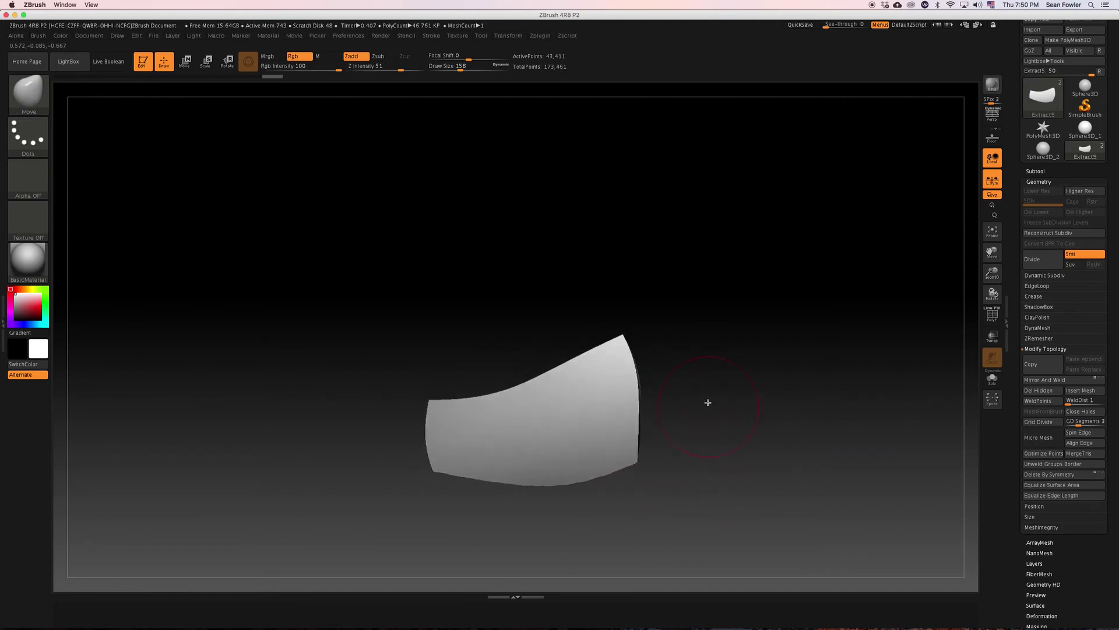
# - Trim the panel's lower edge and left end, then unhide the PM3D_Sphere3D_2 head
pyautogui.hotkey('ctrl', 'shift')
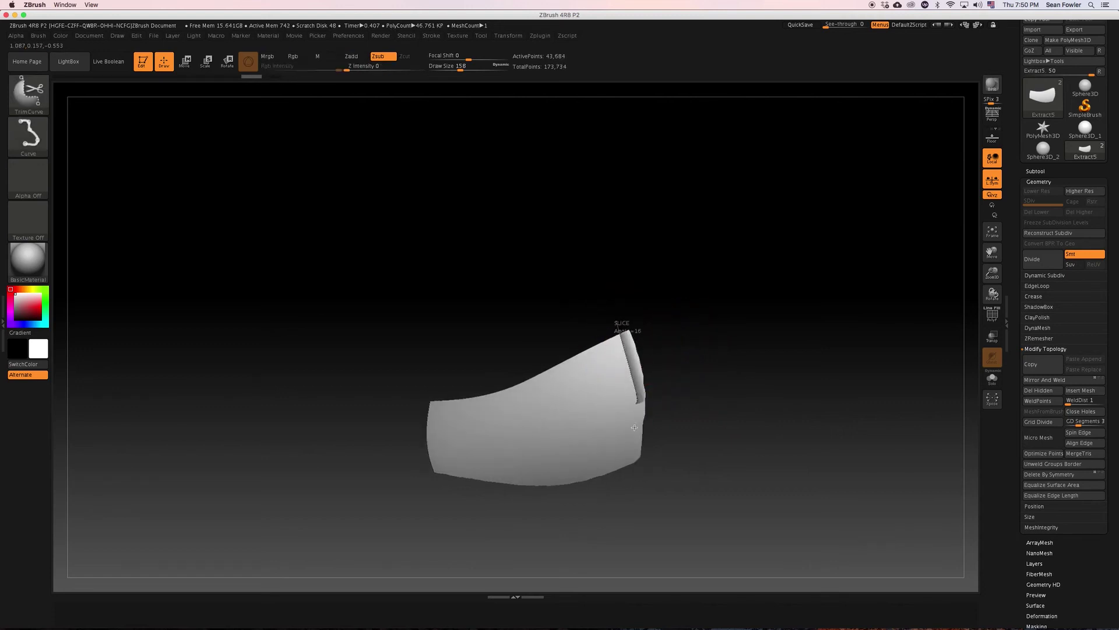
pyautogui.moveTo(736, 449)
pyautogui.mouseDown()
pyautogui.moveTo(710, 470)
pyautogui.moveTo(742, 436)
pyautogui.moveTo(705, 435)
pyautogui.moveTo(705, 412)
pyautogui.moveTo(707, 449)
pyautogui.moveTo(634, 448)
pyautogui.mouseUp()
pyautogui.hotkey('ctrl', 'shift')
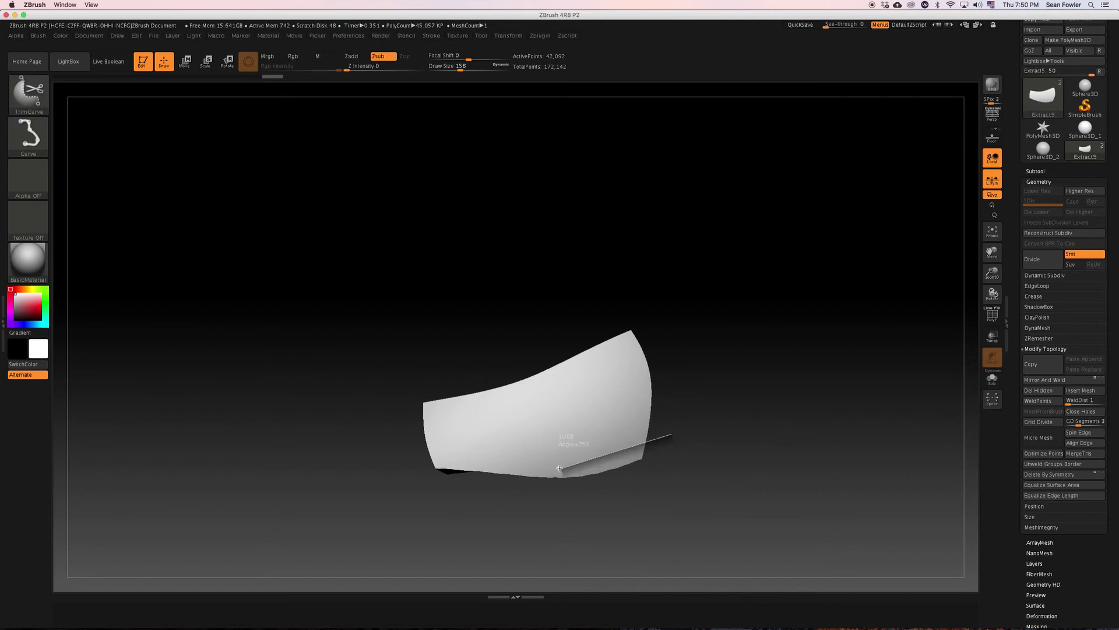
pyautogui.moveTo(560, 469)
pyautogui.mouseDown()
pyautogui.moveTo(394, 458)
pyautogui.moveTo(359, 459)
pyautogui.moveTo(365, 467)
pyautogui.moveTo(372, 390)
pyautogui.moveTo(390, 470)
pyautogui.moveTo(367, 492)
pyautogui.moveTo(378, 531)
pyautogui.mouseUp()
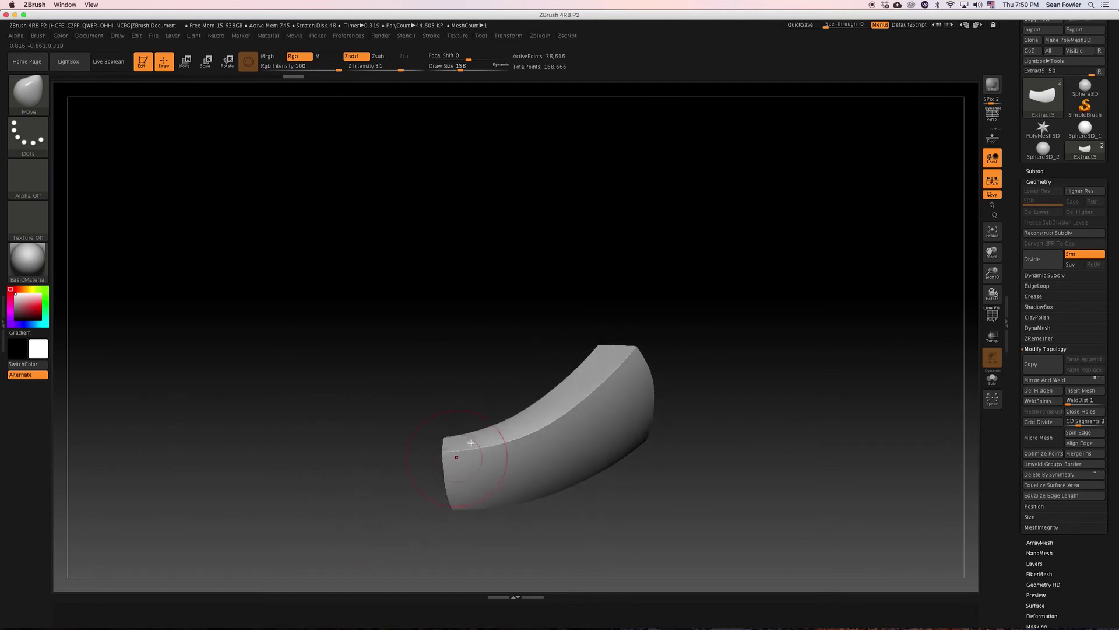
pyautogui.hotkey('ctrl', 'shift')
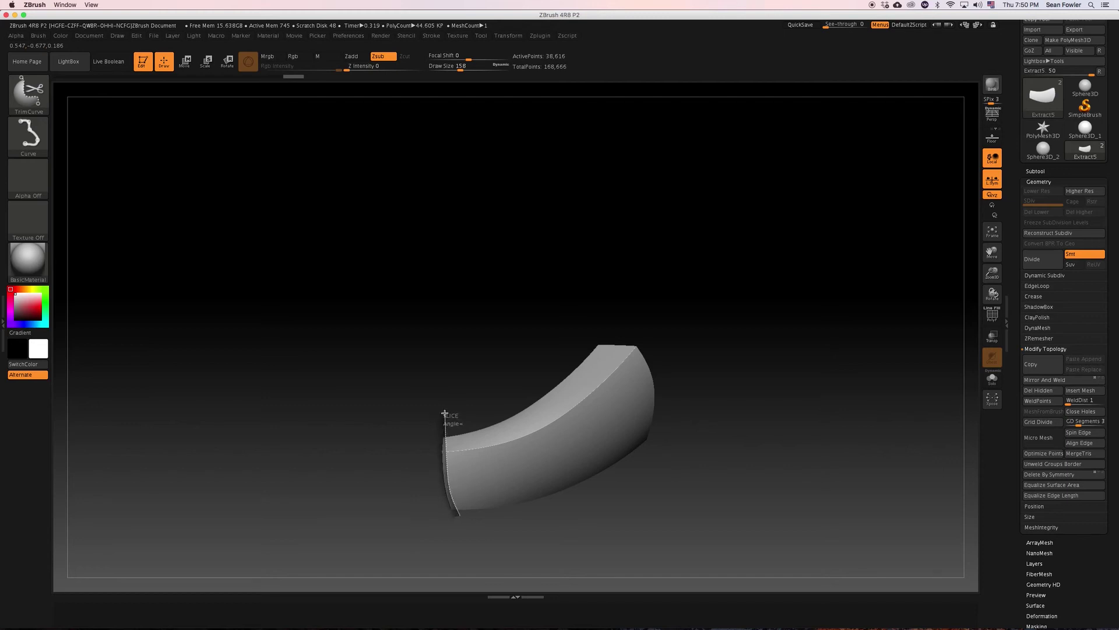
pyautogui.moveTo(457, 393)
pyautogui.mouseDown()
pyautogui.moveTo(474, 387)
pyautogui.moveTo(450, 368)
pyautogui.moveTo(710, 320)
pyautogui.moveTo(807, 410)
pyautogui.moveTo(748, 371)
pyautogui.moveTo(802, 315)
pyautogui.moveTo(775, 377)
pyautogui.moveTo(822, 347)
pyautogui.moveTo(804, 345)
pyautogui.moveTo(737, 383)
pyautogui.moveTo(719, 418)
pyautogui.moveTo(735, 362)
pyautogui.moveTo(722, 365)
pyautogui.moveTo(721, 344)
pyautogui.moveTo(719, 418)
pyautogui.moveTo(713, 407)
pyautogui.mouseUp()
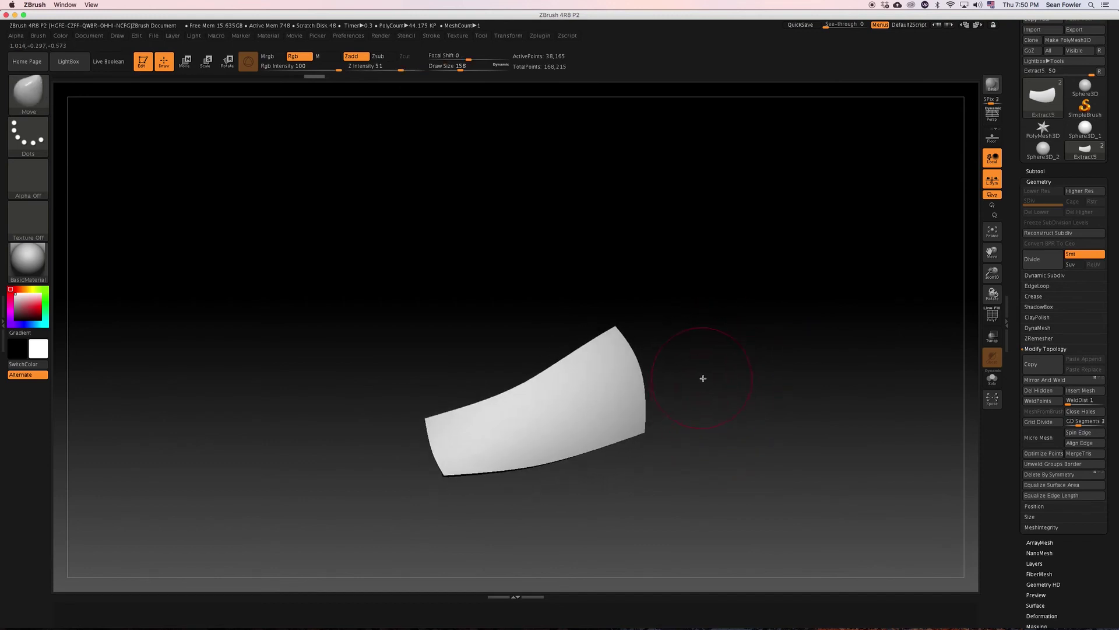
pyautogui.click(1037, 171)
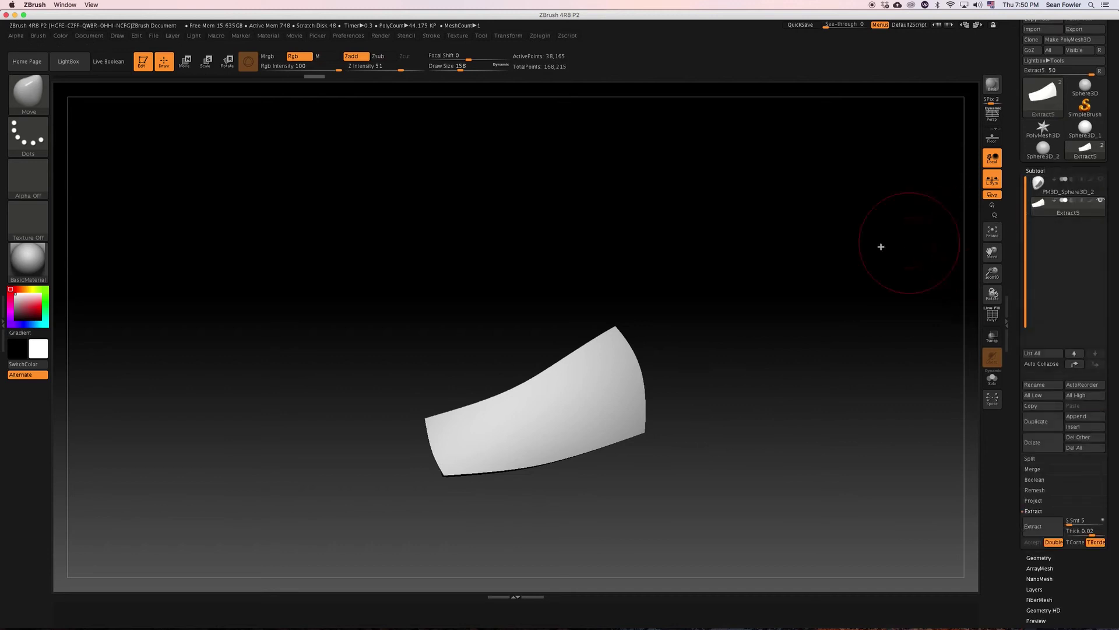
pyautogui.click(1100, 180)
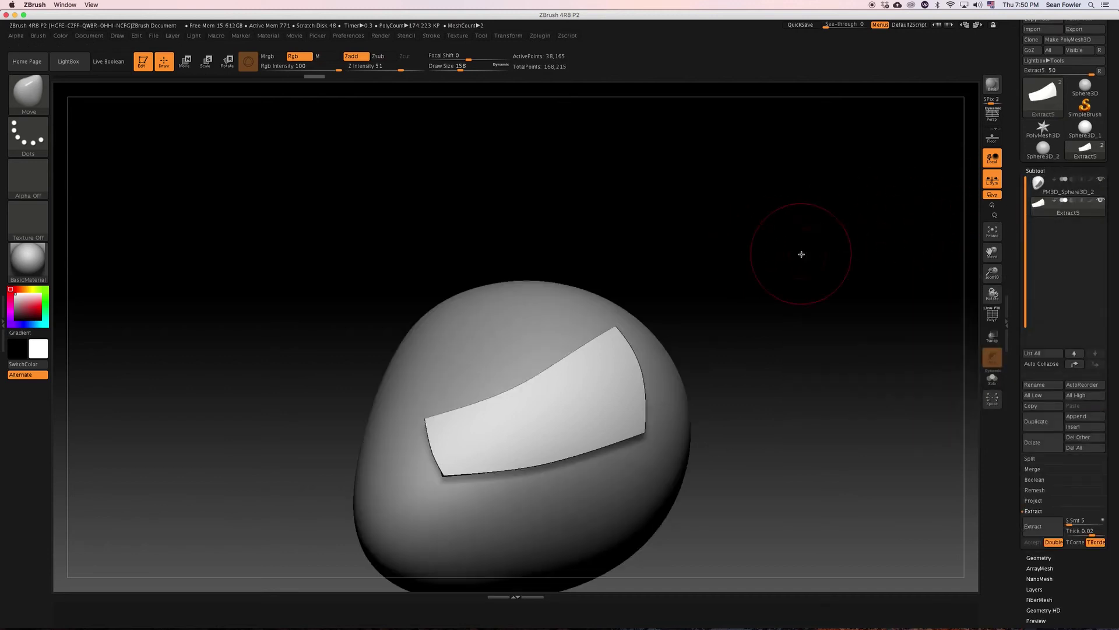
# - Turn on Live Boolean and expand the Render Booleans settings
pyautogui.moveTo(799, 253)
pyautogui.mouseDown()
pyautogui.moveTo(733, 287)
pyautogui.moveTo(748, 299)
pyautogui.moveTo(739, 313)
pyautogui.mouseUp()
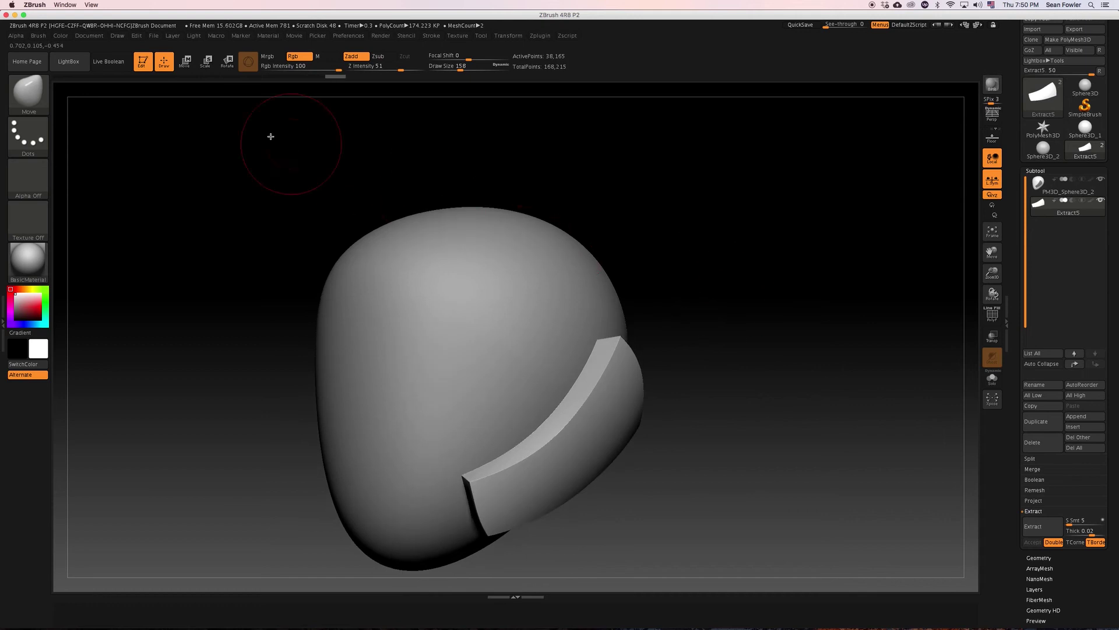
pyautogui.moveTo(240, 218); pyautogui.dragTo(238, 228)
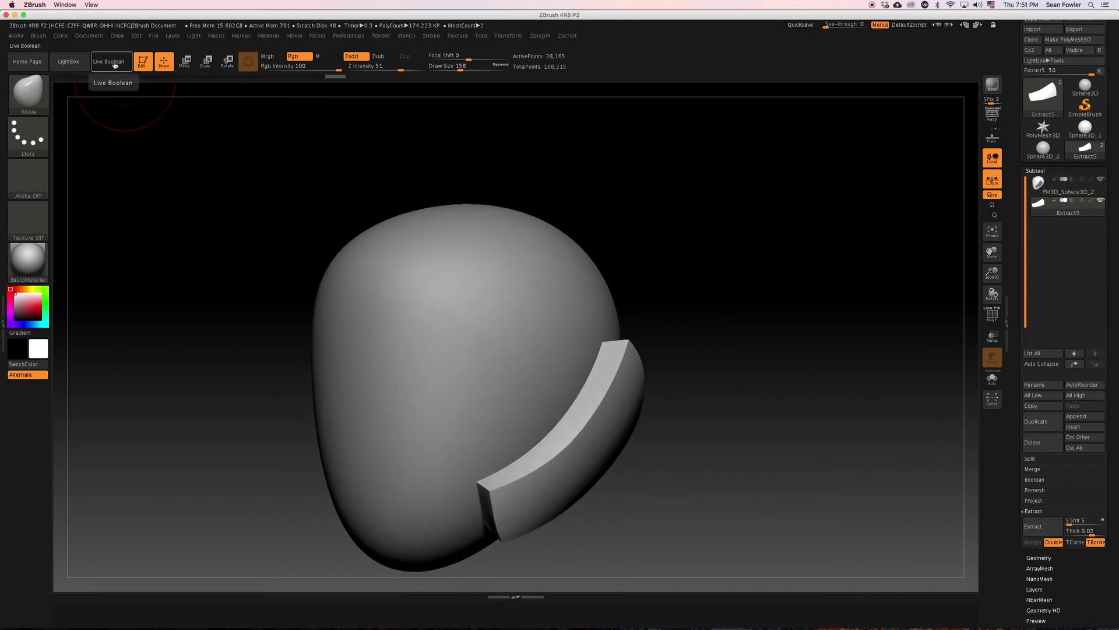
pyautogui.click(122, 67)
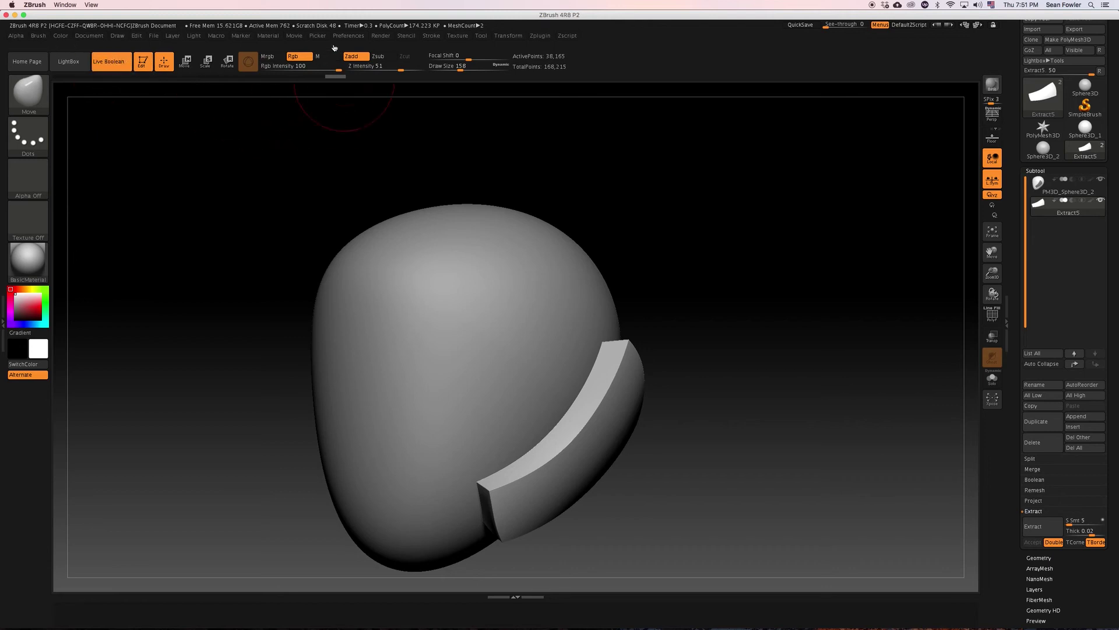
pyautogui.click(381, 36)
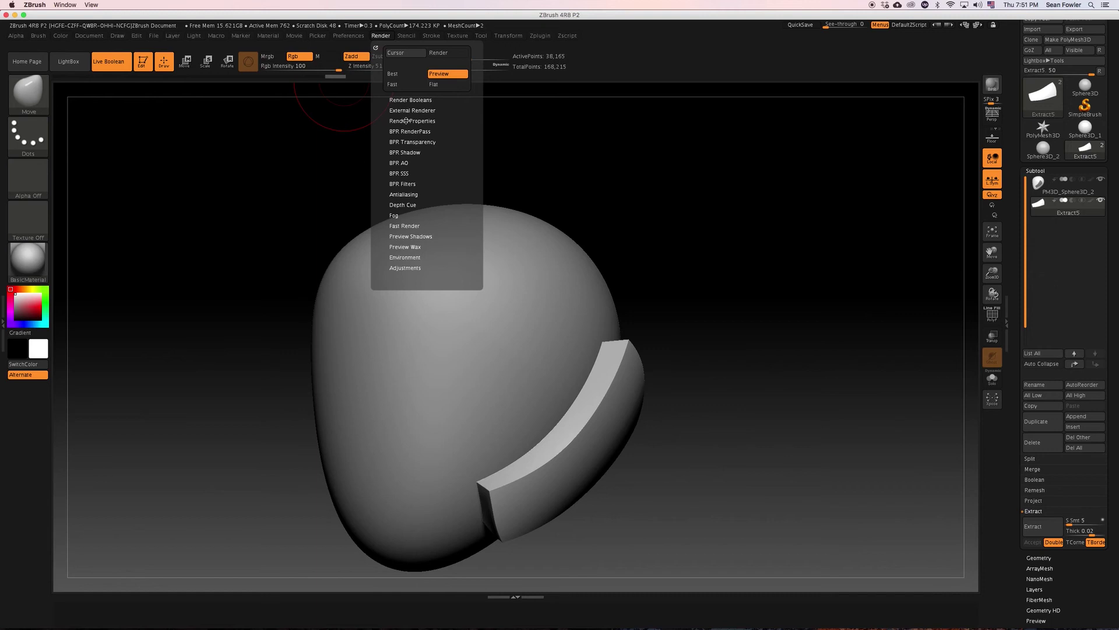
pyautogui.click(405, 100)
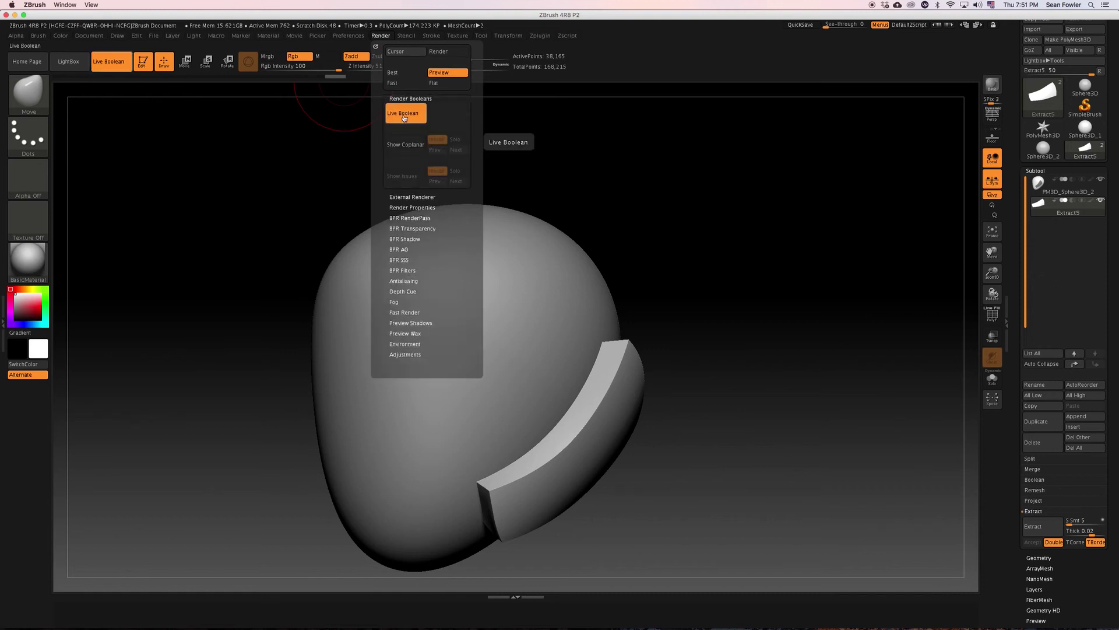
# - Set Extract5 to subtract so the strip cuts into the head
pyautogui.moveTo(278, 210); pyautogui.dragTo(282, 221)
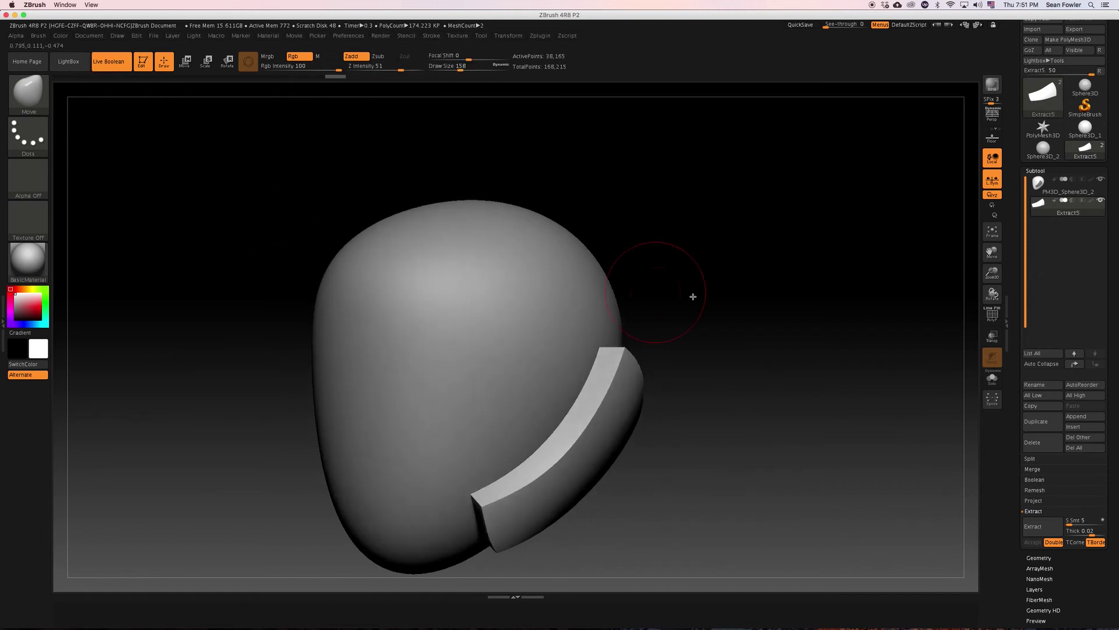
pyautogui.moveTo(1048, 207)
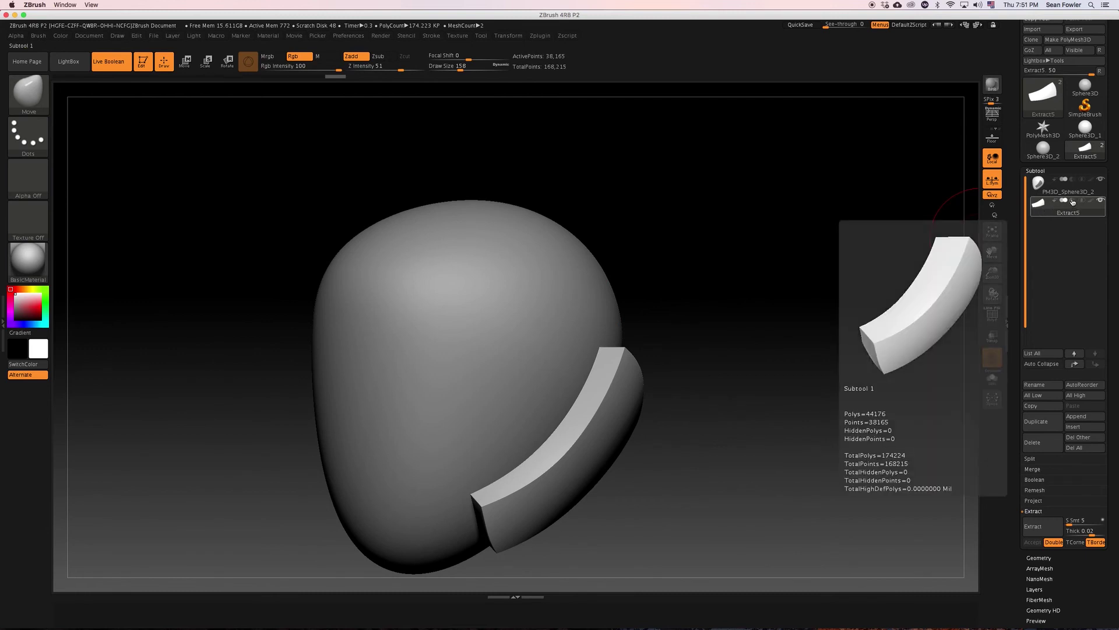
pyautogui.click(1073, 201)
# - Switch to the Transpose gizmo with PolyFrame on and centre it on the Extract5 strip
pyautogui.moveTo(812, 337)
pyautogui.mouseDown()
pyautogui.moveTo(784, 330)
pyautogui.moveTo(807, 349)
pyautogui.mouseUp()
pyautogui.press('w')
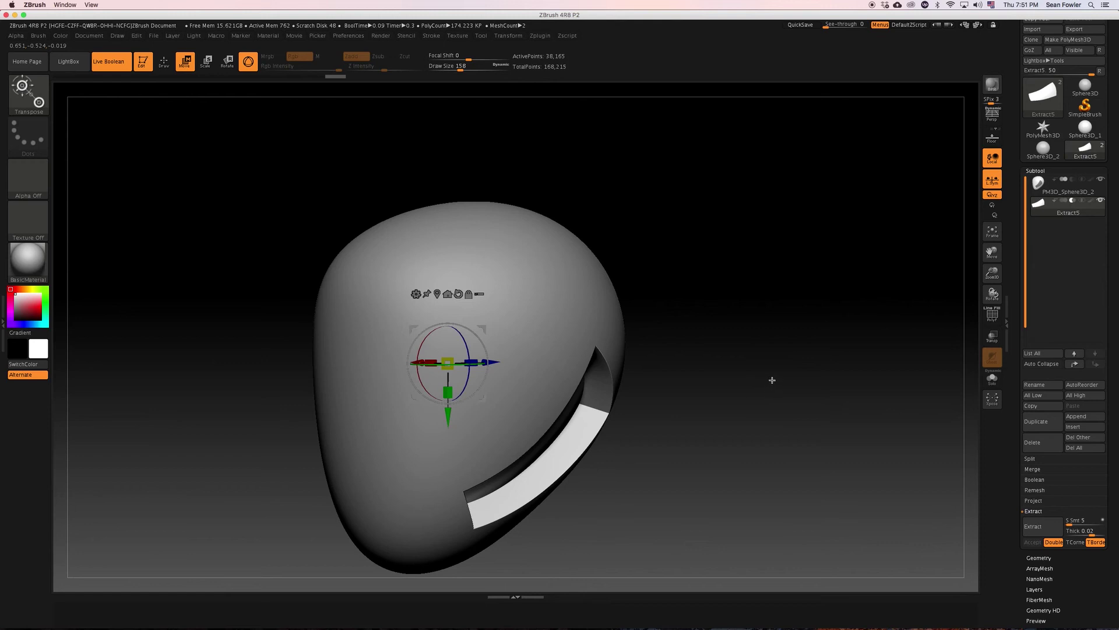
pyautogui.hotkey('shift', 'f')
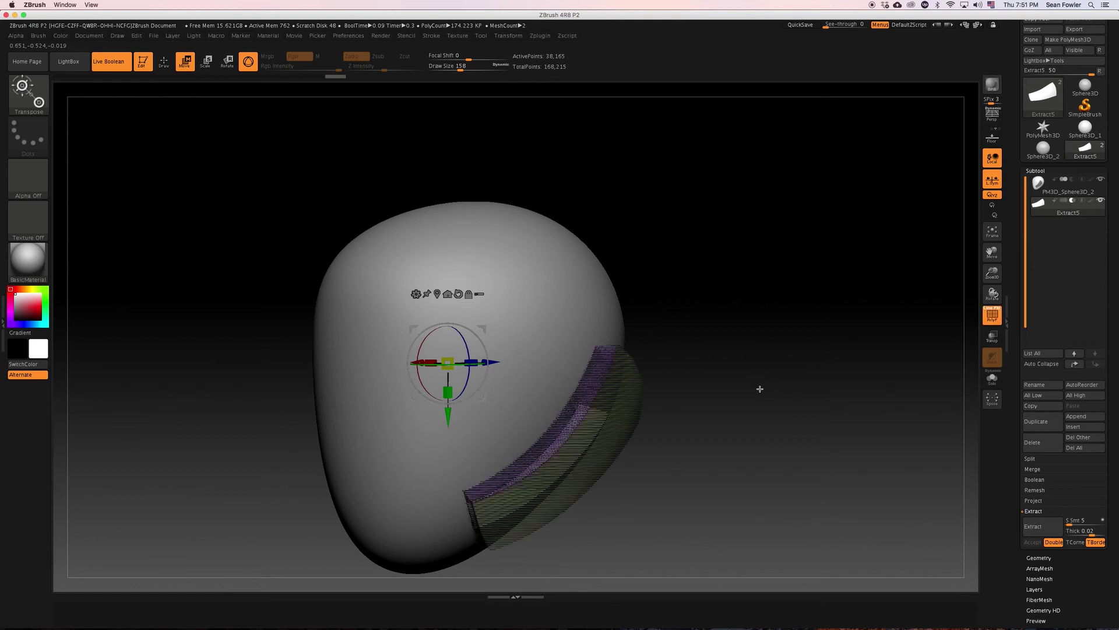
pyautogui.moveTo(760, 387); pyautogui.dragTo(737, 383)
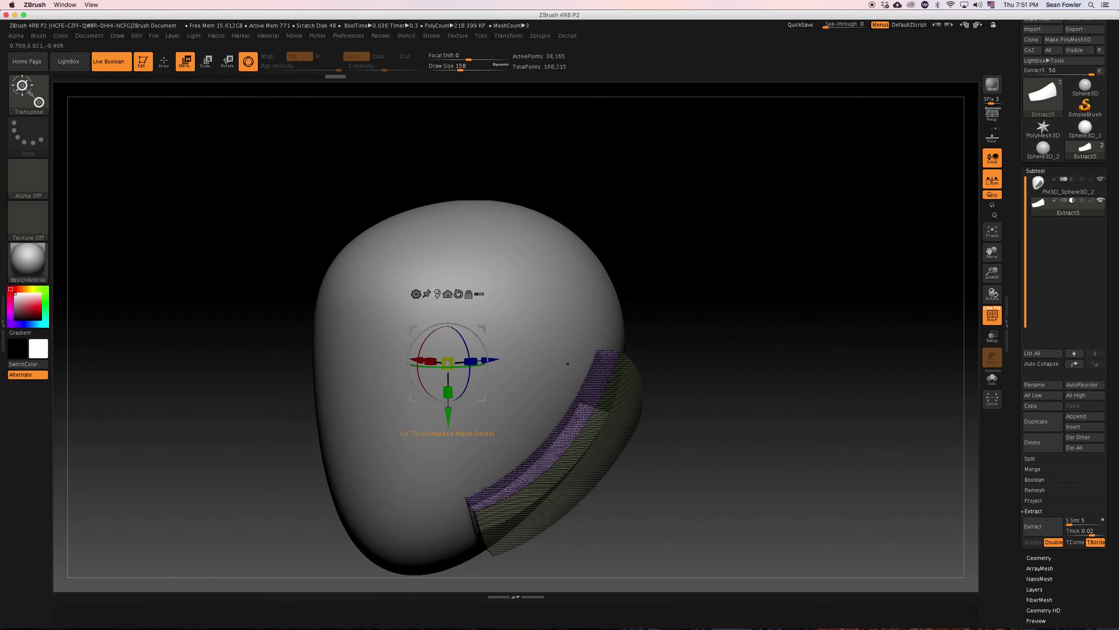
pyautogui.click(437, 294)
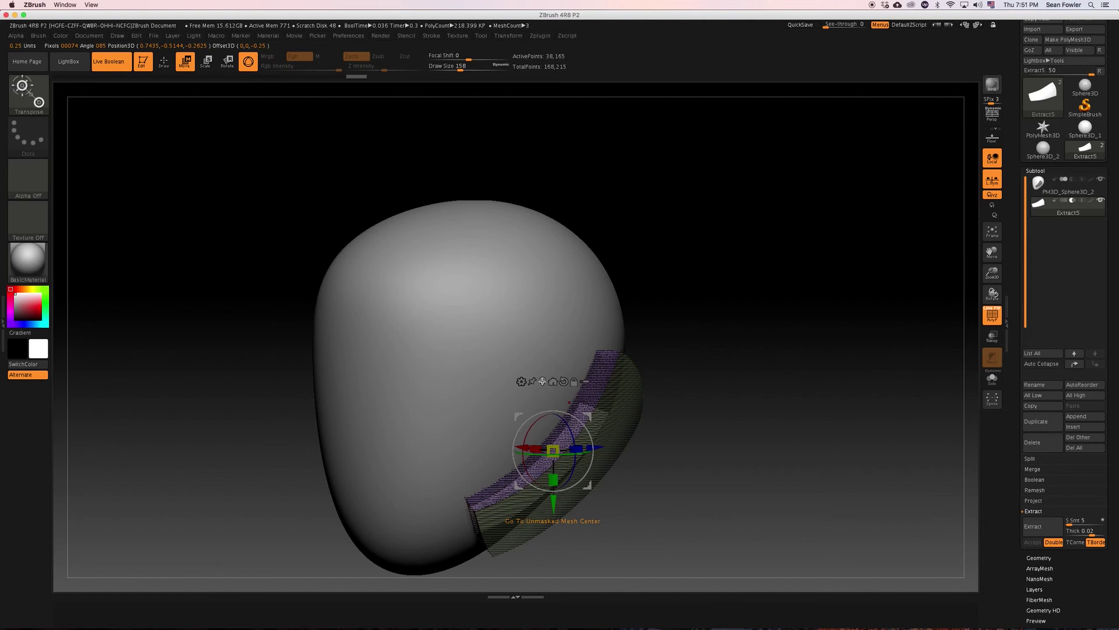
pyautogui.moveTo(801, 364)
pyautogui.mouseDown()
pyautogui.moveTo(797, 385)
pyautogui.moveTo(747, 393)
pyautogui.moveTo(760, 358)
pyautogui.moveTo(745, 365)
pyautogui.moveTo(752, 377)
pyautogui.moveTo(729, 361)
pyautogui.moveTo(770, 350)
pyautogui.moveTo(753, 342)
pyautogui.moveTo(632, 395)
pyautogui.moveTo(722, 443)
pyautogui.moveTo(617, 382)
pyautogui.mouseUp()
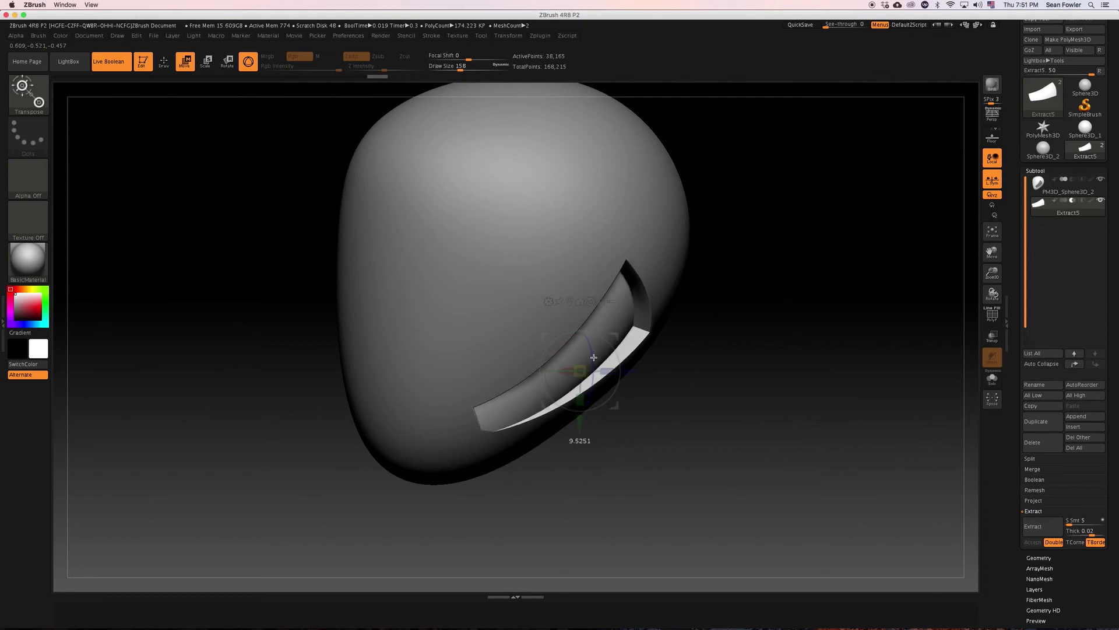
# - Scale and shift the Extract5 cutter with the gizmo to widen the curved recess
pyautogui.moveTo(674, 403); pyautogui.dragTo(571, 353)
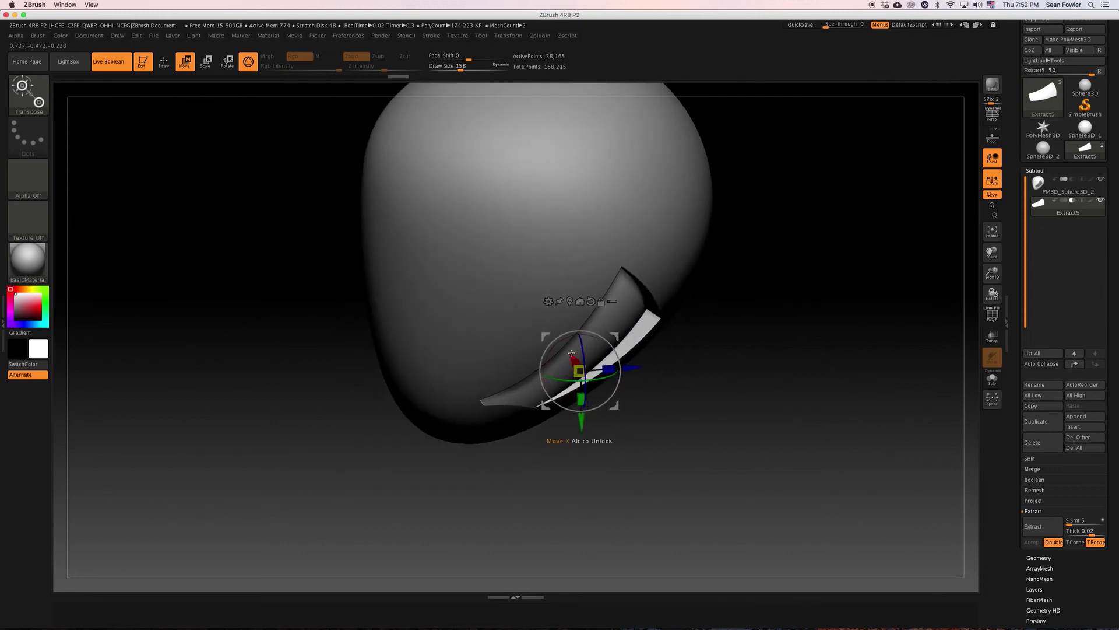
pyautogui.moveTo(712, 416); pyautogui.dragTo(587, 373)
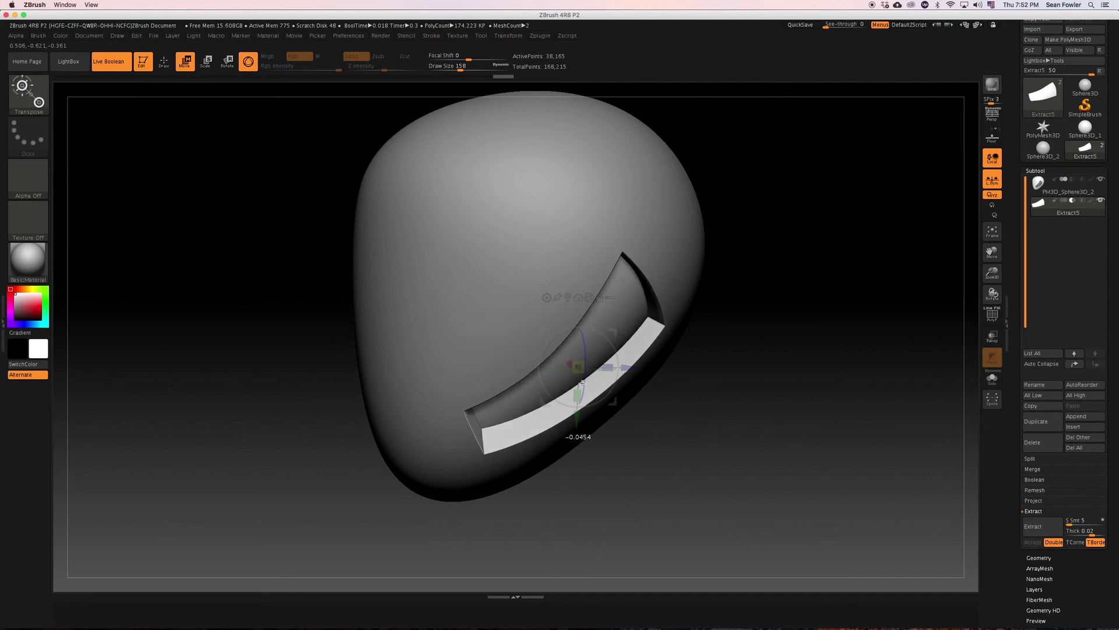
pyautogui.moveTo(675, 426); pyautogui.dragTo(611, 348)
# - Return to Draw mode with the Move brush and set Focal Shift to about -20
pyautogui.press('q')
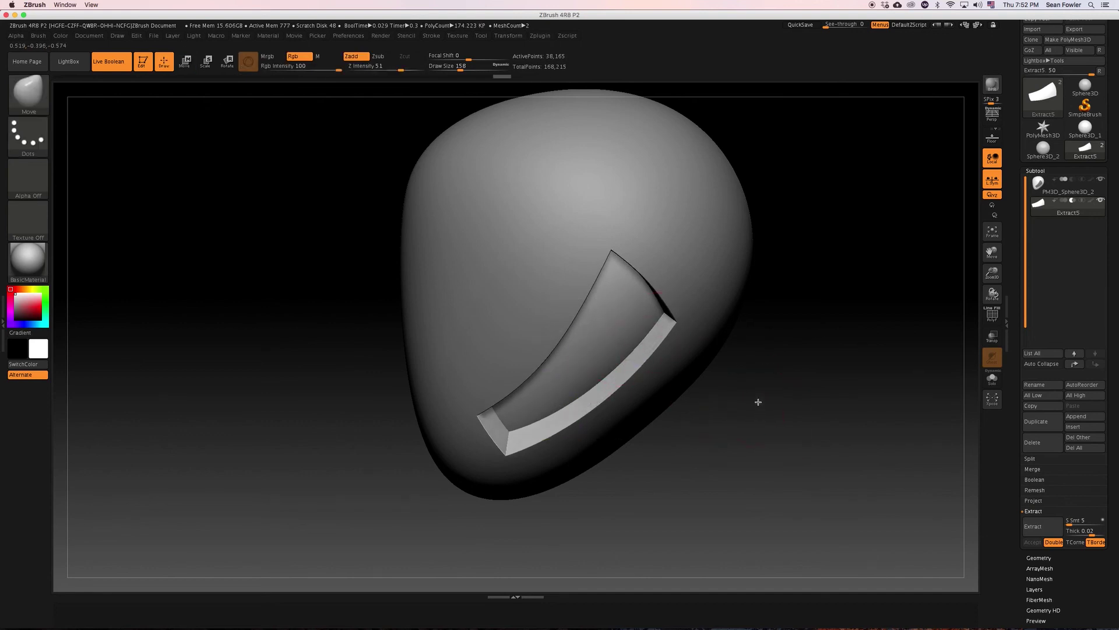
pyautogui.moveTo(757, 402)
pyautogui.mouseDown()
pyautogui.moveTo(750, 380)
pyautogui.moveTo(695, 373)
pyautogui.mouseUp()
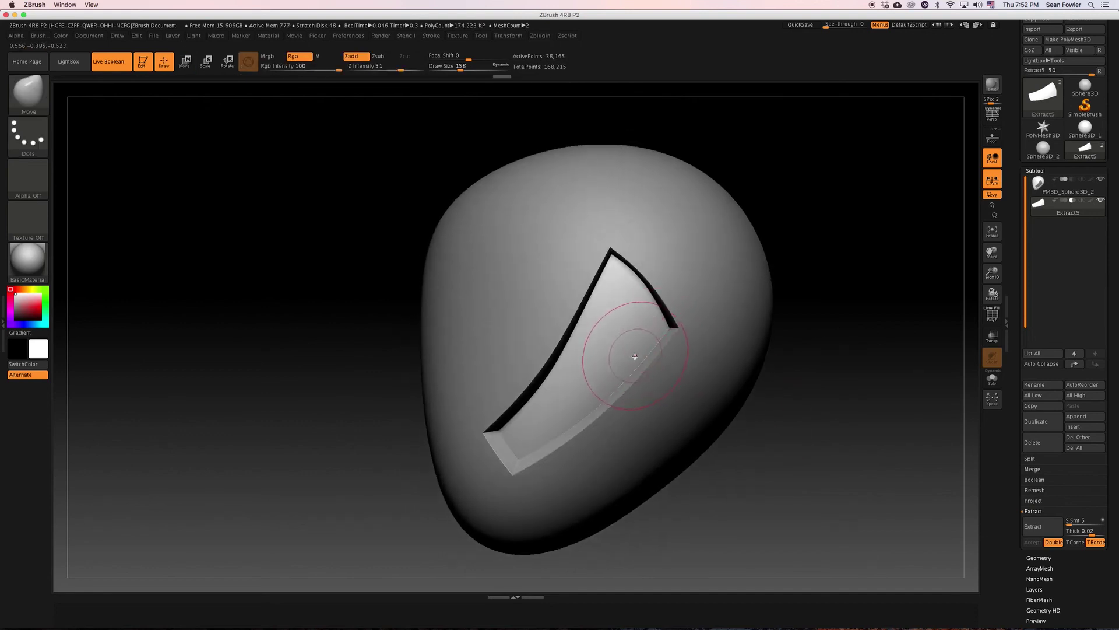
pyautogui.press('b')
pyautogui.hotkey('shift', 'f')
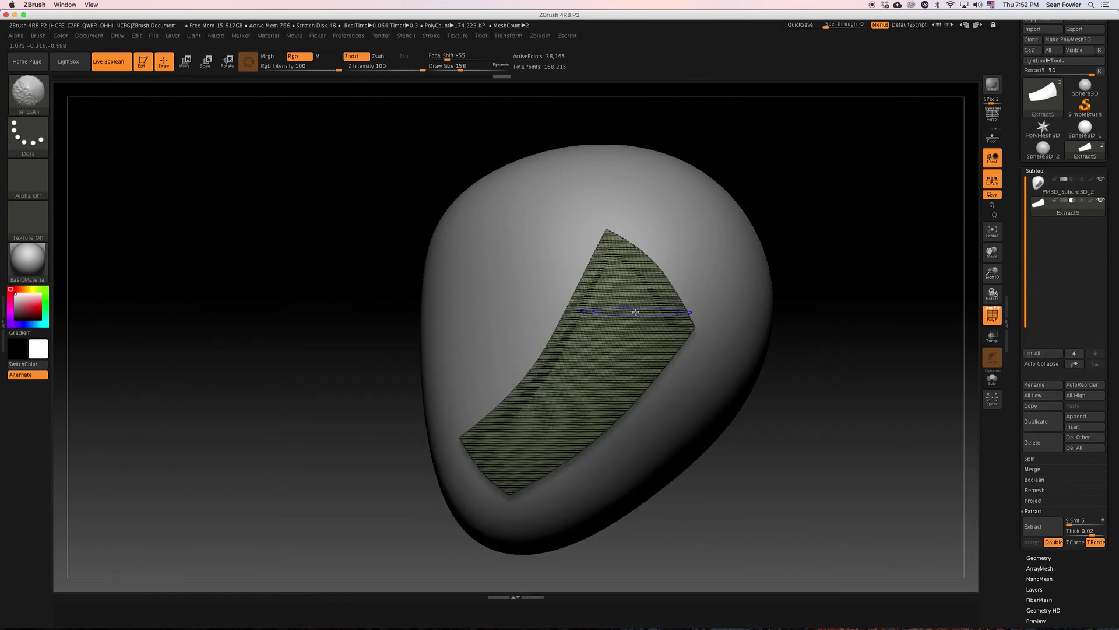
pyautogui.hotkey('shift', 'f')
pyautogui.press('space')
pyautogui.moveTo(643, 325); pyautogui.dragTo(656, 318)
# - Pull the panel's left, upper-right, right and lower edges outward with the Move brush at Draw Size 430
pyautogui.moveTo(617, 362); pyautogui.dragTo(632, 397)
pyautogui.moveTo(563, 352); pyautogui.dragTo(532, 324)
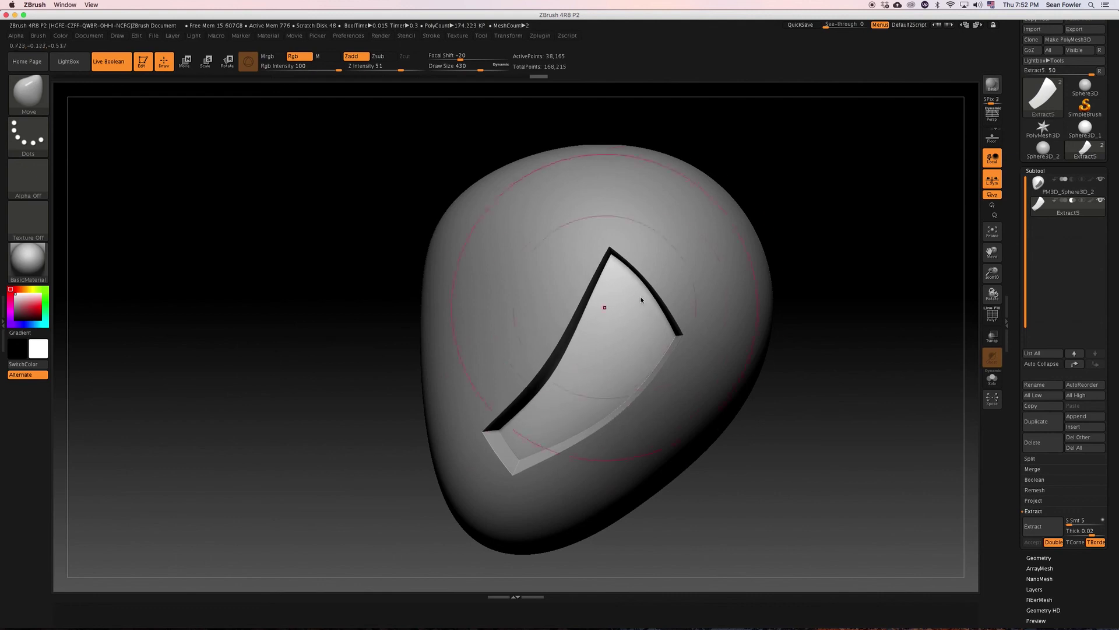
pyautogui.moveTo(661, 299); pyautogui.dragTo(693, 289)
pyautogui.moveTo(687, 368); pyautogui.dragTo(704, 384)
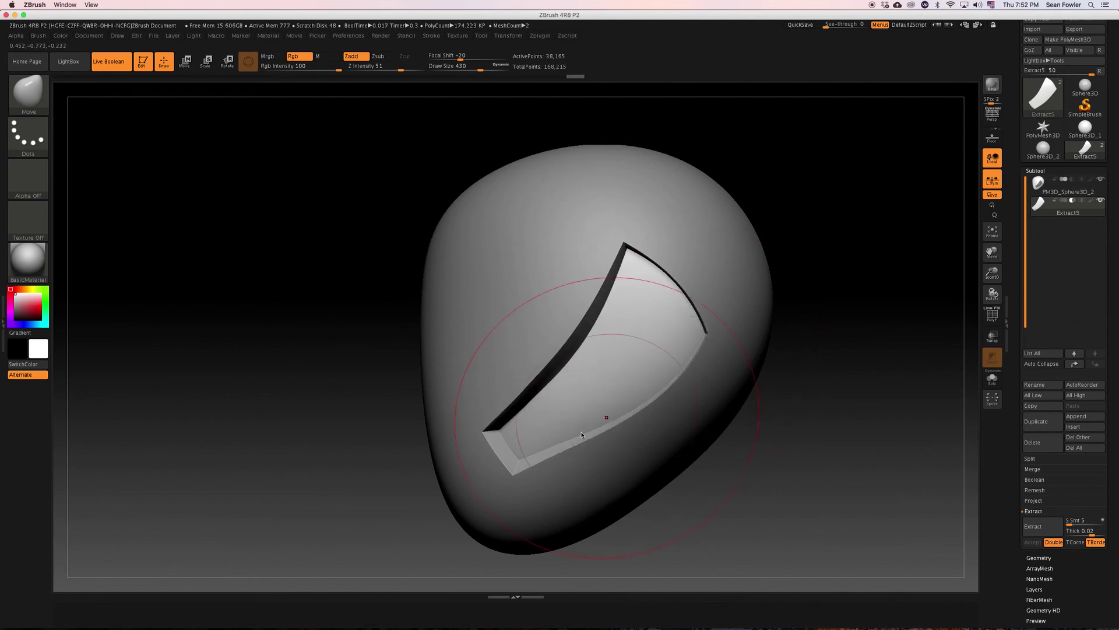
pyautogui.moveTo(582, 435)
pyautogui.mouseDown()
pyautogui.moveTo(582, 457)
pyautogui.moveTo(609, 461)
pyautogui.mouseUp()
pyautogui.moveTo(795, 445); pyautogui.dragTo(823, 441)
pyautogui.moveTo(566, 426)
pyautogui.mouseDown()
pyautogui.moveTo(542, 449)
pyautogui.moveTo(560, 452)
pyautogui.moveTo(553, 445)
pyautogui.mouseUp()
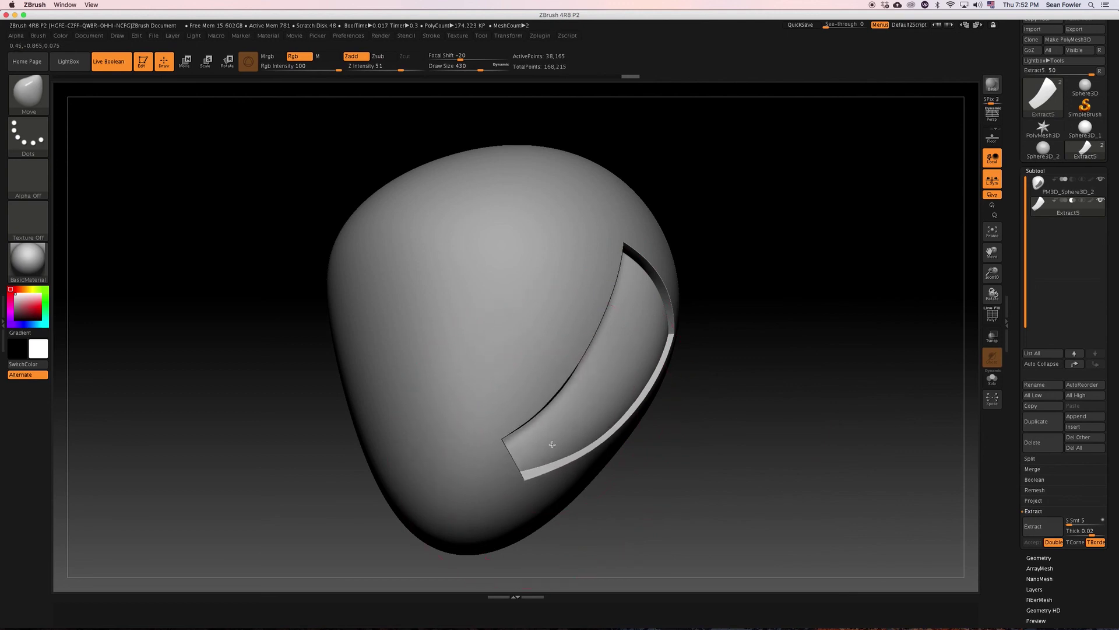
pyautogui.moveTo(659, 305); pyautogui.dragTo(663, 308)
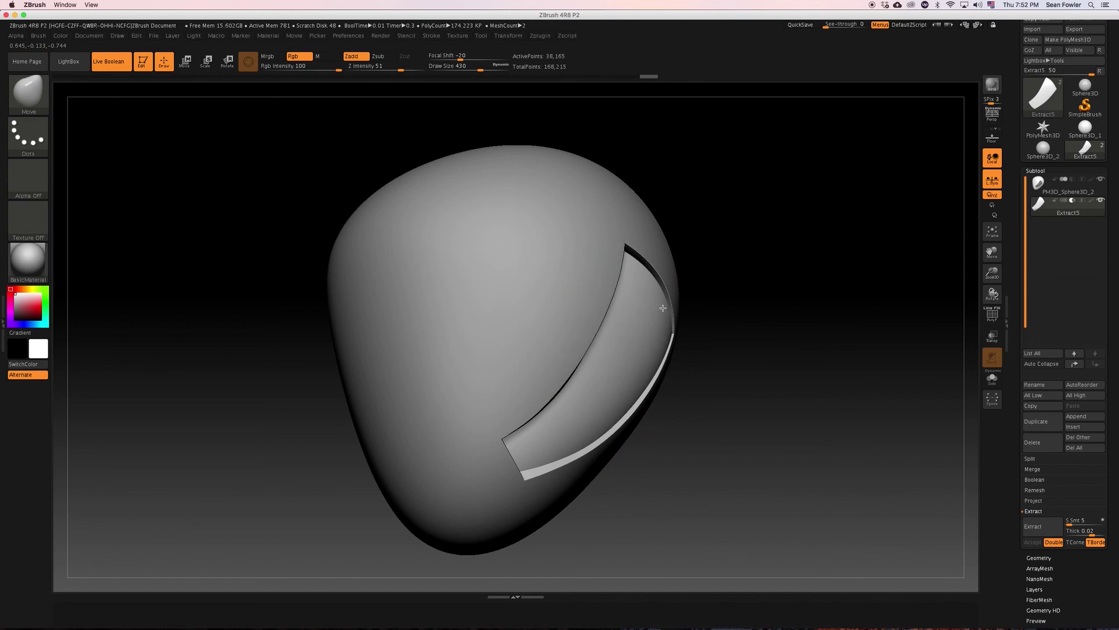
pyautogui.moveTo(764, 335); pyautogui.dragTo(723, 335)
pyautogui.moveTo(661, 304)
pyautogui.mouseDown()
pyautogui.moveTo(732, 373)
pyautogui.moveTo(716, 394)
pyautogui.mouseUp()
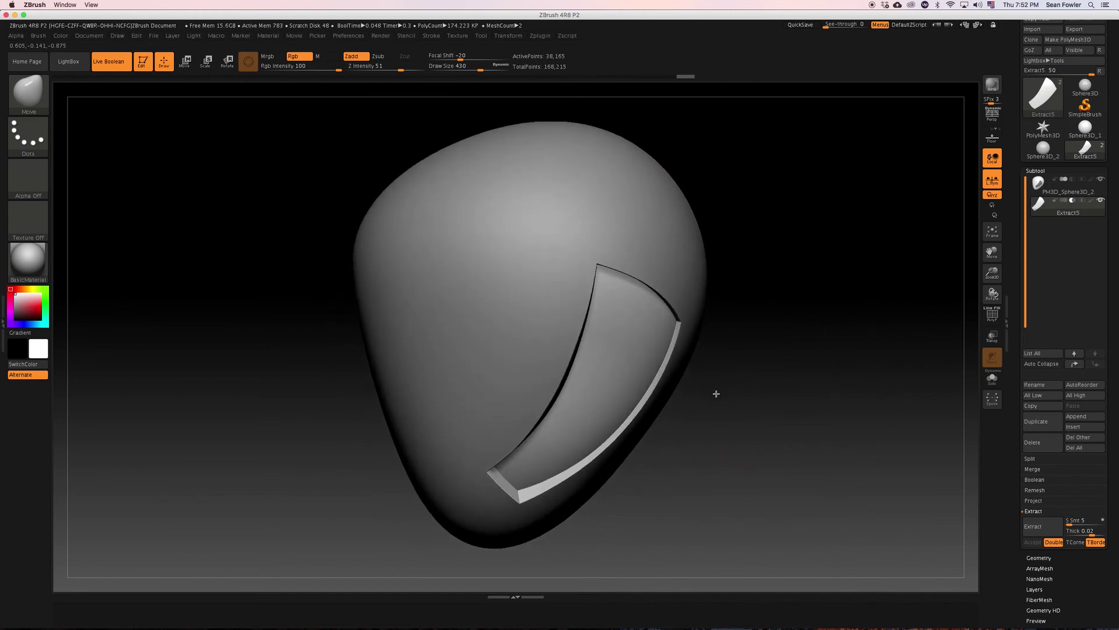
pyautogui.moveTo(744, 445); pyautogui.dragTo(742, 438)
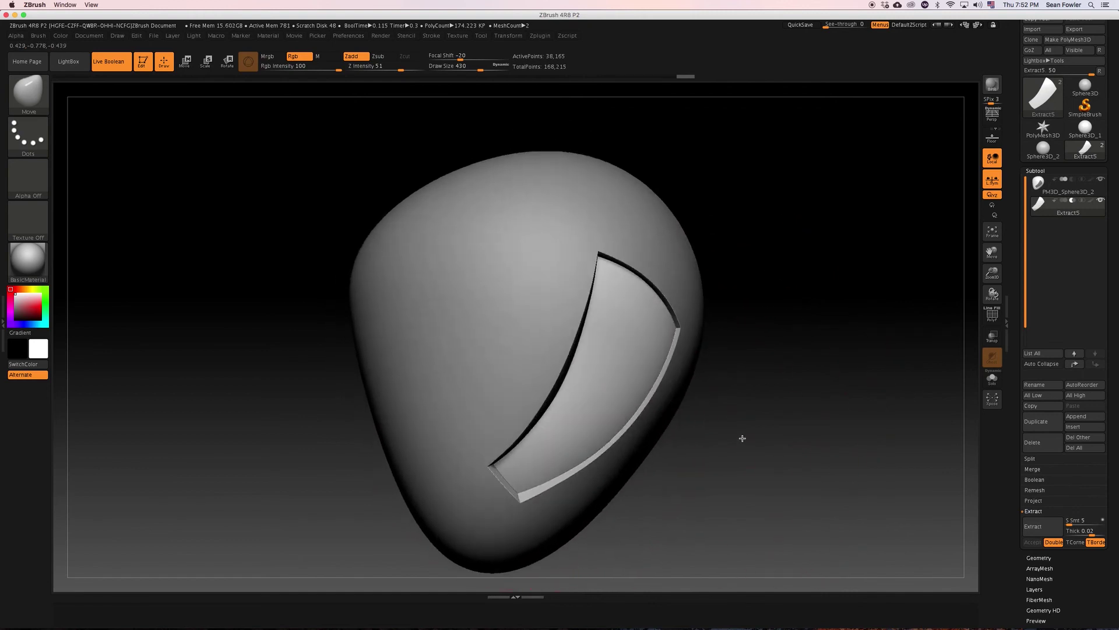
pyautogui.moveTo(803, 299); pyautogui.dragTo(789, 334)
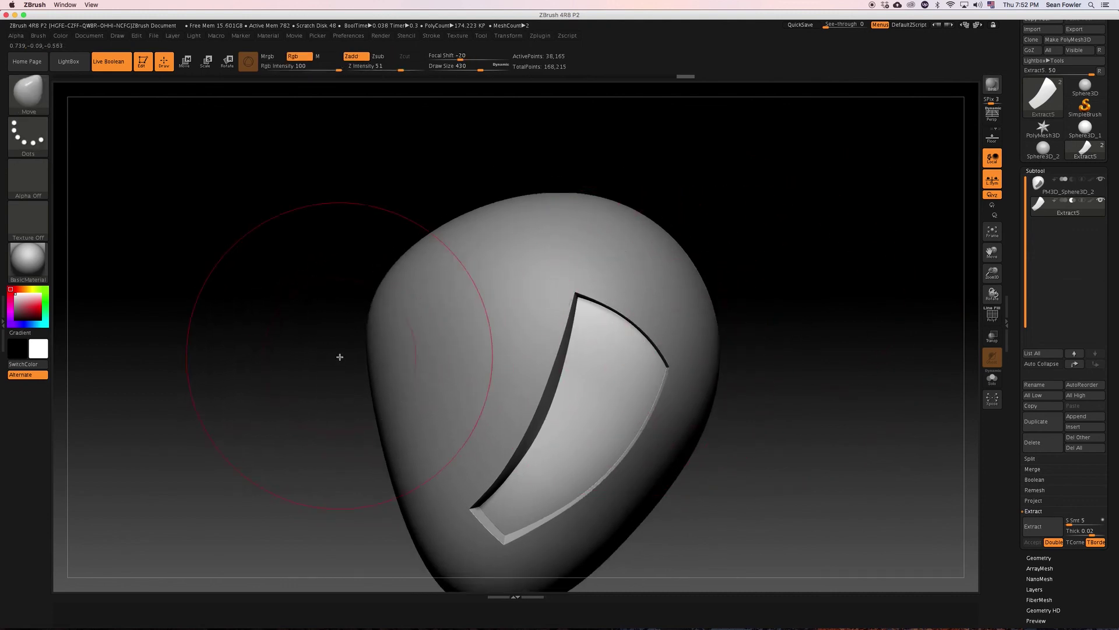
# - Try a TrimCurve slice of the panel's top corner, undo it, and raise Draw Size to 508
pyautogui.hotkey('ctrl', 'shift')
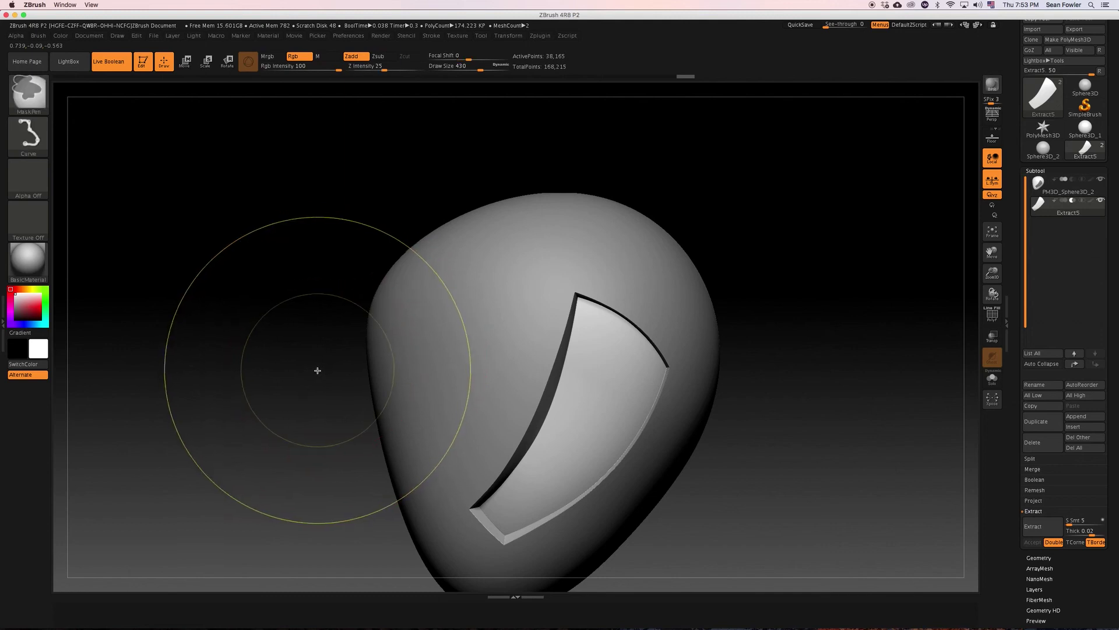
pyautogui.moveTo(280, 396)
pyautogui.keyDown('ctrl'); pyautogui.keyDown('shift'); pyautogui.mouseDown()
pyautogui.moveTo(474, 325)
pyautogui.moveTo(699, 296)
pyautogui.mouseUp(); pyautogui.keyUp('shift'); pyautogui.keyUp('ctrl')
pyautogui.moveTo(839, 279)
pyautogui.mouseDown()
pyautogui.moveTo(814, 267)
pyautogui.moveTo(817, 239)
pyautogui.moveTo(785, 250)
pyautogui.moveTo(812, 268)
pyautogui.moveTo(766, 309)
pyautogui.mouseUp()
pyautogui.hotkey('ctrl', 'z')
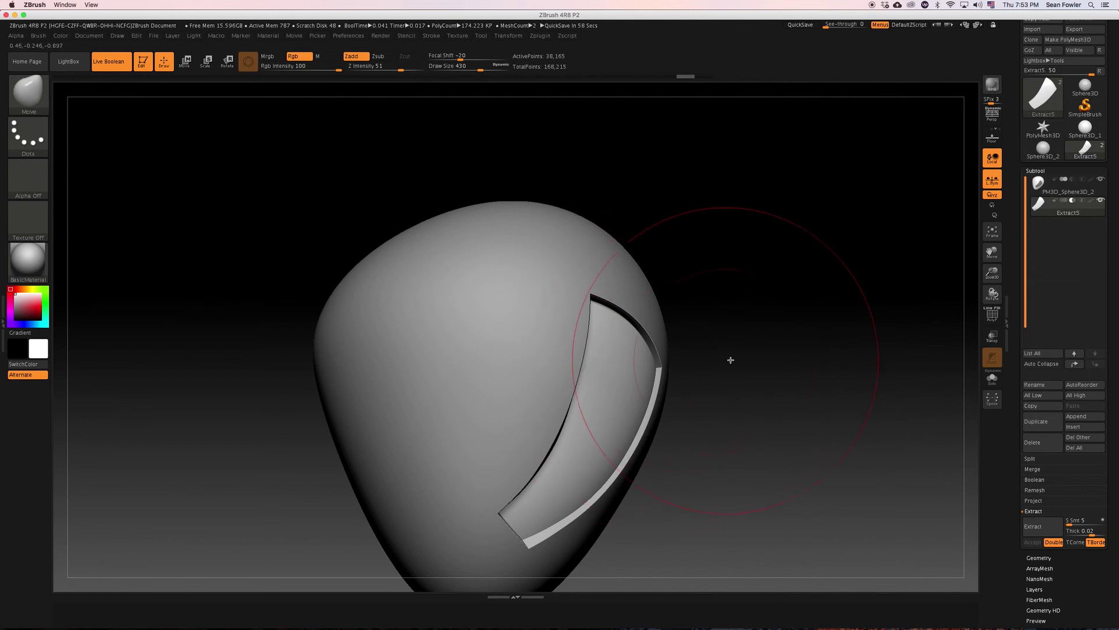
pyautogui.moveTo(729, 360)
pyautogui.mouseDown()
pyautogui.moveTo(750, 383)
pyautogui.moveTo(723, 387)
pyautogui.moveTo(727, 378)
pyautogui.moveTo(729, 404)
pyautogui.moveTo(737, 392)
pyautogui.moveTo(727, 415)
pyautogui.moveTo(712, 321)
pyautogui.moveTo(723, 331)
pyautogui.mouseUp()
pyautogui.moveTo(809, 331)
pyautogui.mouseDown()
pyautogui.moveTo(805, 320)
pyautogui.moveTo(794, 337)
pyautogui.mouseUp()
pyautogui.press('space')
pyautogui.moveTo(648, 368); pyautogui.dragTo(650, 368)
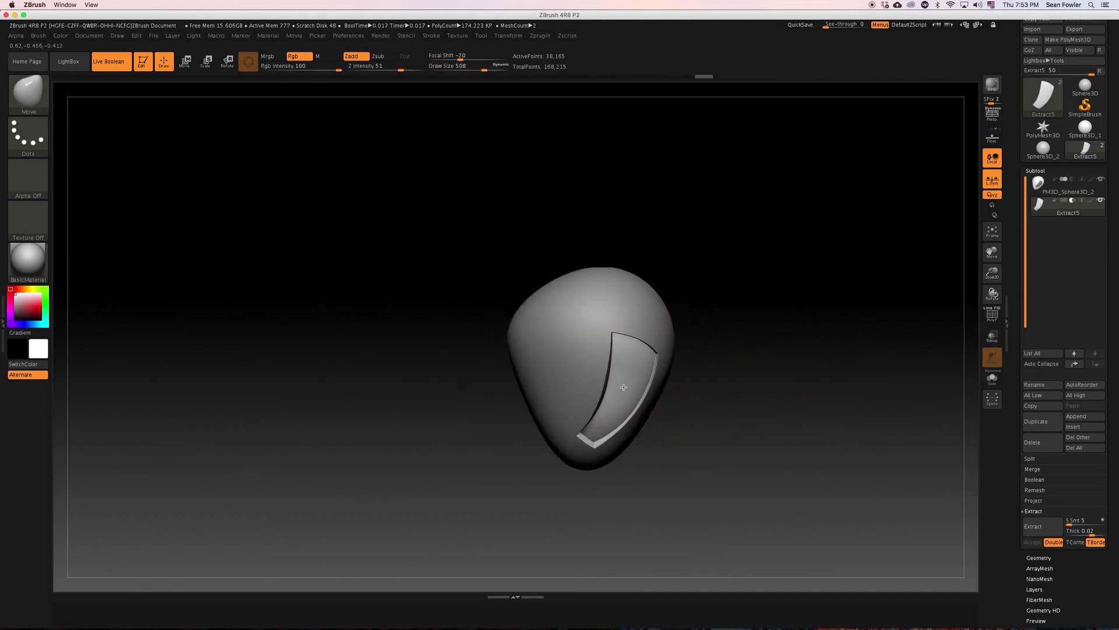
# - Duplicate the cutter as Extract6 and apply Deformation > Mirror to flip it to the head's other side
pyautogui.moveTo(746, 390); pyautogui.dragTo(772, 386)
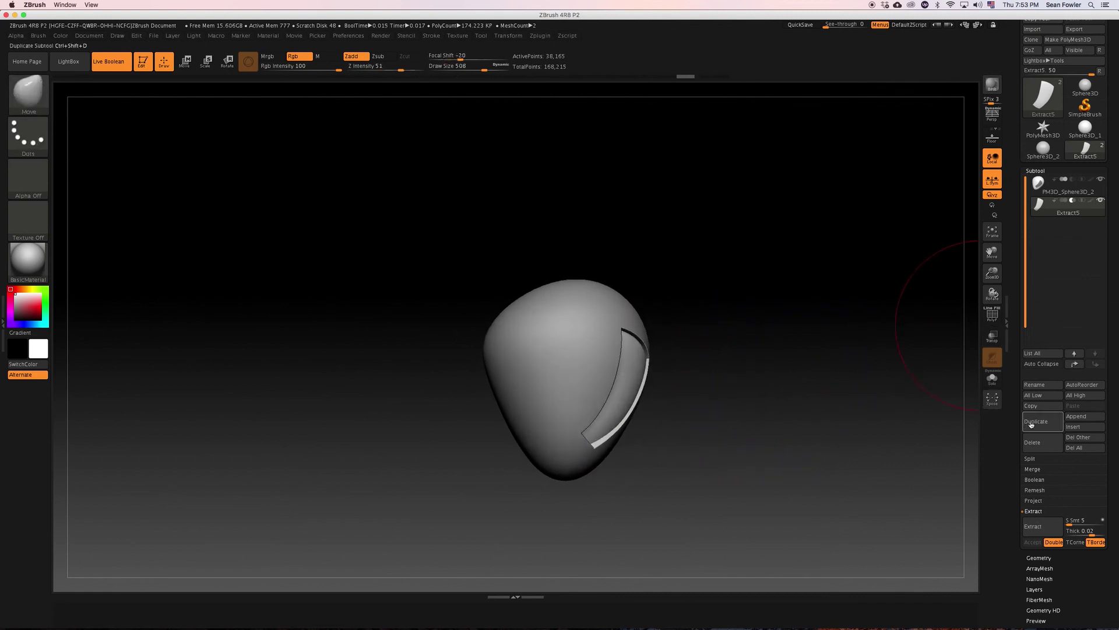
pyautogui.moveTo(1039, 208)
pyautogui.click(1034, 429)
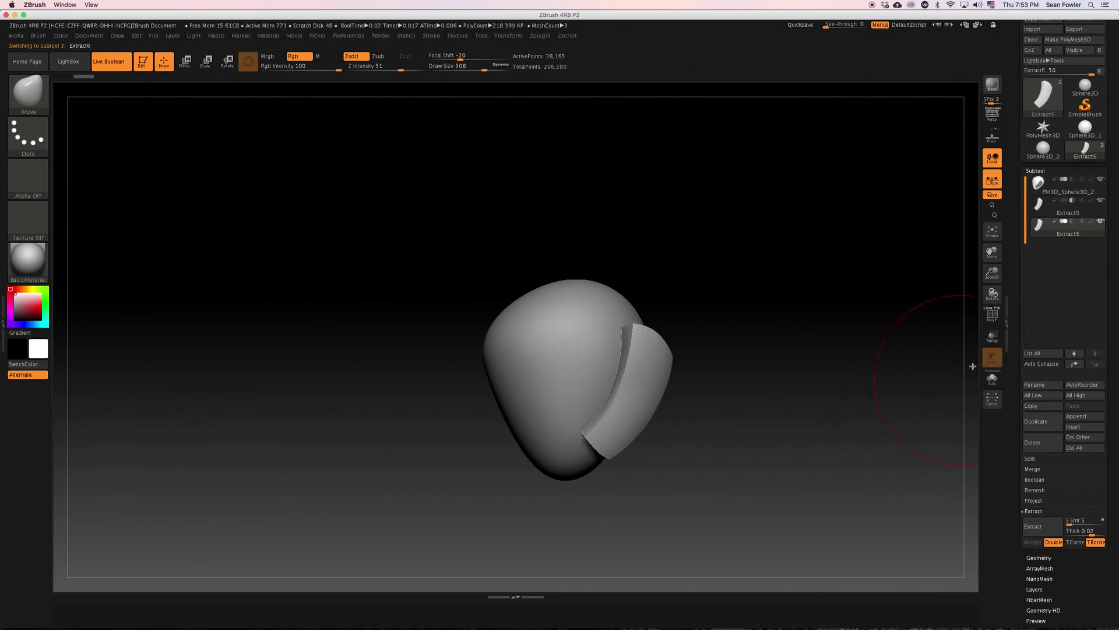
pyautogui.scroll(-5, 1027, 234)
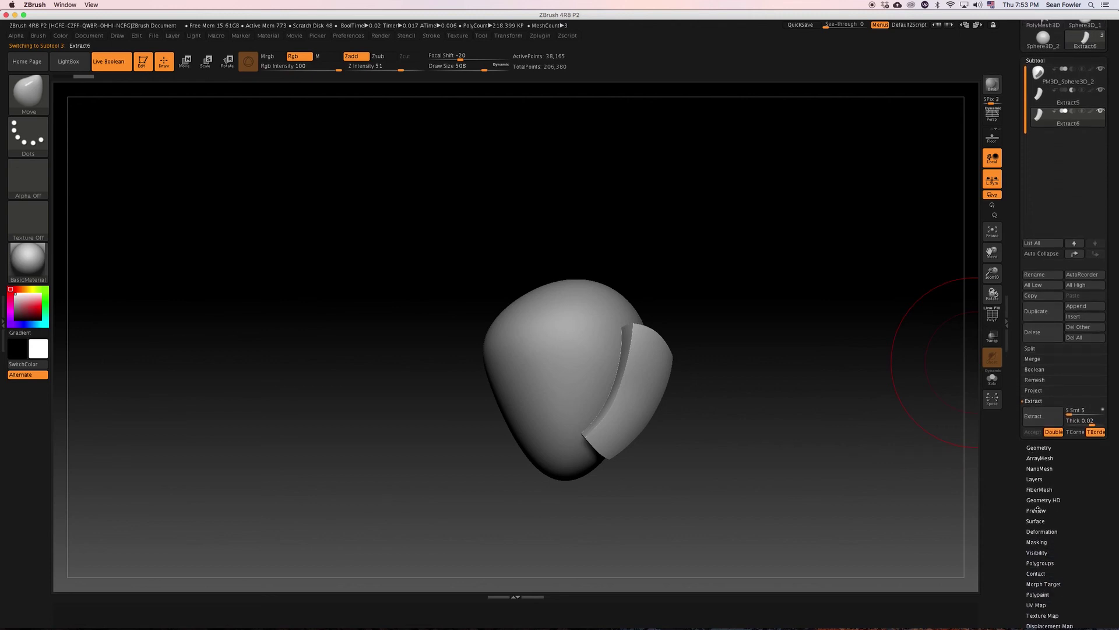
pyautogui.click(1042, 531)
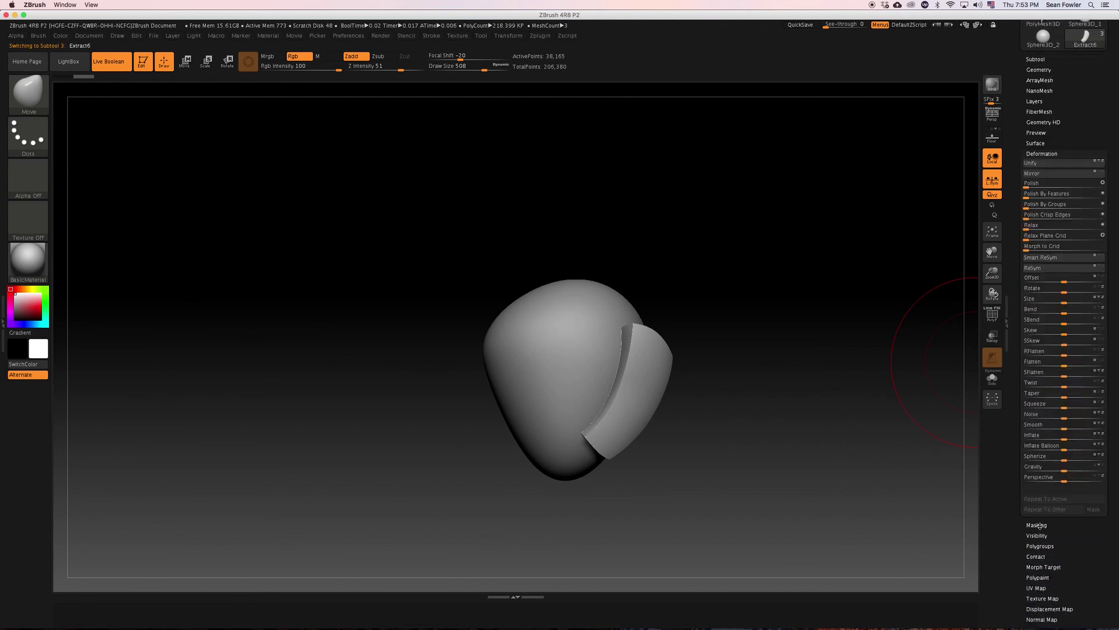
pyautogui.click(1046, 178)
pyautogui.moveTo(802, 267); pyautogui.dragTo(554, 412)
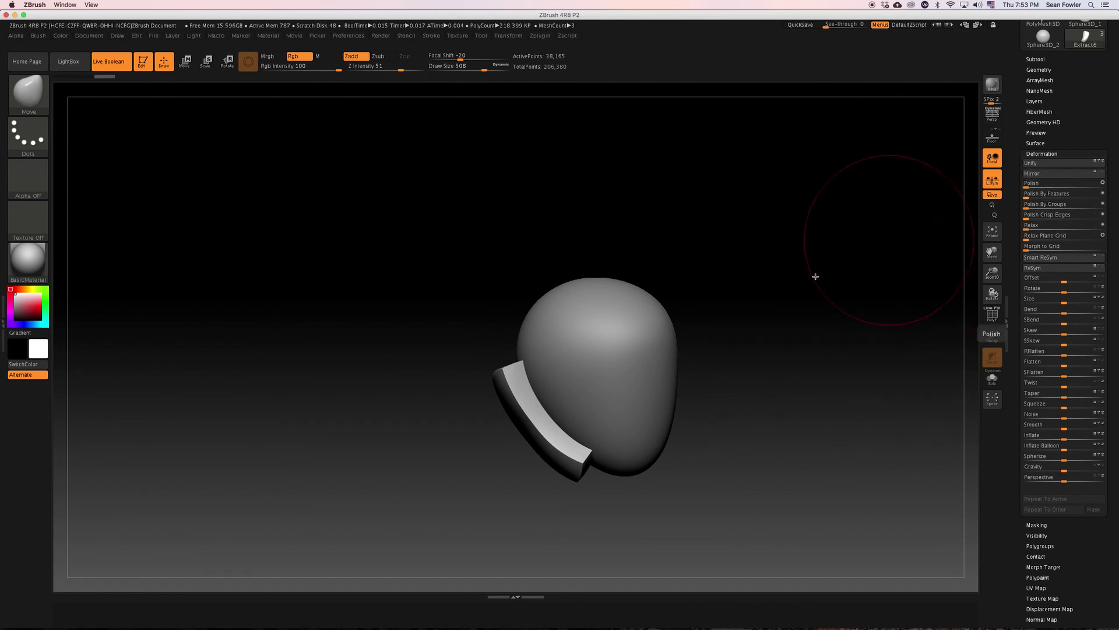
pyautogui.moveTo(705, 340); pyautogui.dragTo(749, 351)
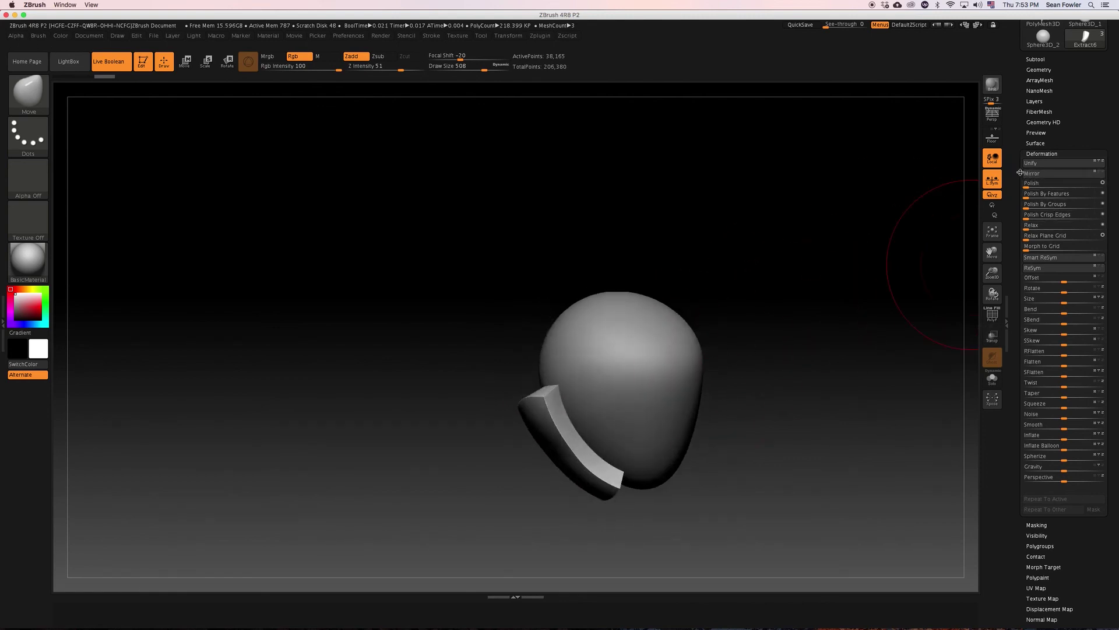
pyautogui.scroll(5, 1020, 173)
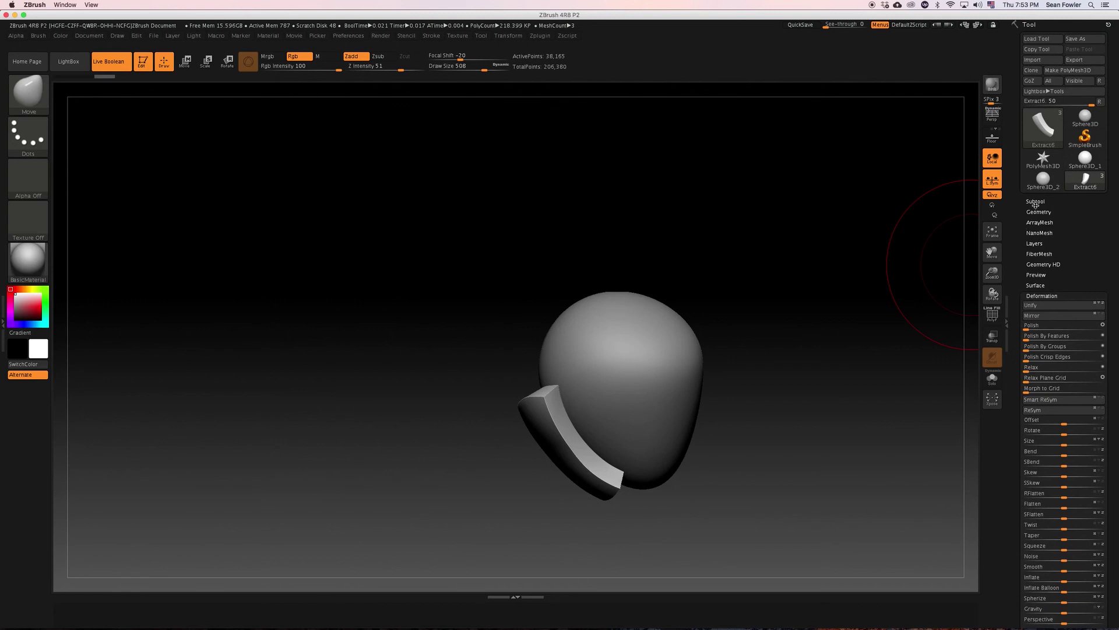
# - Expand the Subtool list and select the mirrored Extract6 subtool
pyautogui.click(1033, 202)
pyautogui.click(1050, 255)
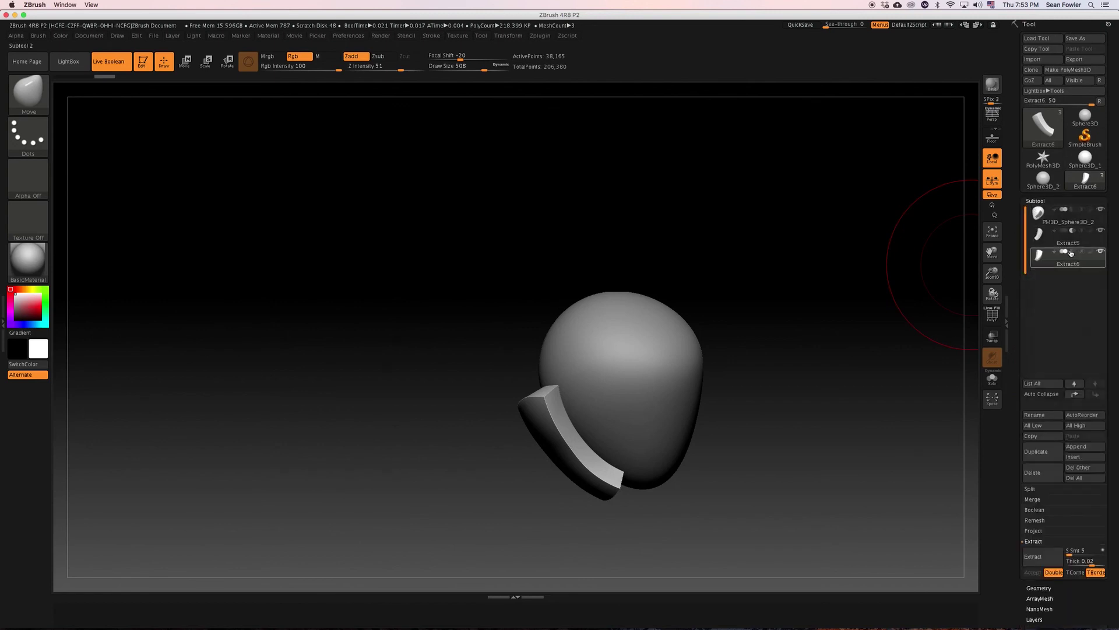
pyautogui.moveTo(820, 372)
pyautogui.mouseDown()
pyautogui.moveTo(837, 327)
pyautogui.moveTo(820, 315)
pyautogui.moveTo(863, 350)
pyautogui.moveTo(815, 302)
pyautogui.moveTo(858, 344)
pyautogui.moveTo(859, 307)
pyautogui.moveTo(838, 383)
pyautogui.moveTo(849, 387)
pyautogui.moveTo(827, 368)
pyautogui.moveTo(830, 381)
pyautogui.mouseUp()
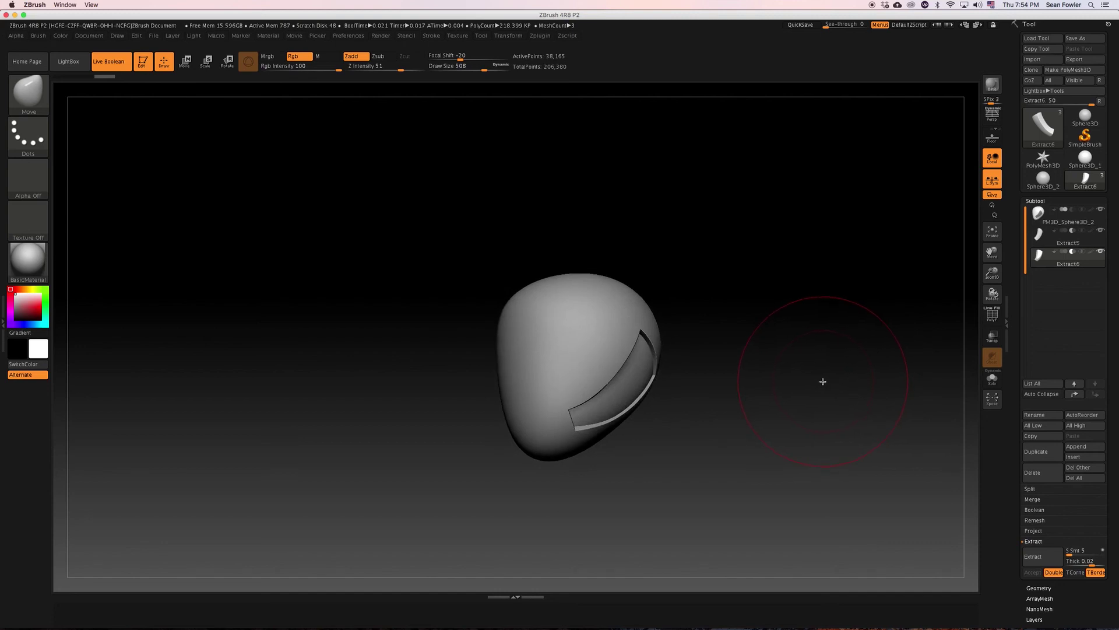